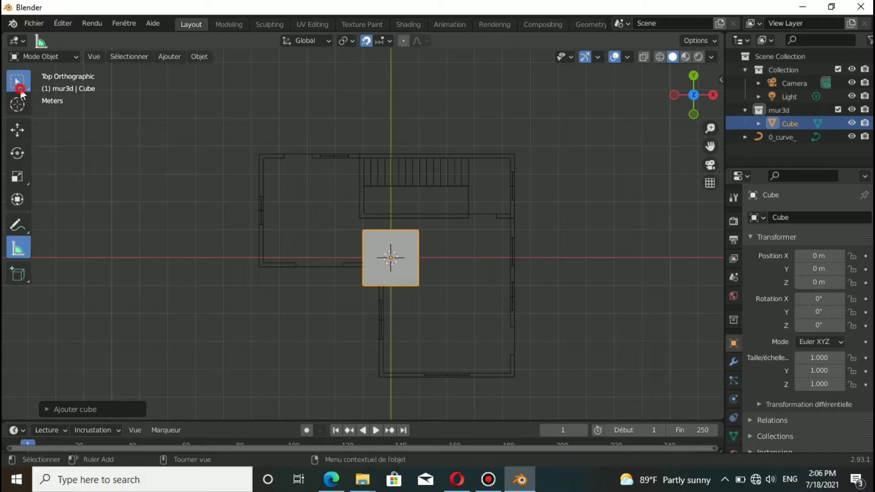
# Orbit around the 2 m cube and show its Transform values in the sidebar.
pyautogui.click(20, 89)
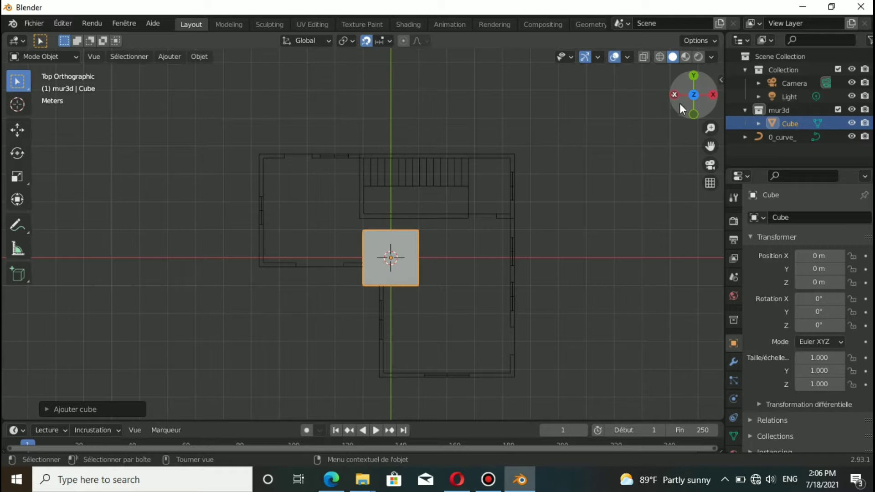
pyautogui.moveTo(679, 103); pyautogui.dragTo(704, 142)
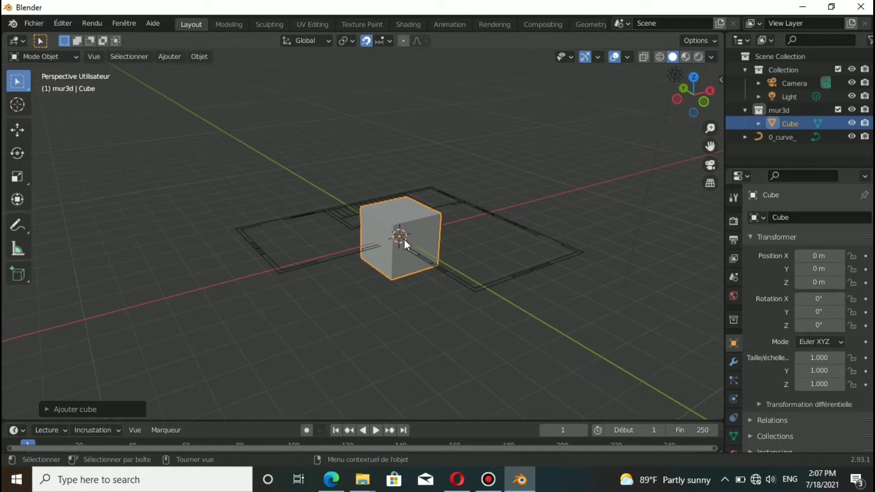
pyautogui.scroll(2, 420, 239)
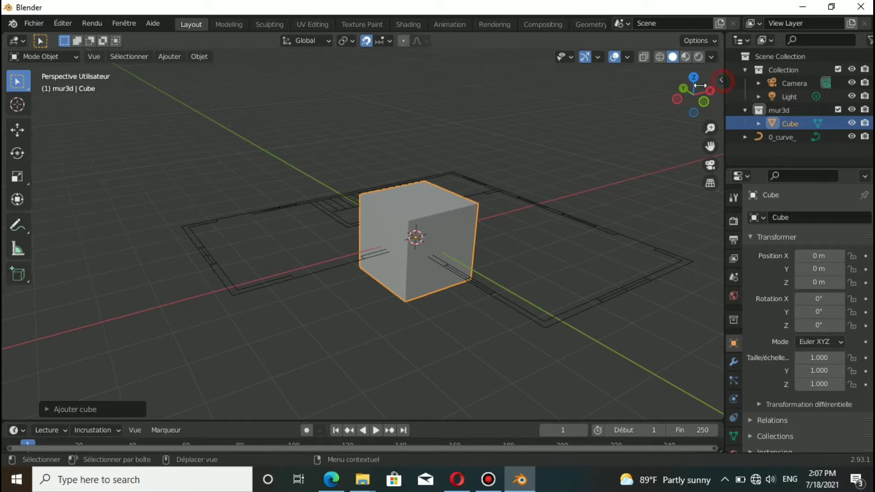
pyautogui.click(721, 80)
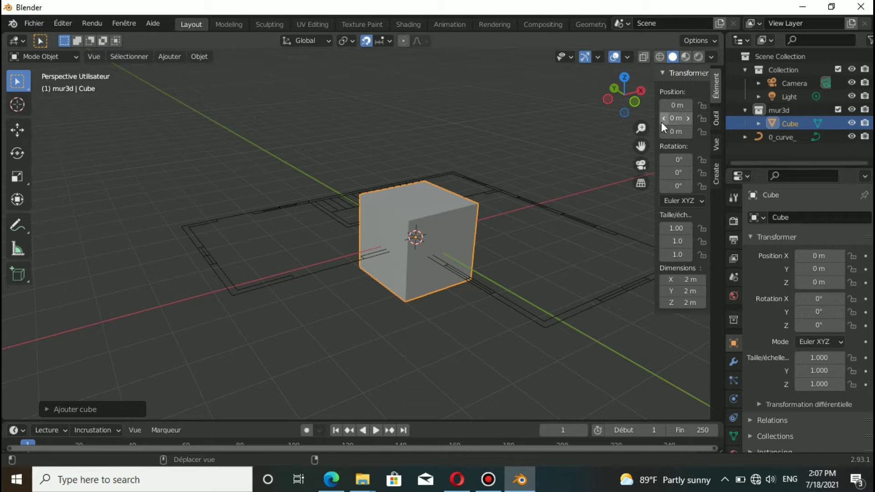
# Resize the cube to 0.15 × 0.15 × 1 m through the sidebar Dimensions.
pyautogui.moveTo(657, 121); pyautogui.dragTo(625, 168)
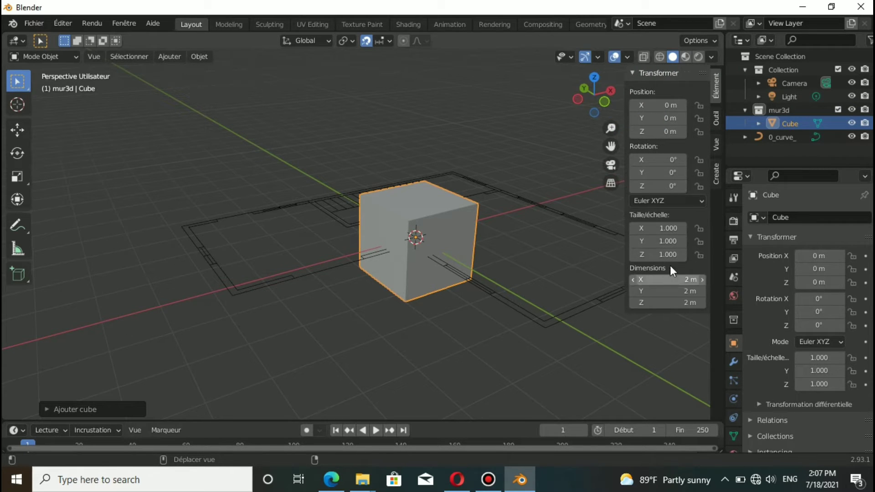
pyautogui.click(681, 280)
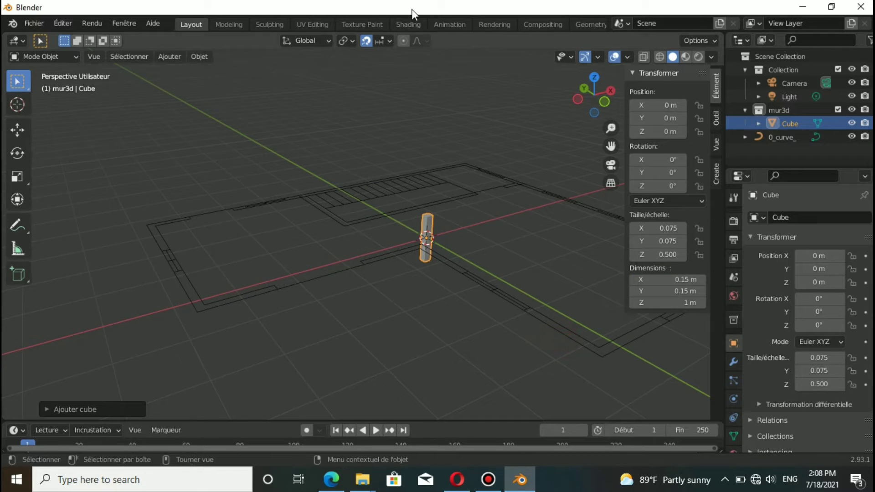
pyautogui.click(325, 389)
pyautogui.click(420, 244)
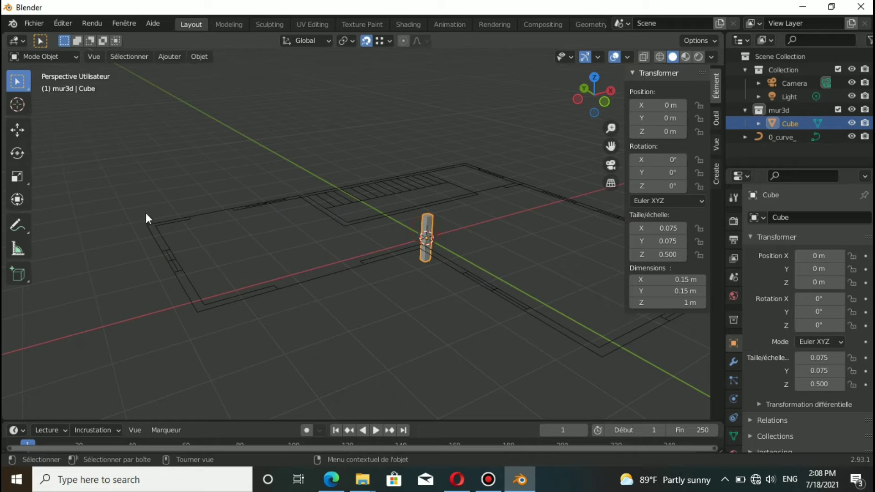
# Move the post to the bottom end of the central wall and switch to Top view.
pyautogui.click(20, 135)
pyautogui.moveTo(426, 260); pyautogui.dragTo(599, 357)
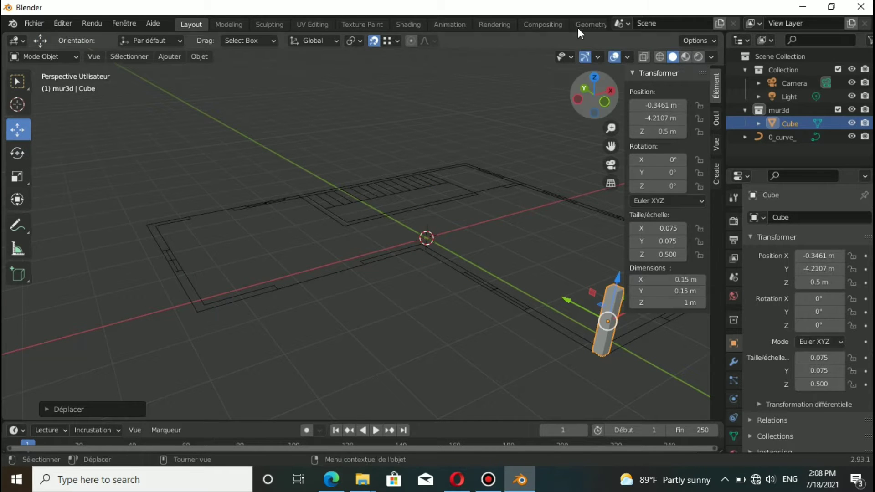
pyautogui.click(594, 76)
pyautogui.scroll(-1, 351, 132)
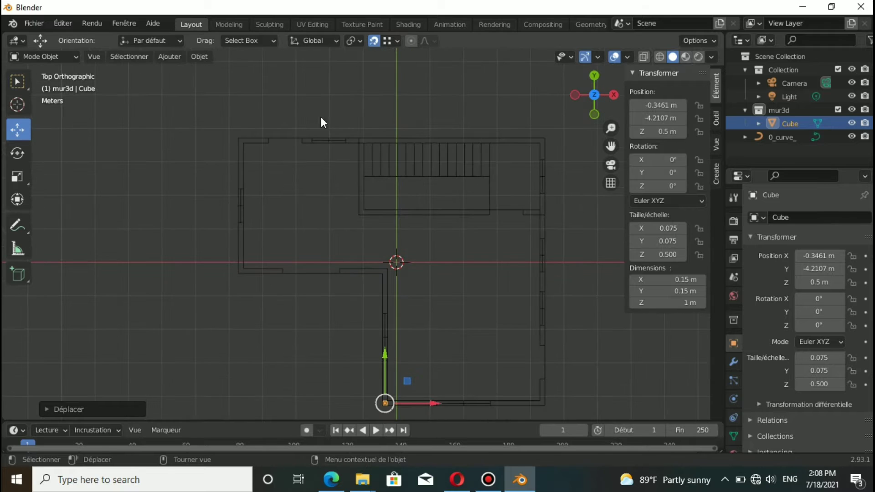
pyautogui.click(44, 56)
# Enter Edit Mode and box-select the post's vertices at the wall corner.
pyautogui.click(59, 86)
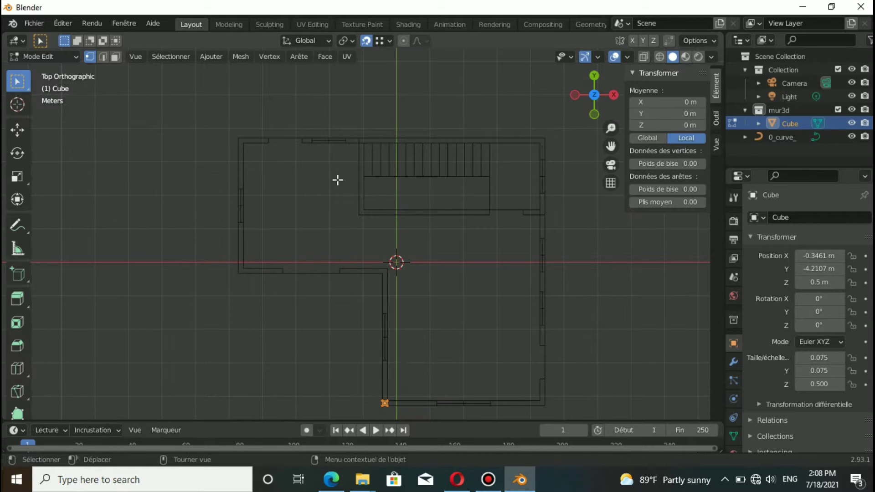
pyautogui.scroll(2, 437, 342)
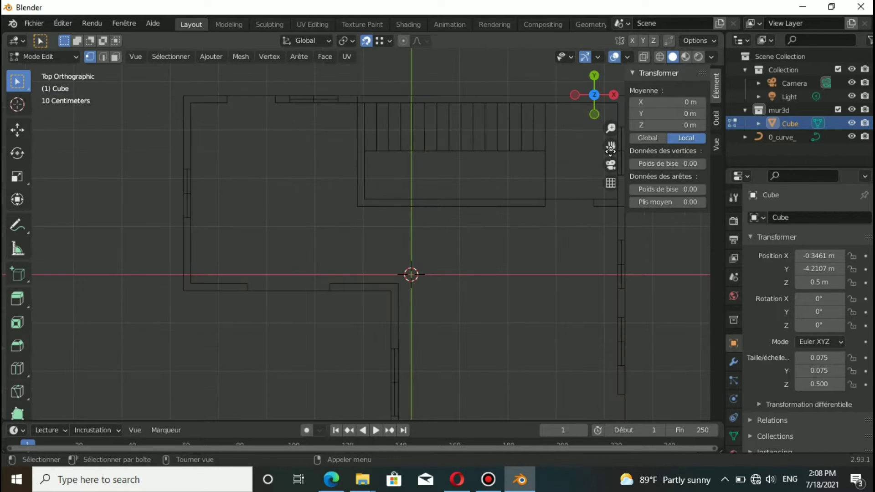
pyautogui.moveTo(611, 146); pyautogui.dragTo(498, 307)
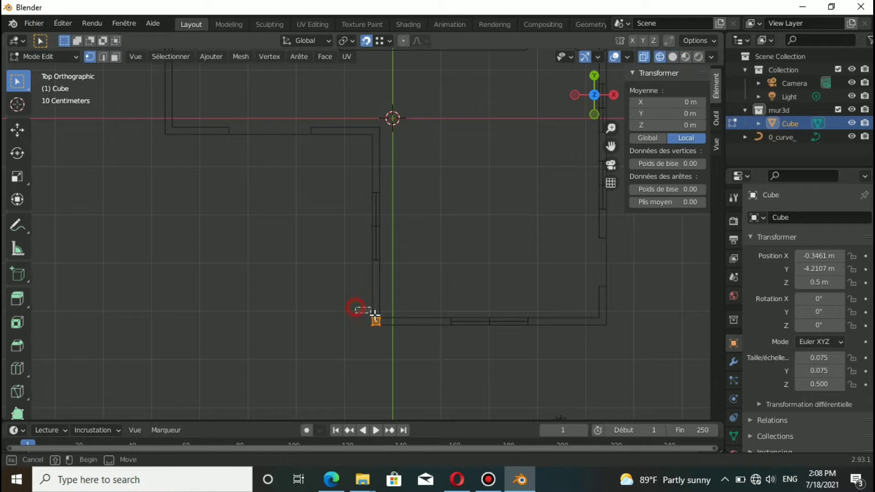
pyautogui.moveTo(356, 308); pyautogui.dragTo(388, 326)
pyautogui.scroll(1, 362, 330)
# Extrude the post upward along the central wall to the top corner.
pyautogui.press('e')
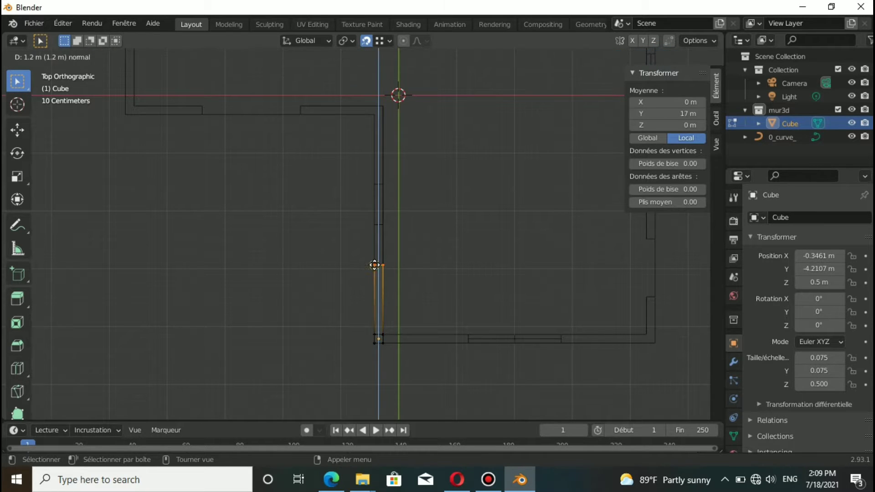
pyautogui.click(377, 264)
pyautogui.moveTo(365, 242); pyautogui.dragTo(400, 272)
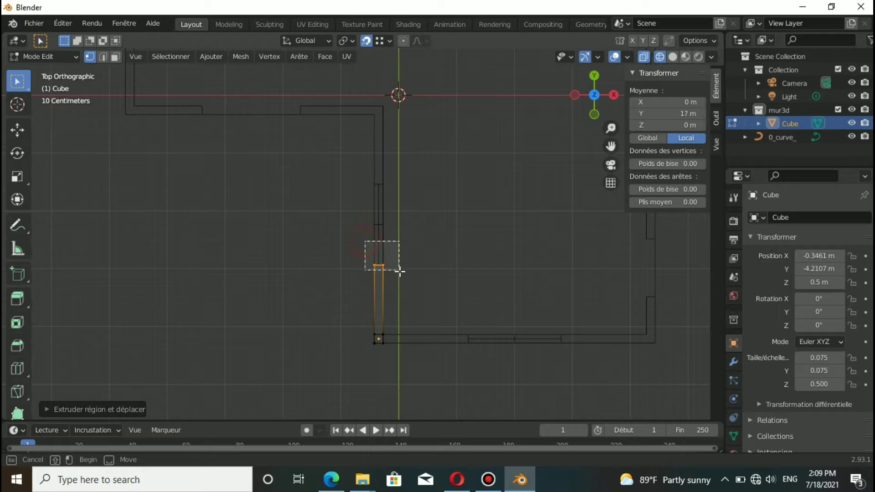
pyautogui.press('x')
pyautogui.click(369, 264)
pyautogui.moveTo(367, 259); pyautogui.dragTo(406, 279)
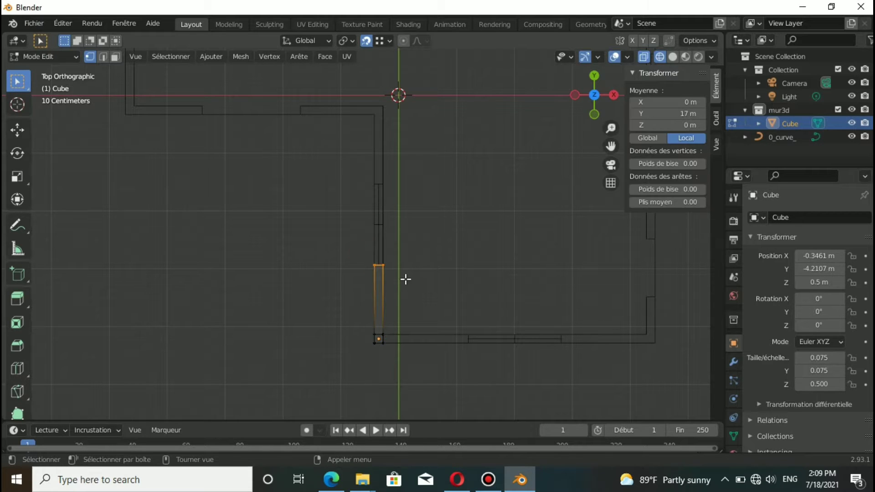
pyautogui.click(374, 188)
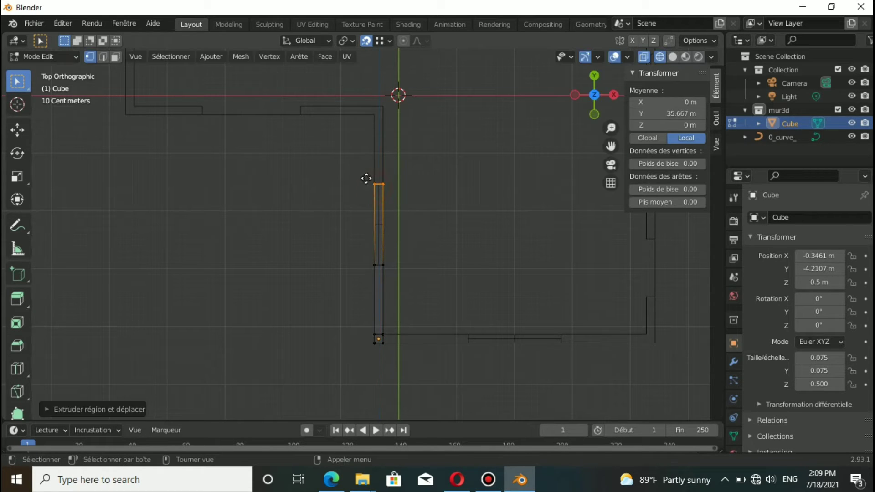
pyautogui.press('e')
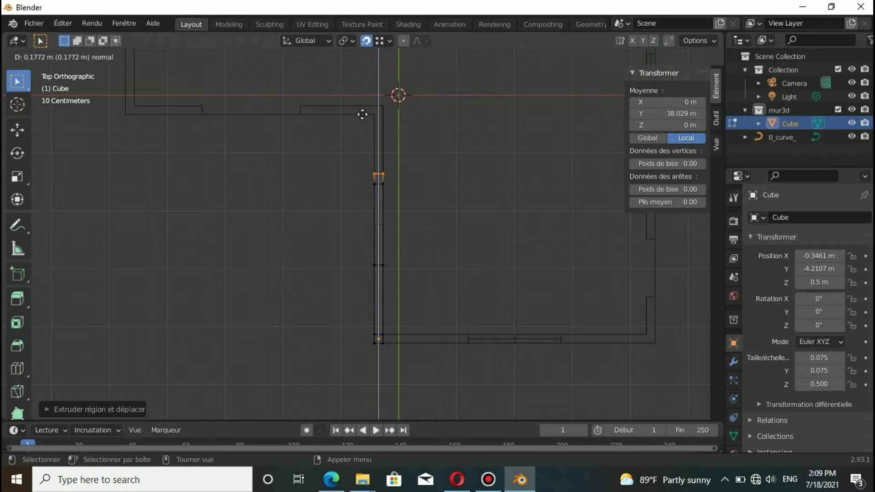
pyautogui.click(365, 109)
pyautogui.press('e')
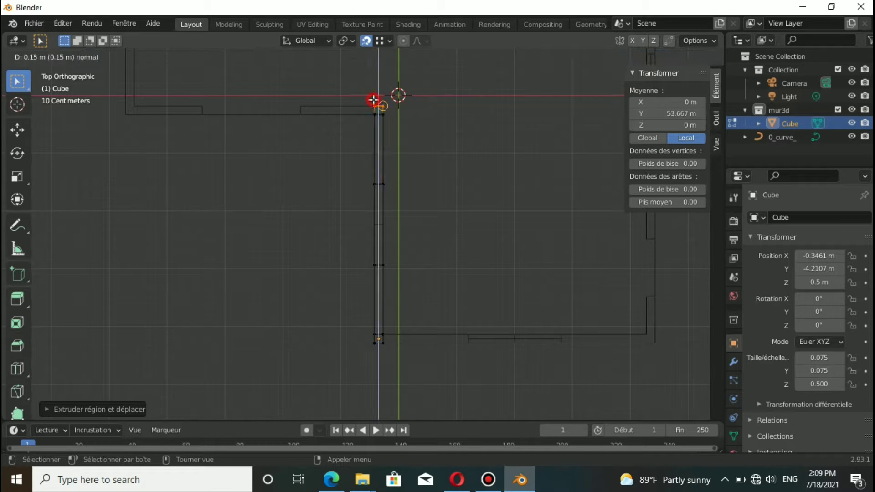
pyautogui.click(374, 102)
# Extrude the corner edge leftward along the top wall line to its end.
pyautogui.click(373, 112)
pyautogui.press('e')
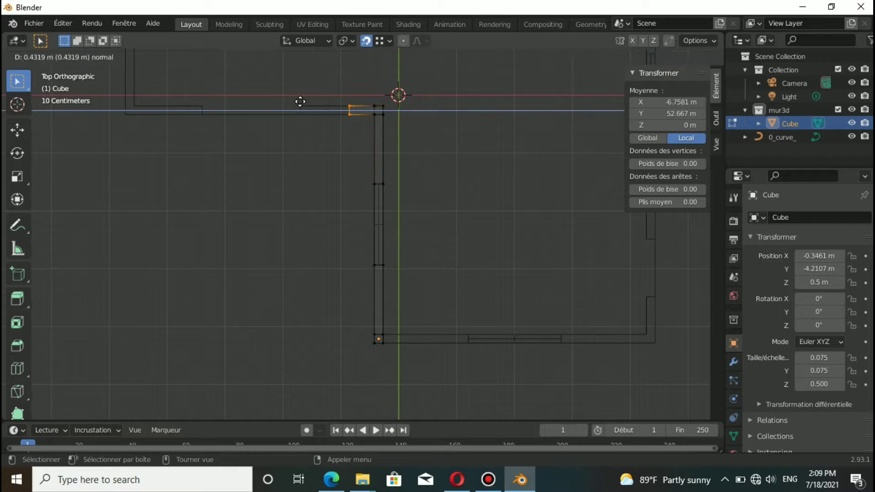
pyautogui.click(300, 102)
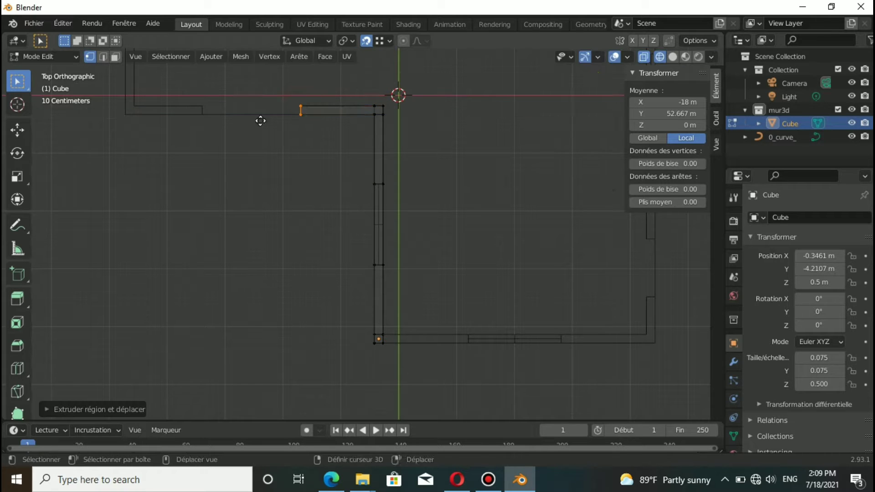
pyautogui.press('e')
pyautogui.click(201, 125)
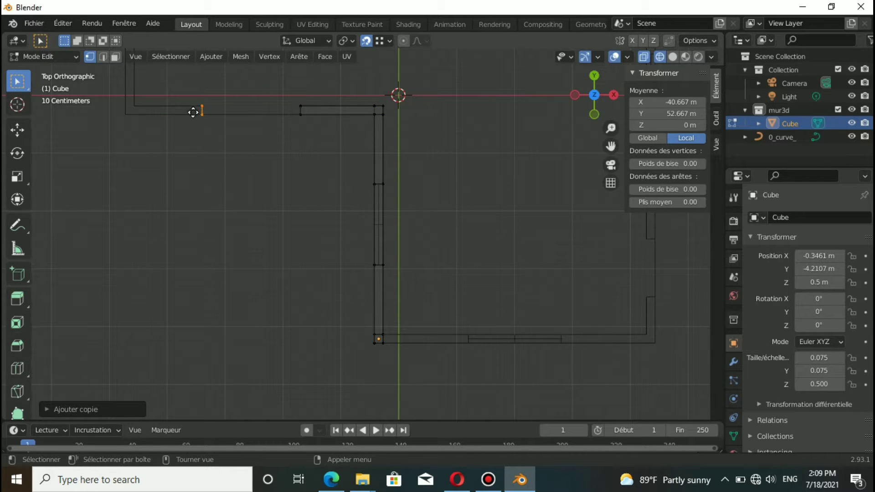
pyautogui.press('e')
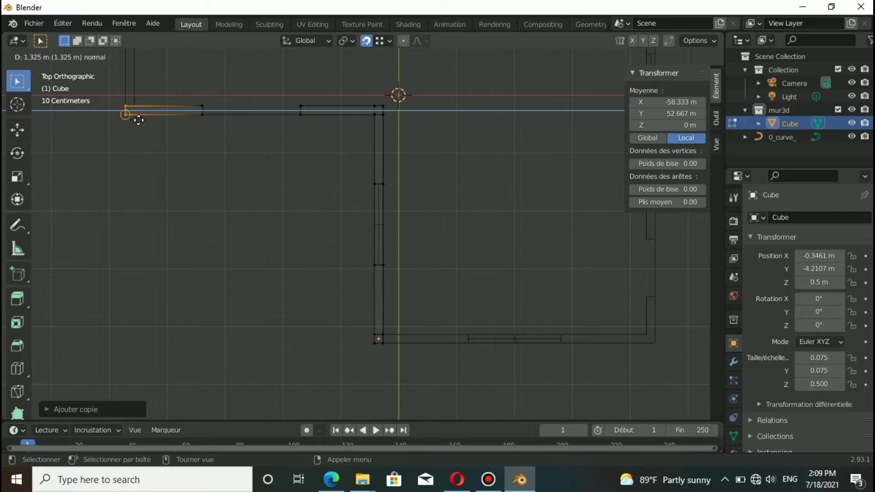
pyautogui.click(127, 110)
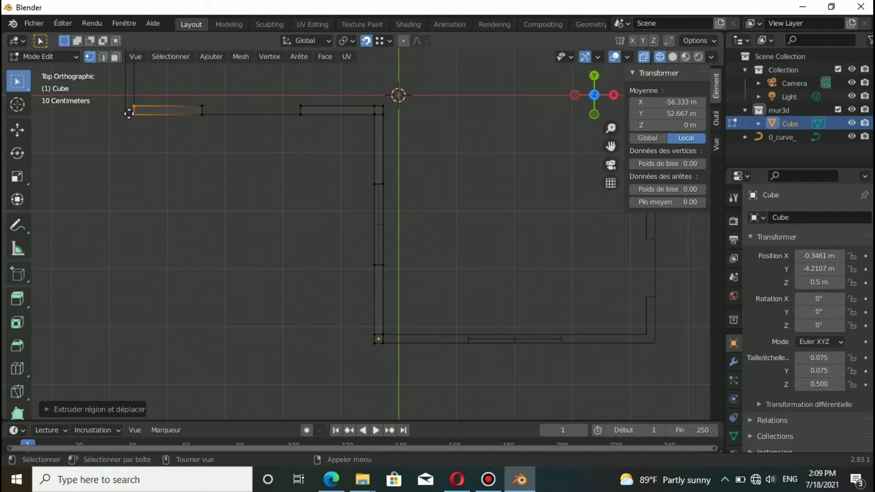
pyautogui.press('e')
pyautogui.click(125, 111)
pyautogui.scroll(-2, 229, 228)
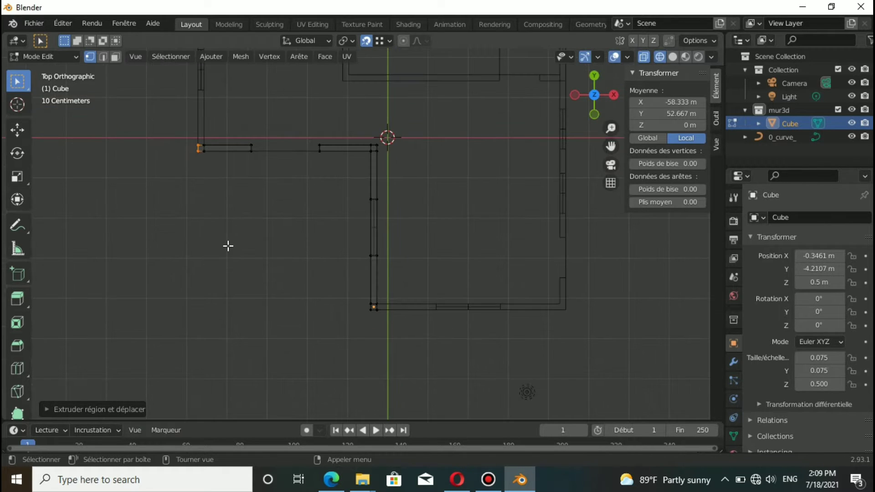
# Extrude the left wall end upward along the plan outline.
pyautogui.scroll(-1, 228, 246)
pyautogui.scroll(-1, 241, 146)
pyautogui.scroll(2, 241, 146)
pyautogui.press('e')
pyautogui.click(190, 134)
pyautogui.keyDown('shift'); pyautogui.click(213, 139); pyautogui.keyUp('shift')
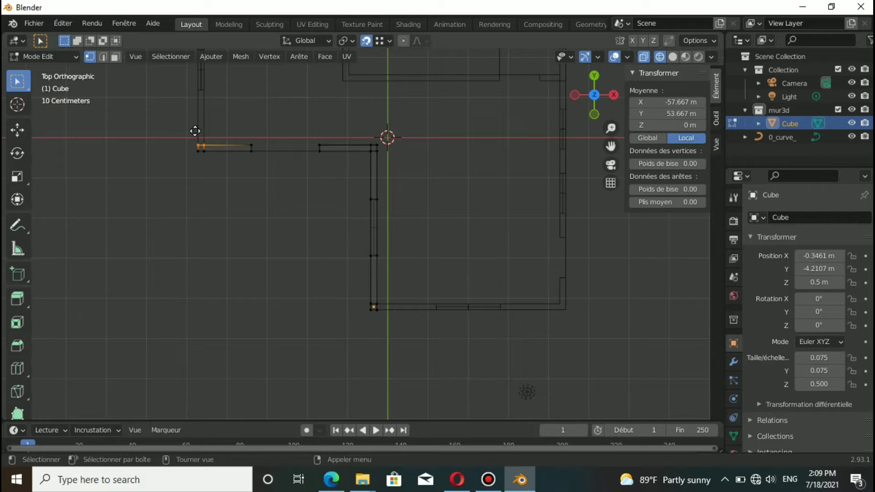
pyautogui.press('e')
pyautogui.click(197, 87)
# Extend the top wall rightward toward the stairs.
pyautogui.scroll(-2, 362, 235)
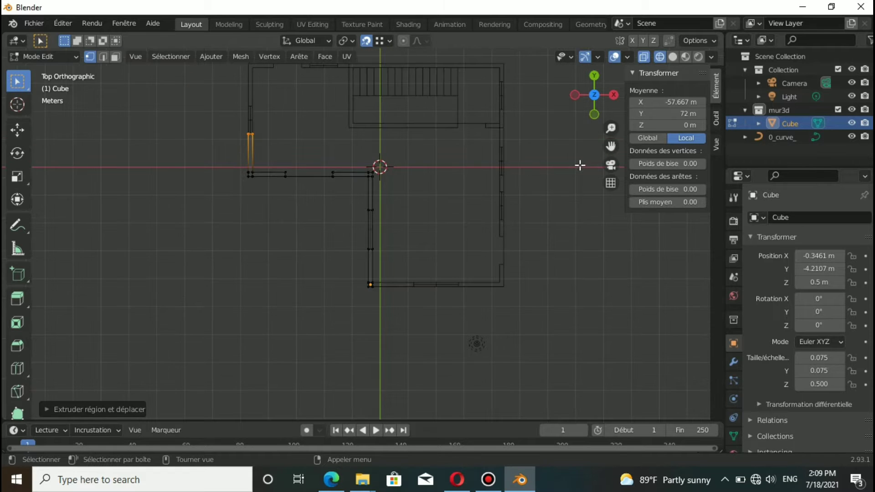
pyautogui.scroll(5, 580, 165)
pyautogui.press('e')
pyautogui.click(572, 138)
pyautogui.scroll(-1, 278, 190)
pyautogui.scroll(-2, 235, 192)
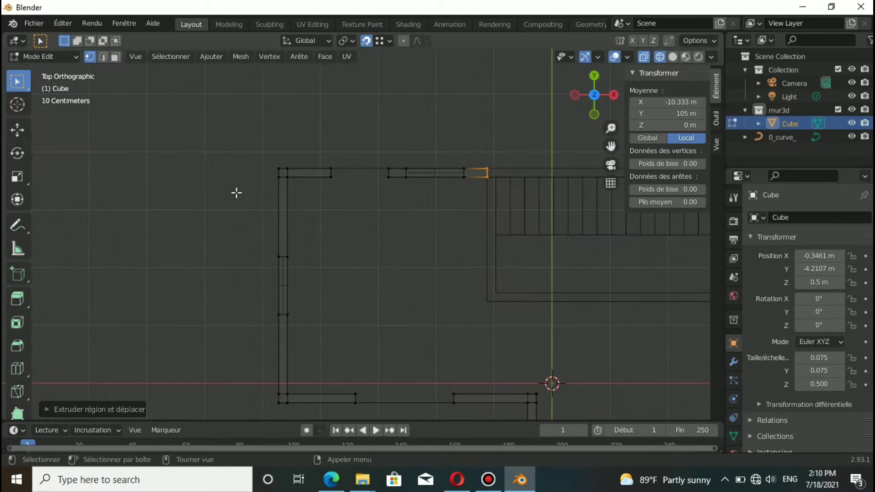
pyautogui.scroll(-1, 178, 194)
pyautogui.scroll(-1, 182, 201)
pyautogui.scroll(-1, 182, 201)
pyautogui.scroll(-1, 356, 214)
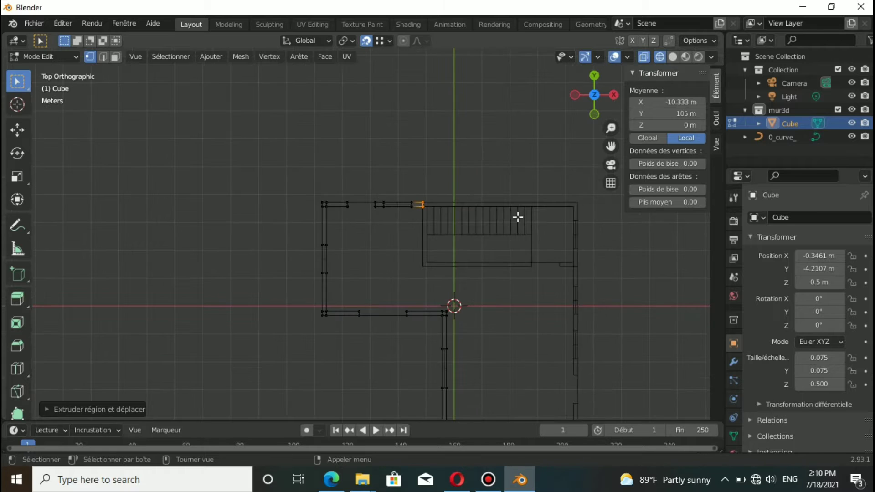
pyautogui.scroll(2, 519, 214)
# Continue the top wall past the stairs to the right corner.
pyautogui.press('e')
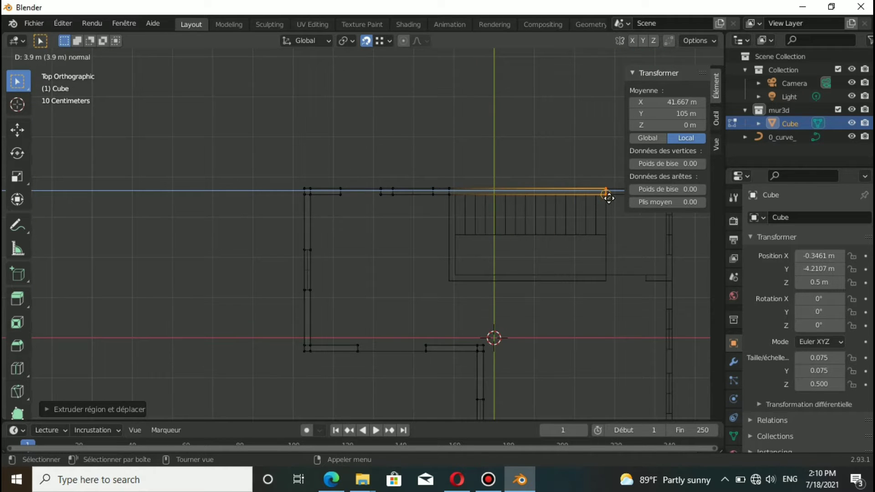
pyautogui.click(496, 241)
pyautogui.scroll(-2, 451, 259)
pyautogui.press('e')
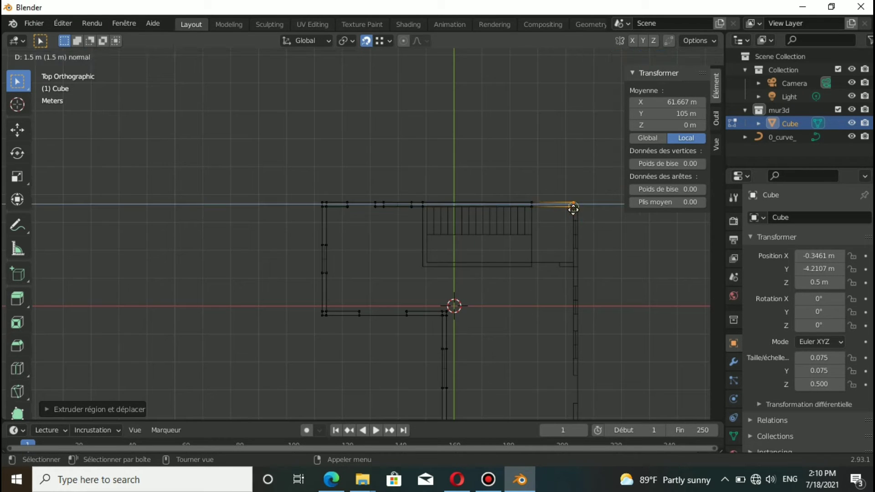
pyautogui.click(574, 210)
pyautogui.scroll(2, 586, 214)
pyautogui.scroll(2, 586, 214)
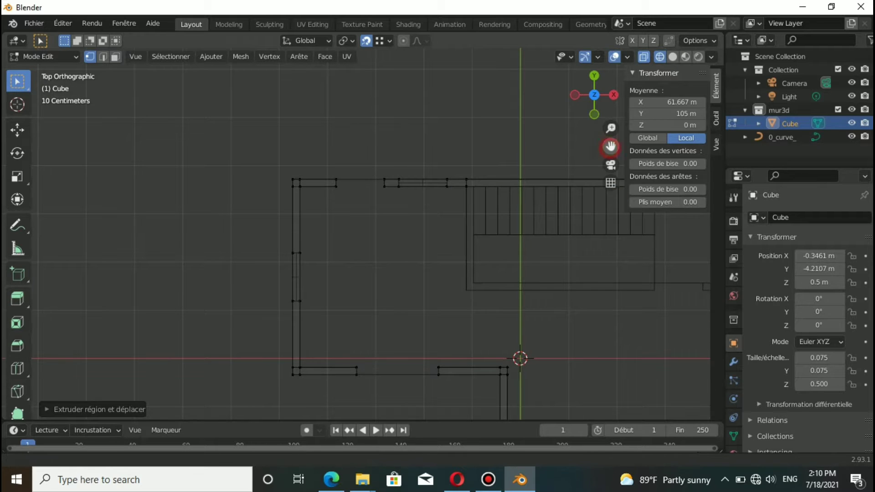
pyautogui.moveTo(611, 146); pyautogui.dragTo(456, 171)
# Extrude the wall down the right side of the plan.
pyautogui.click(461, 301)
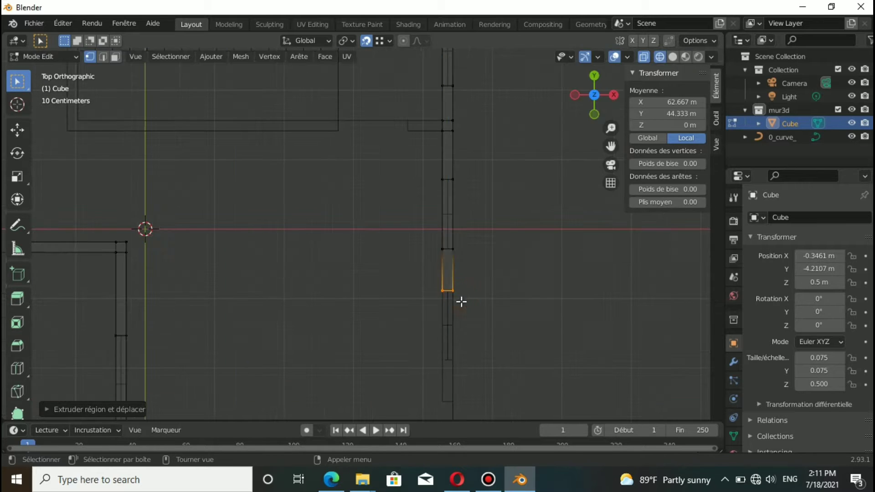
pyautogui.press('e')
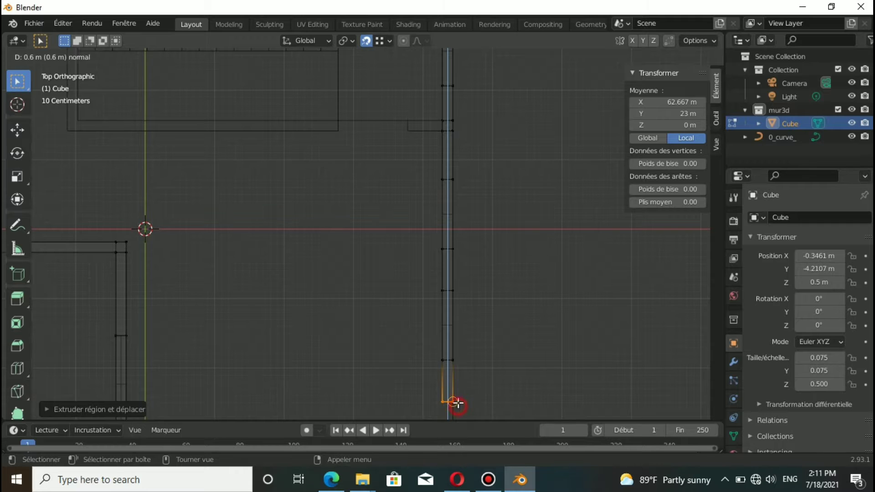
pyautogui.click(456, 403)
pyautogui.scroll(-2, 459, 255)
# Check the walls in Right view, then extend the bottom wall leftward in Top view.
pyautogui.click(586, 171)
pyautogui.click(614, 94)
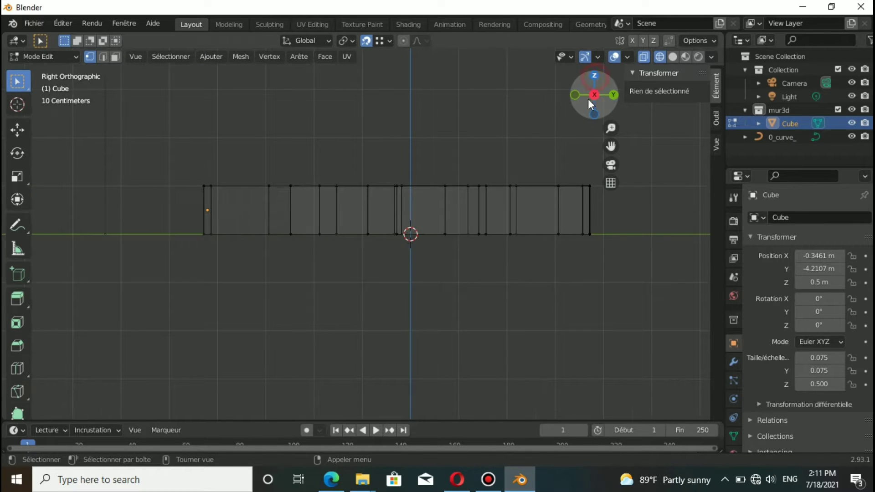
pyautogui.click(594, 75)
pyautogui.click(223, 314)
pyautogui.press('e')
pyautogui.click(118, 317)
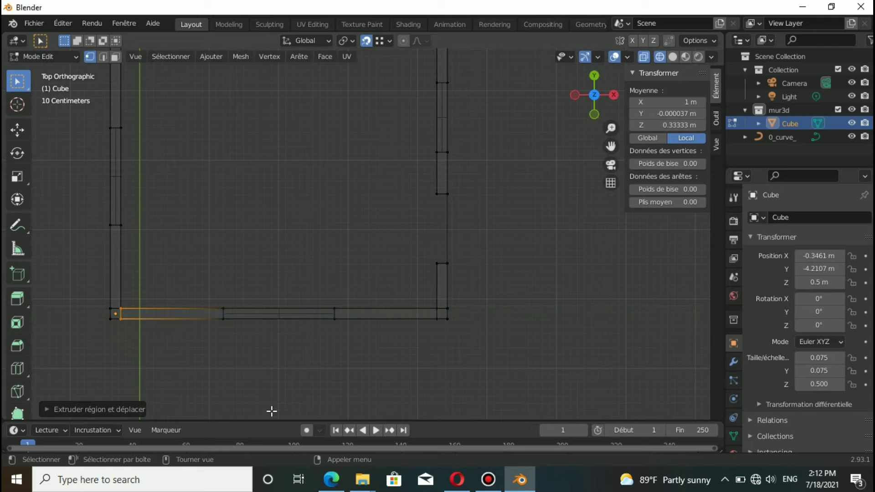
pyautogui.scroll(-2, 375, 391)
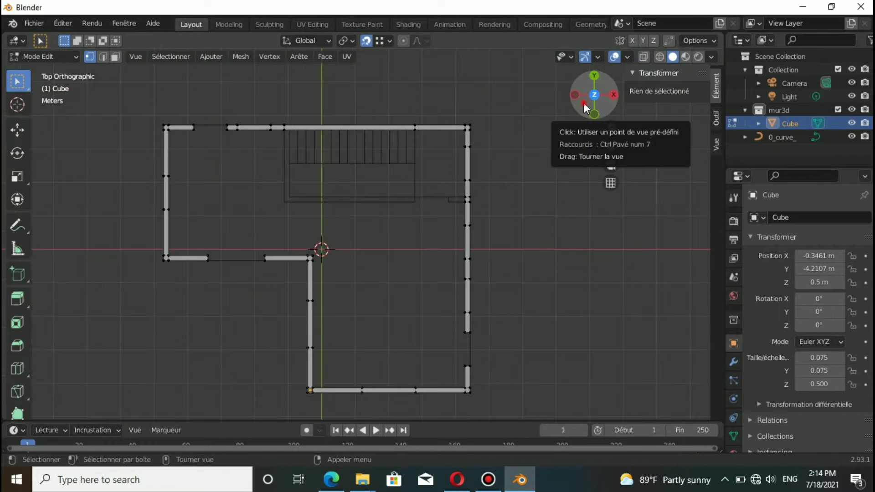
# Orbit the walls into perspective, show them in wireframe, then view from the back.
pyautogui.moveTo(593, 98)
pyautogui.mouseDown()
pyautogui.moveTo(565, 119)
pyautogui.moveTo(646, 57)
pyautogui.mouseUp()
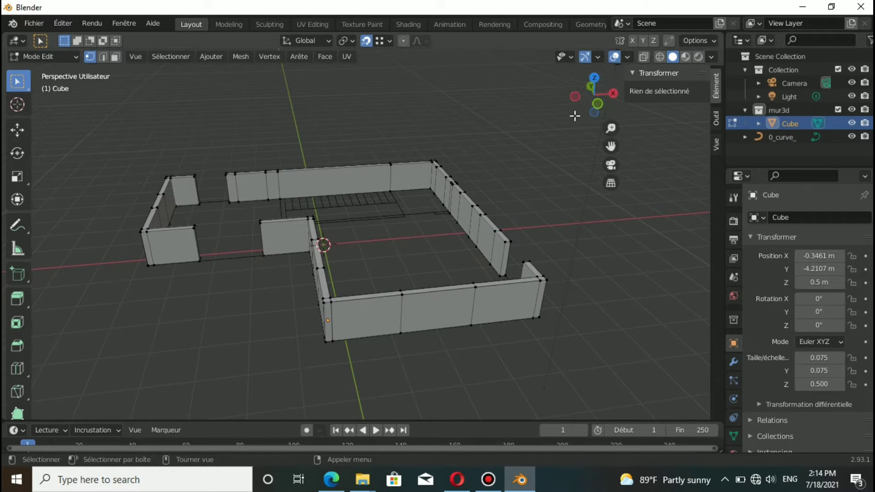
pyautogui.moveTo(575, 116); pyautogui.dragTo(645, 57)
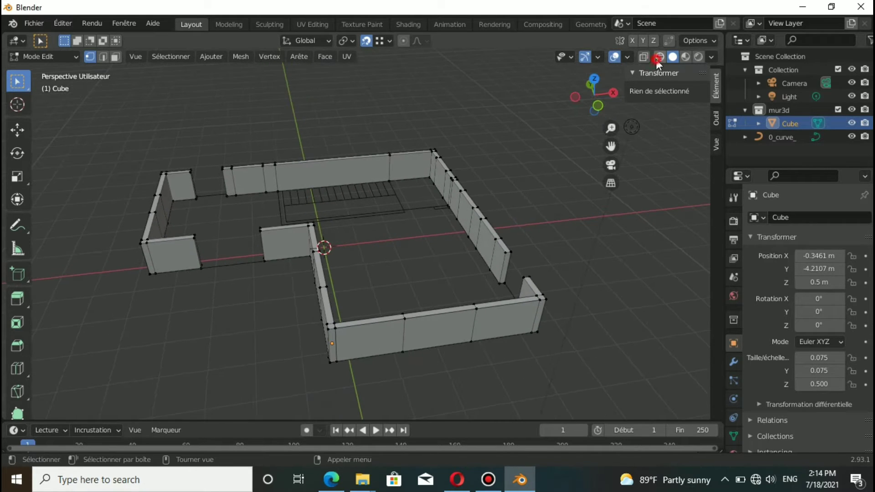
pyautogui.click(658, 58)
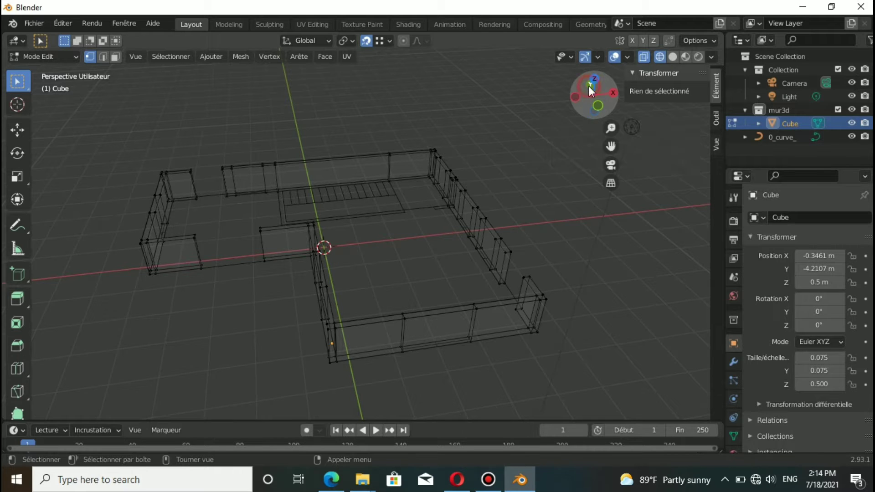
pyautogui.click(590, 86)
# Box-select the top edges of all walls and switch to face selection.
pyautogui.moveTo(232, 176); pyautogui.dragTo(568, 210)
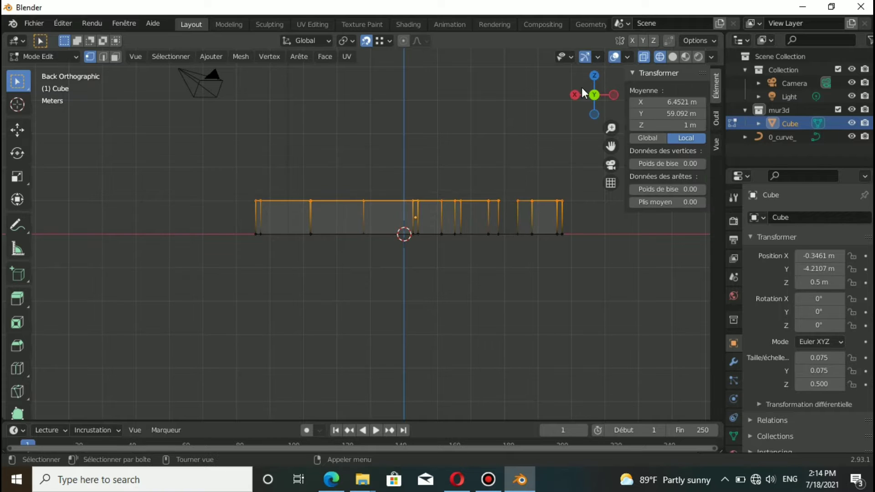
pyautogui.moveTo(593, 95); pyautogui.dragTo(166, 177)
pyautogui.press('3')
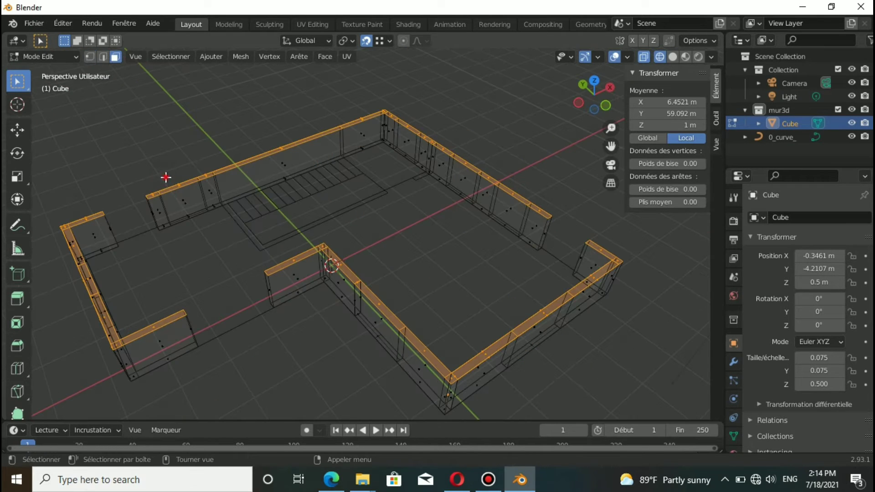
# Deselect the top faces over future openings on the back, right and front walls.
pyautogui.keyDown('shift'); pyautogui.click(179, 184); pyautogui.keyUp('shift')
pyautogui.keyDown('ctrl'); pyautogui.click(408, 140); pyautogui.keyUp('ctrl')
pyautogui.keyDown('ctrl'); pyautogui.moveTo(404, 140); pyautogui.dragTo(414, 94); pyautogui.keyUp('ctrl')
pyautogui.keyDown('ctrl'); pyautogui.moveTo(465, 175); pyautogui.dragTo(469, 139); pyautogui.keyUp('ctrl')
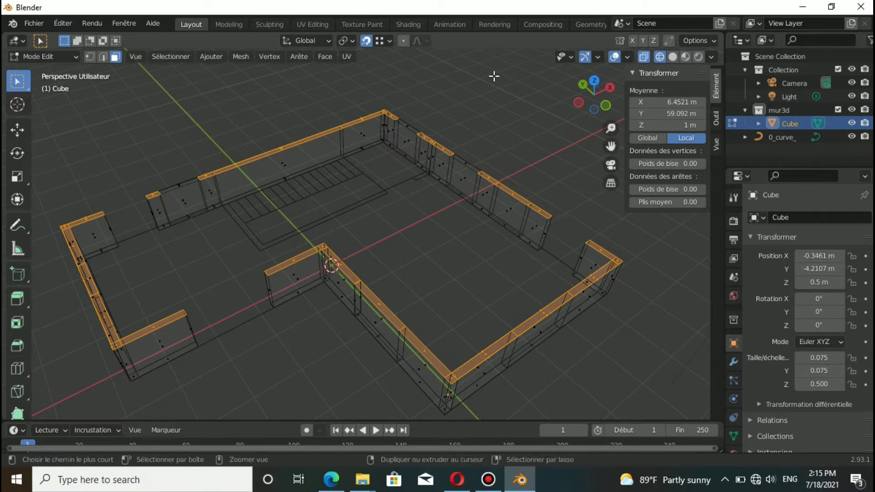
pyautogui.keyDown('ctrl'); pyautogui.moveTo(506, 214); pyautogui.dragTo(513, 176); pyautogui.keyUp('ctrl')
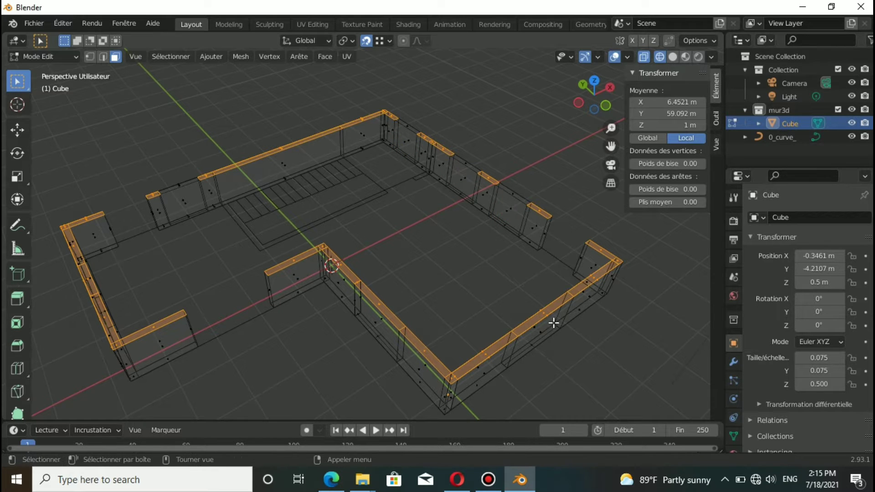
pyautogui.keyDown('ctrl'); pyautogui.moveTo(518, 310); pyautogui.dragTo(574, 338); pyautogui.keyUp('ctrl')
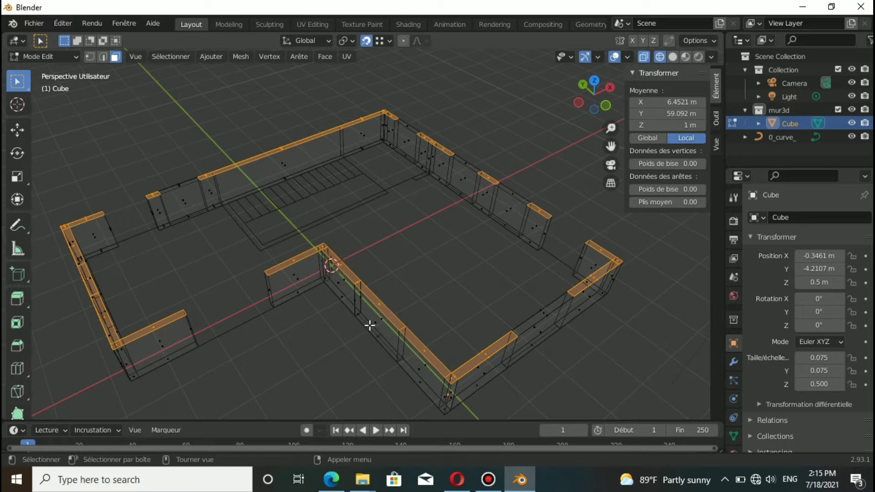
pyautogui.keyDown('ctrl'); pyautogui.moveTo(398, 286); pyautogui.dragTo(357, 312); pyautogui.keyUp('ctrl')
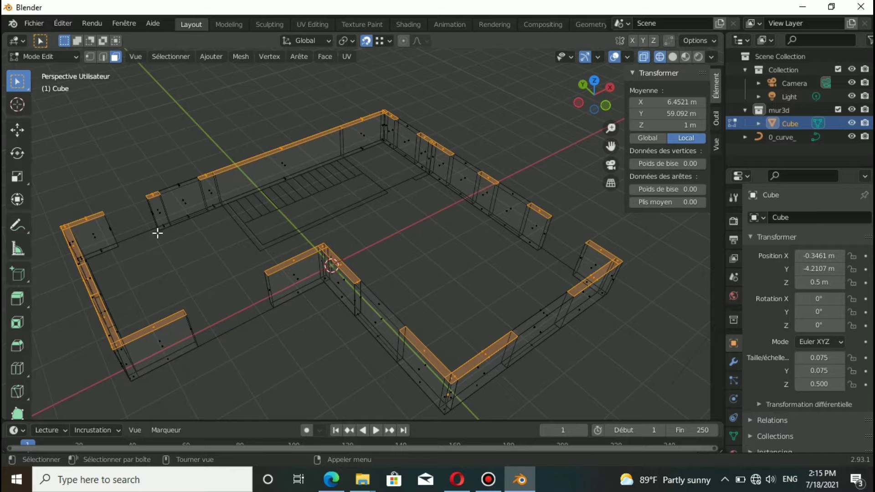
# Deselect one more left-wall top face, extrude the rest up 1 m, and show solid shading.
pyautogui.moveTo(575, 104); pyautogui.dragTo(102, 388)
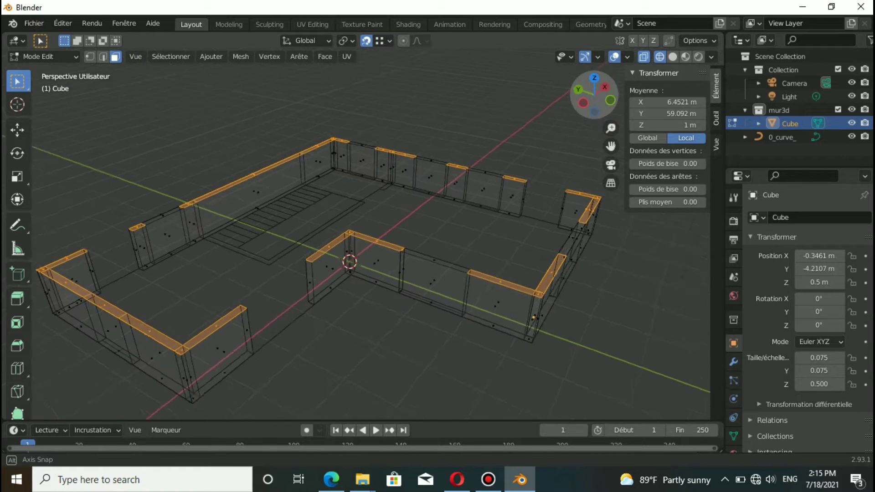
pyautogui.keyDown('shift'); pyautogui.click(112, 311); pyautogui.keyUp('shift')
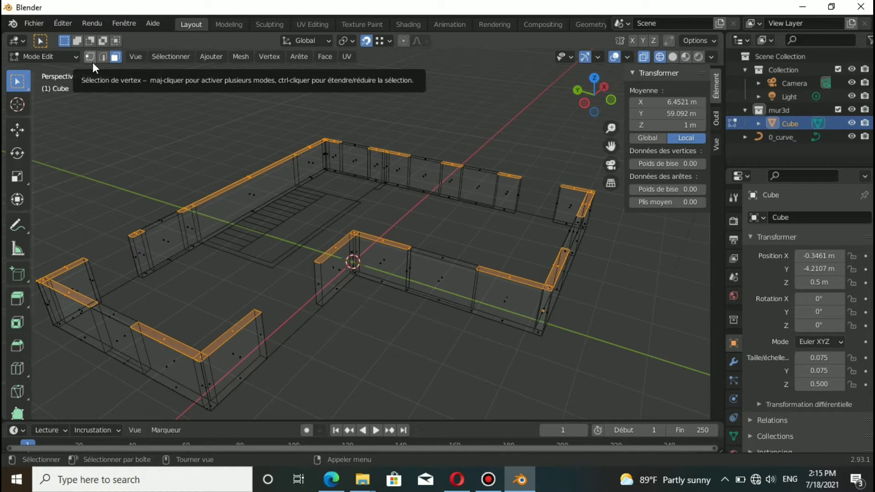
pyautogui.press('e')
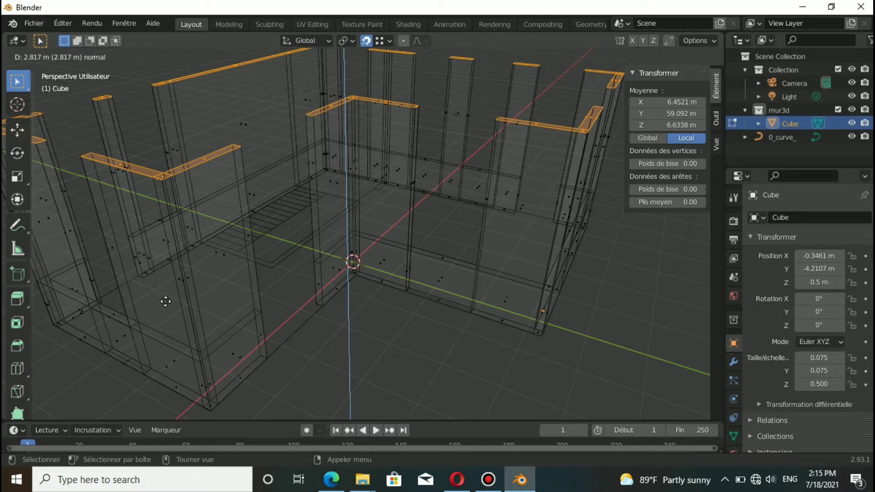
pyautogui.write('1')
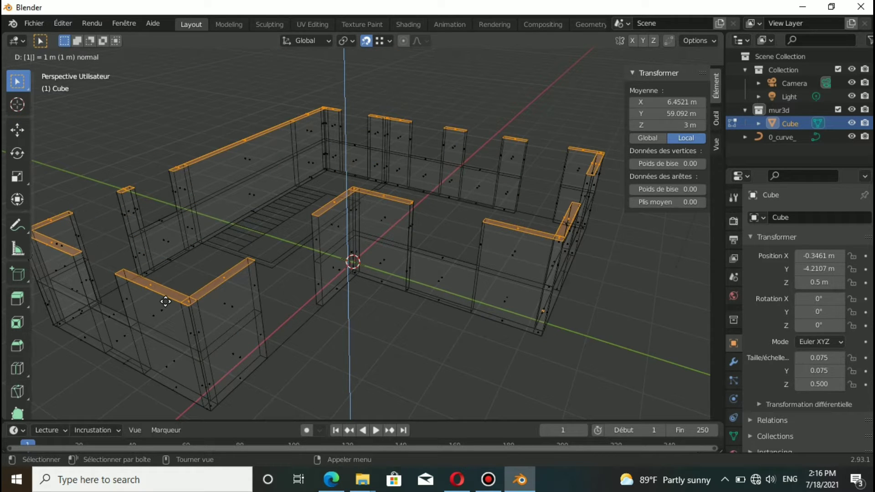
pyautogui.press('Return')
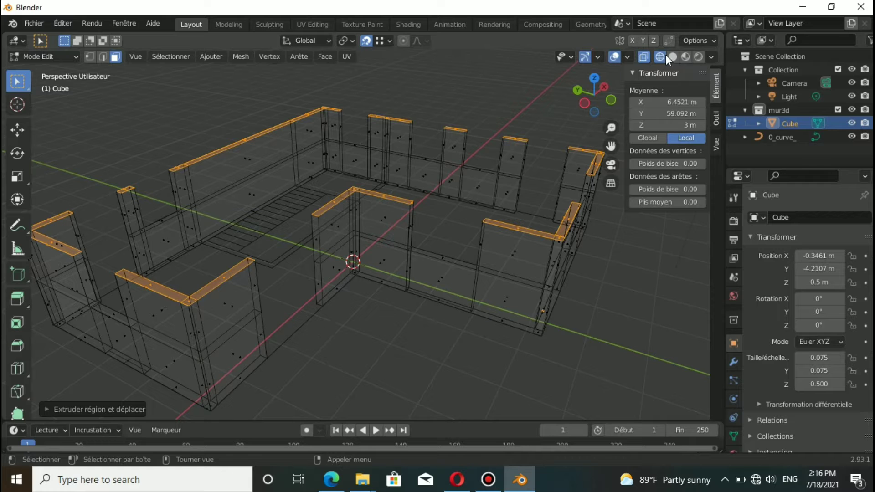
pyautogui.click(673, 57)
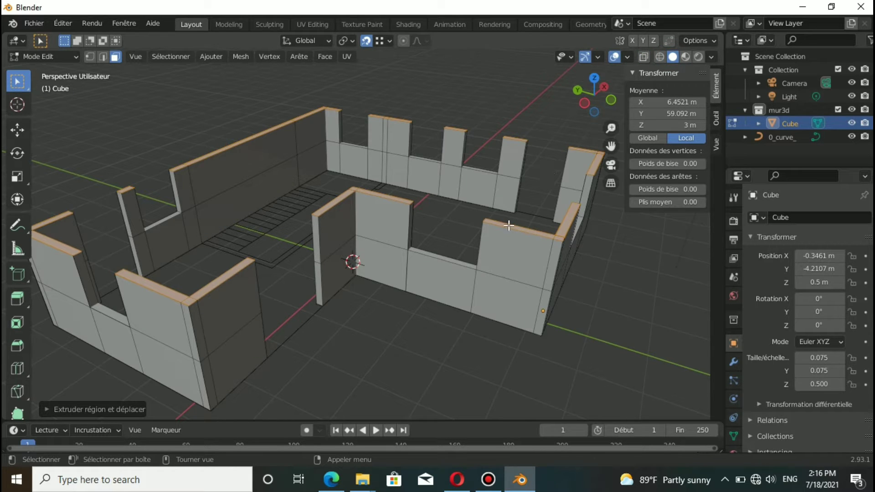
# Undo the extra extrusion and re-extrude the wall tops to 4.6 m, framing the window openings.
pyautogui.click(661, 57)
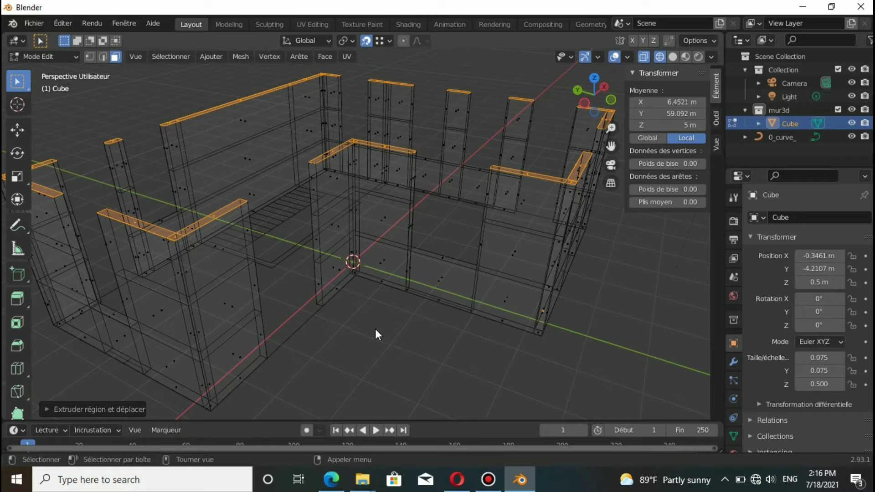
pyautogui.hotkey('ctrl', 'z')
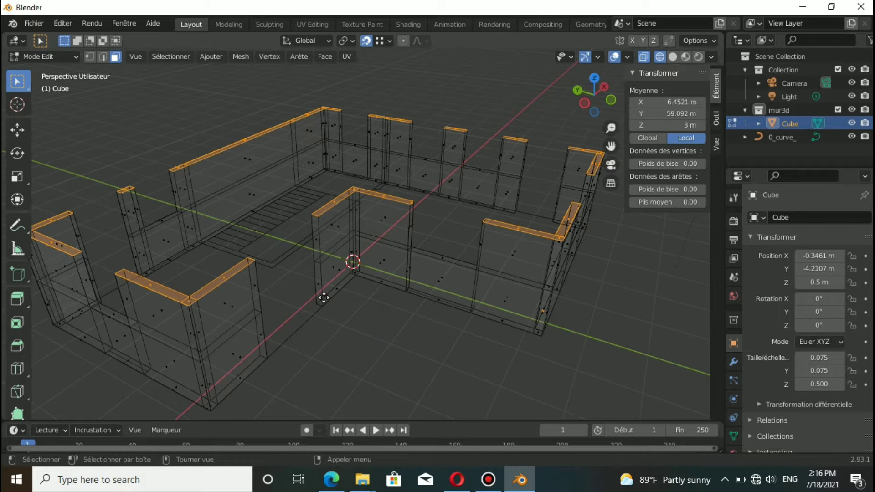
pyautogui.press('e')
pyautogui.click(323, 273)
pyautogui.hotkey('shift', 'z')
pyautogui.scroll(-2, 365, 253)
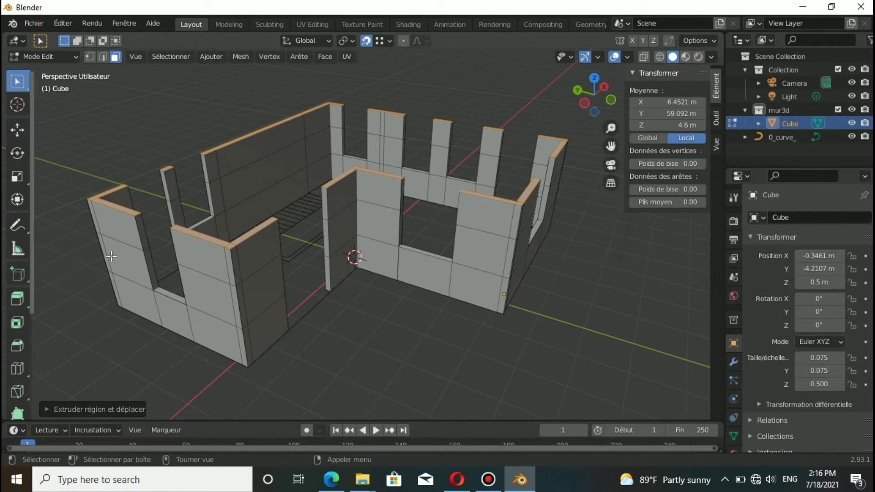
pyautogui.scroll(2, 64, 248)
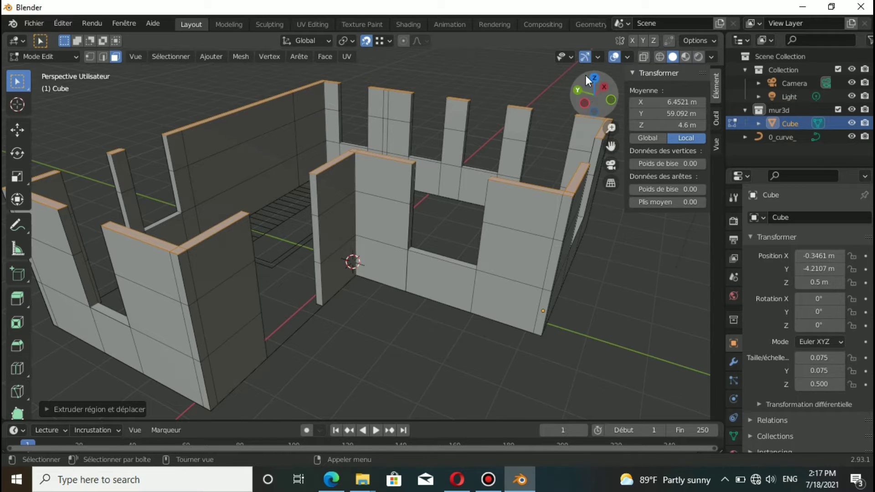
pyautogui.moveTo(611, 146); pyautogui.dragTo(718, 134)
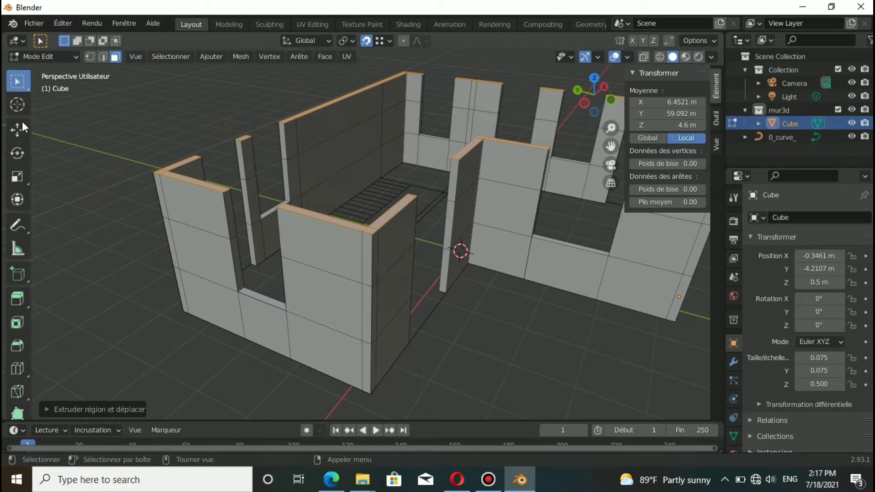
# Extrude a wall end across its gap and extend the thin wall leftward to the far corner.
pyautogui.click(231, 219)
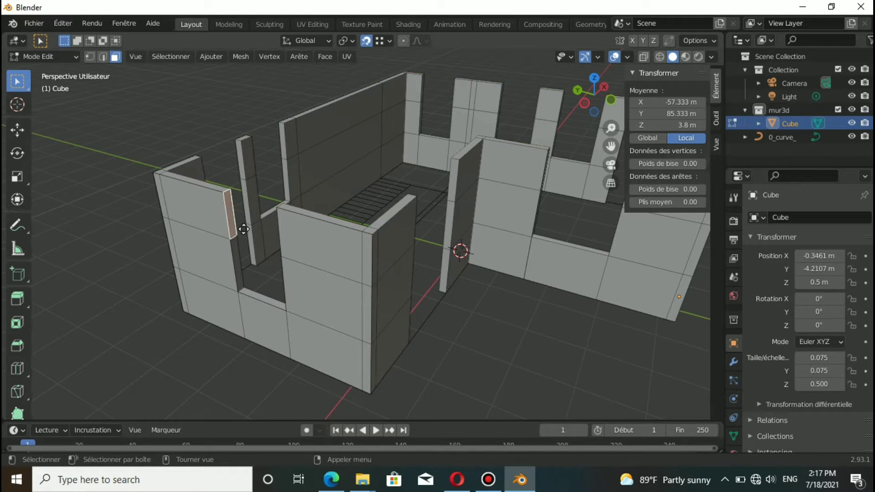
pyautogui.press('e')
pyautogui.click(279, 209)
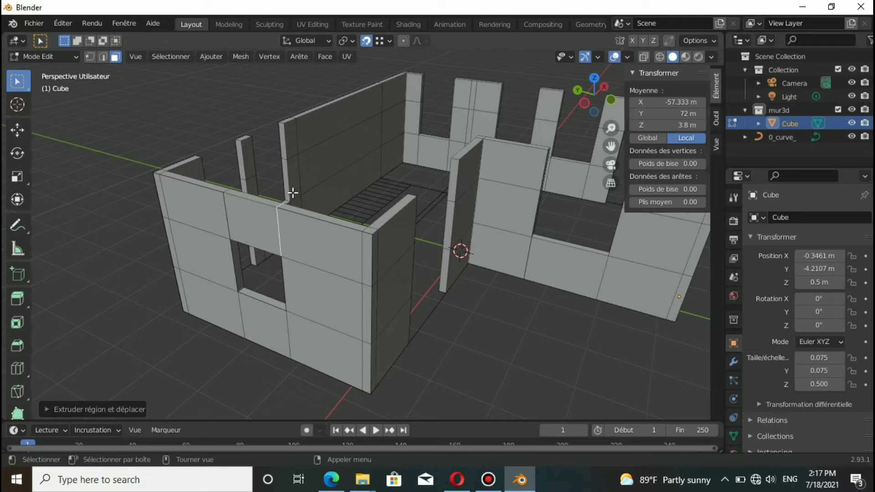
pyautogui.scroll(2, 283, 137)
pyautogui.click(263, 122)
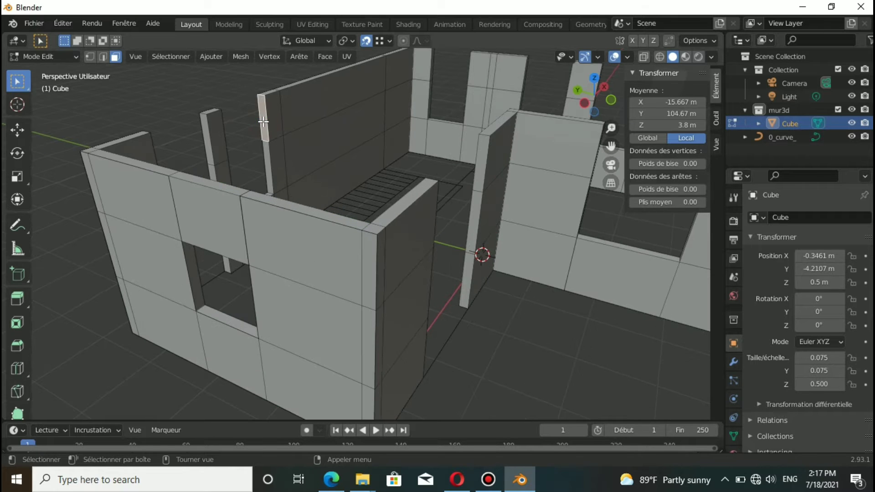
pyautogui.press('e')
pyautogui.click(220, 123)
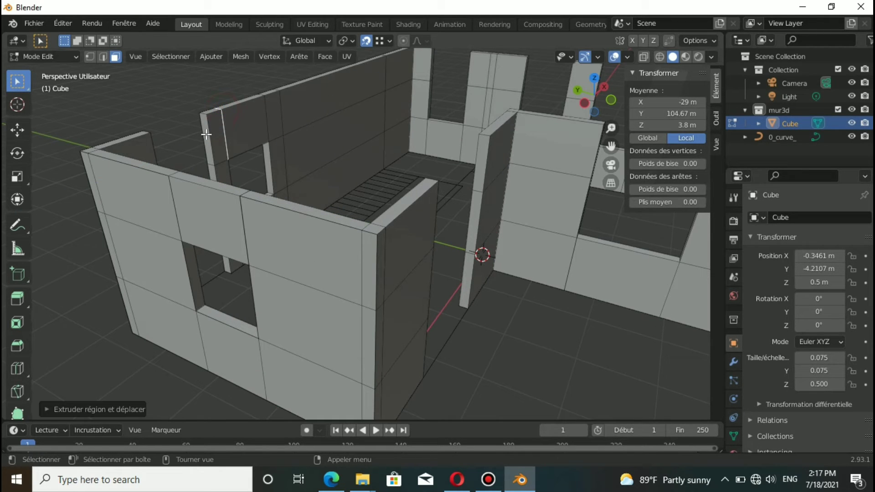
pyautogui.press('e')
pyautogui.click(147, 133)
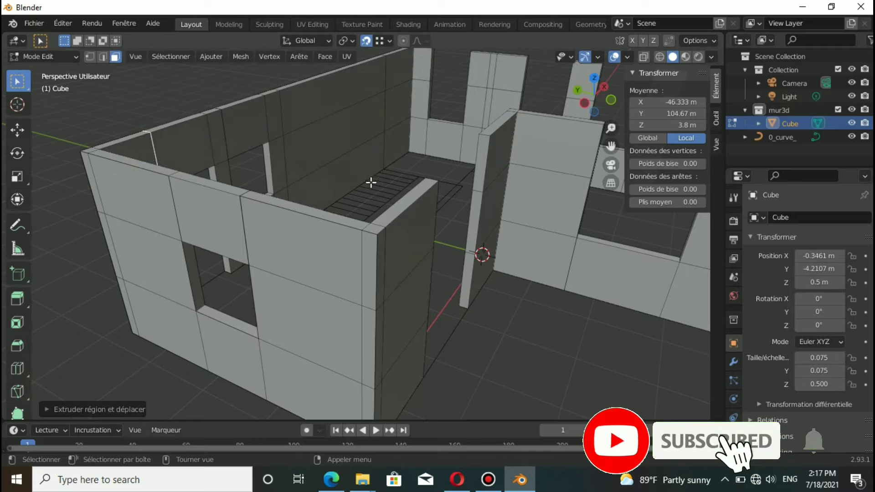
# Extend two more wall-end faces outward to close the gaps between walls.
pyautogui.press('e')
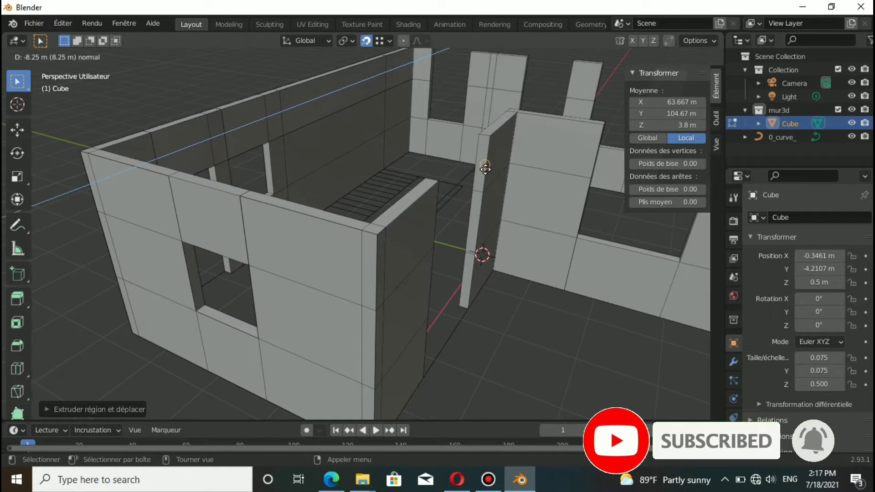
pyautogui.press('Escape')
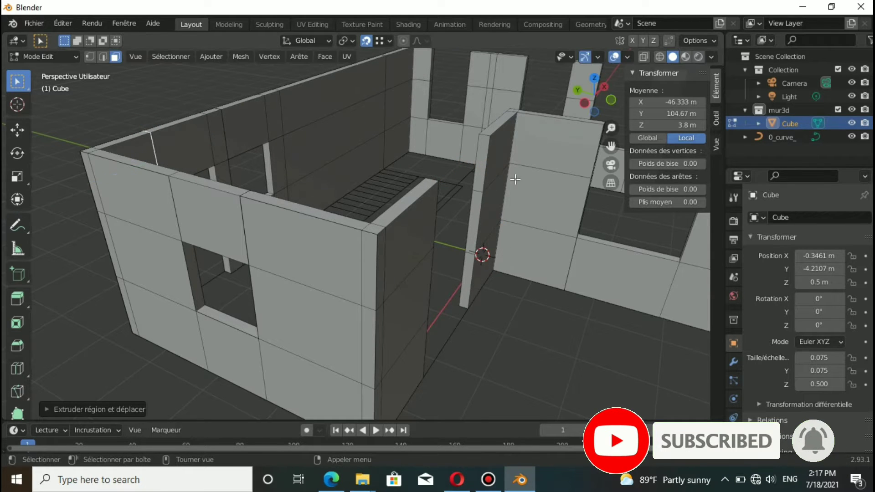
pyautogui.click(479, 162)
pyautogui.press('e')
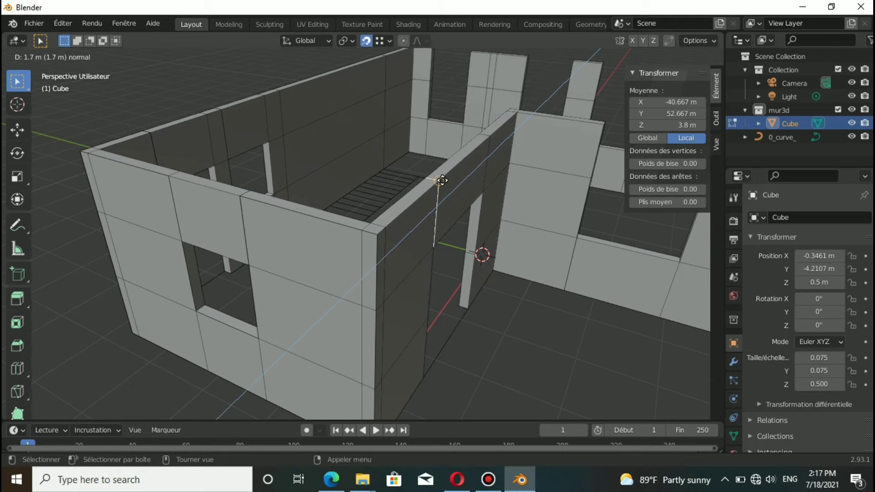
pyautogui.click(441, 180)
pyautogui.moveTo(452, 260); pyautogui.dragTo(482, 161, button='middle')
pyautogui.moveTo(593, 105); pyautogui.dragTo(608, 91)
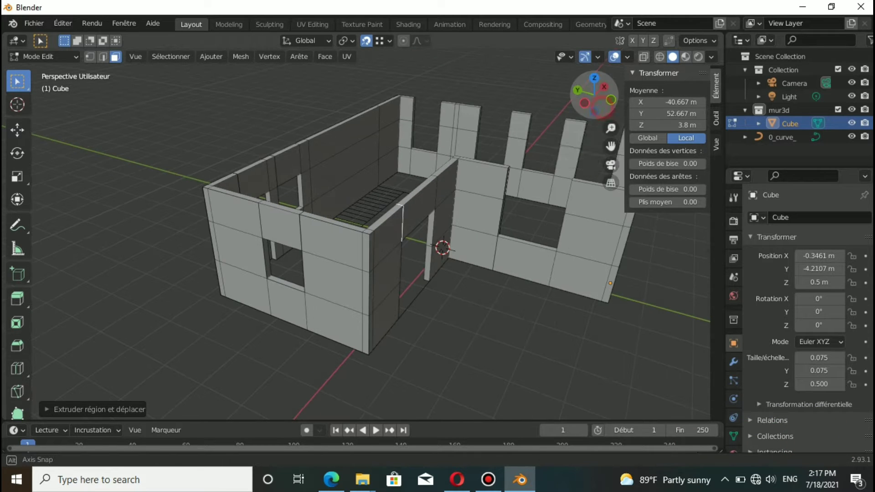
pyautogui.press('e')
pyautogui.rightClick(397, 213)
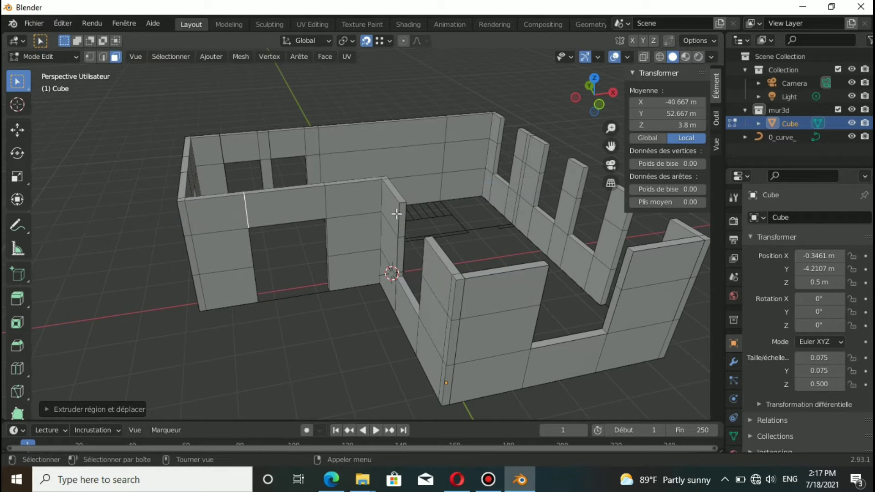
pyautogui.click(403, 221)
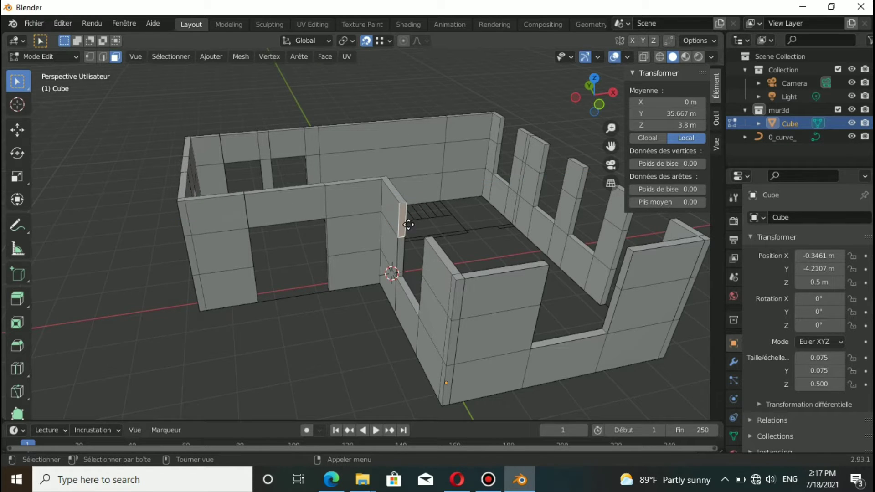
pyautogui.press('e')
pyautogui.click(426, 242)
# Bridge the right-side wall ends across the top, enclosing those window openings.
pyautogui.click(625, 271)
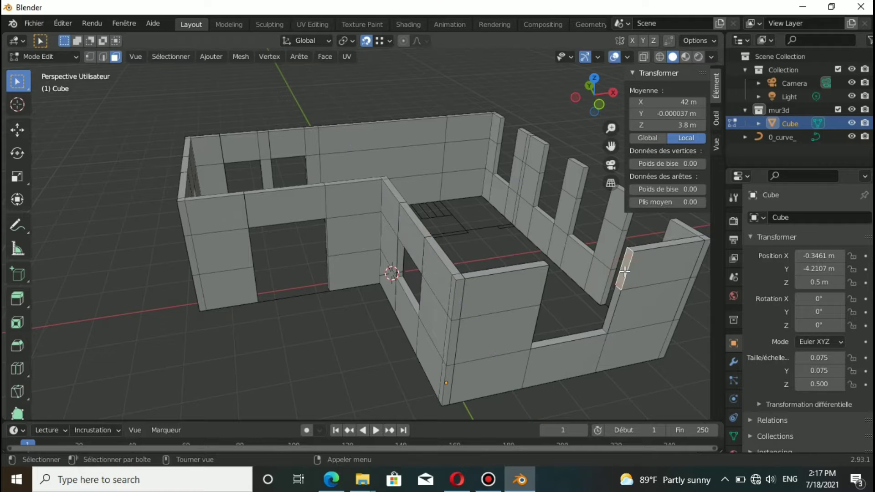
pyautogui.press('e')
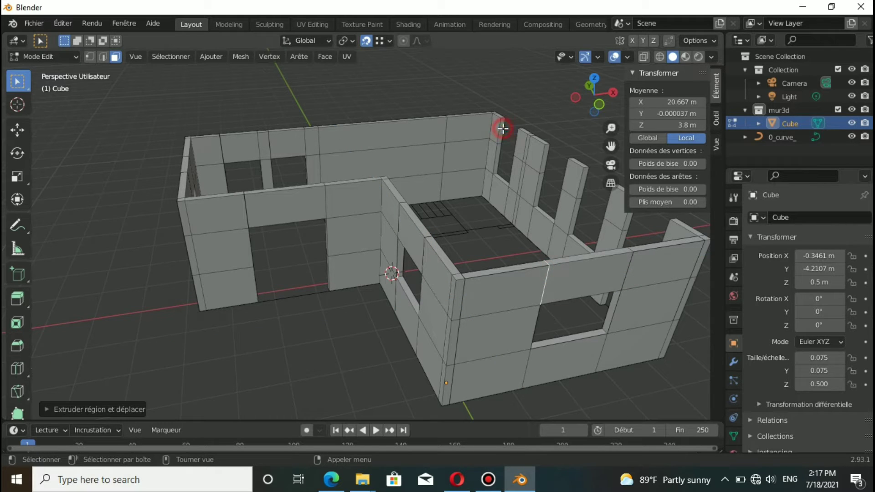
pyautogui.hotkey('ctrl', 'r')
pyautogui.click(515, 133)
pyautogui.rightClick(566, 150)
pyautogui.hotkey('ctrl', 'r')
pyautogui.click(566, 162)
pyautogui.rightClick(557, 147)
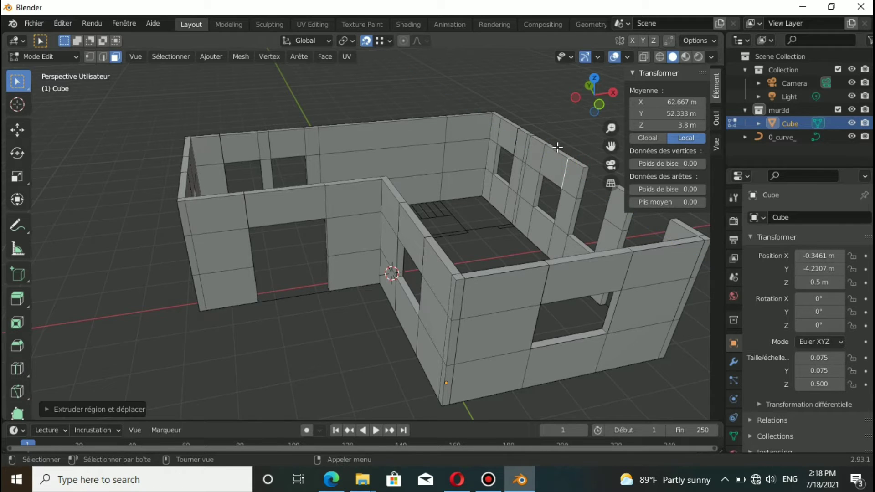
pyautogui.press('e')
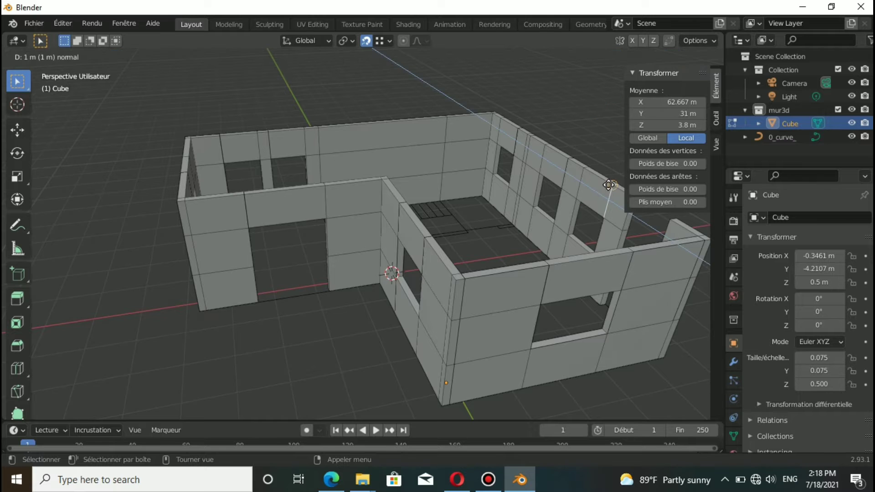
pyautogui.click(599, 159)
# Extrude the right wall's end face to meet the front wall, closing the last gap.
pyautogui.scroll(-2, 599, 232)
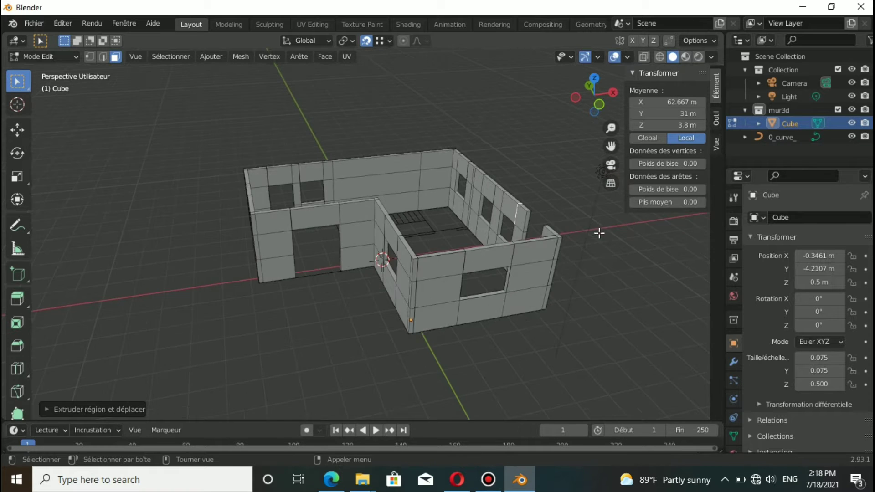
pyautogui.scroll(5, 600, 232)
pyautogui.moveTo(610, 146); pyautogui.dragTo(610, 146)
pyautogui.moveTo(554, 196); pyautogui.dragTo(570, 218, button='middle')
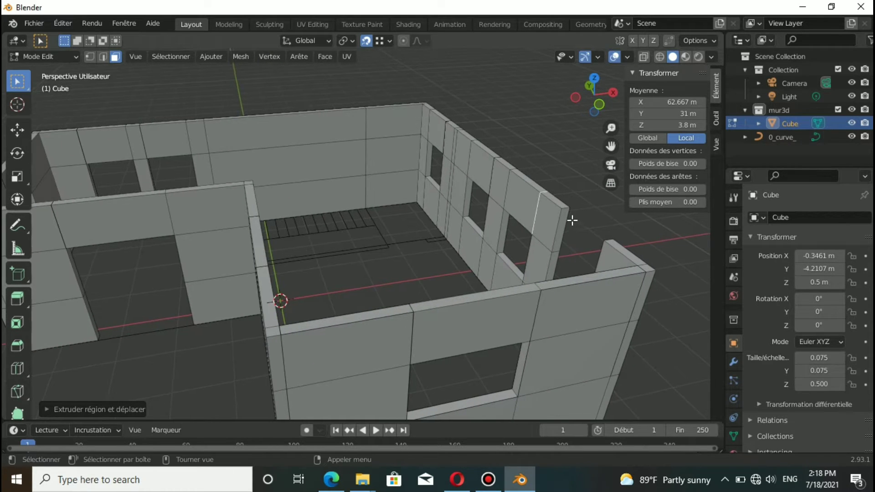
pyautogui.click(564, 217)
pyautogui.press('e')
pyautogui.click(607, 246)
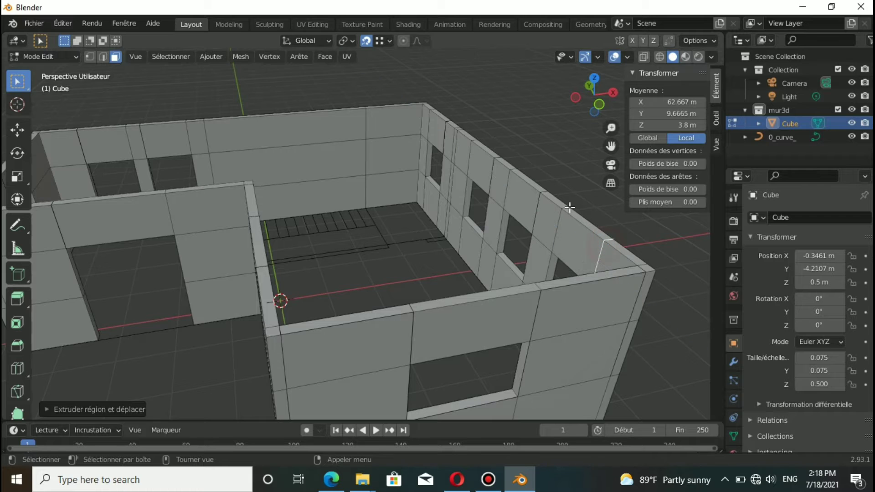
# Hide the overlays, inspect the closed L-shaped walls, and return to Object Mode.
pyautogui.scroll(-2, 536, 214)
pyautogui.scroll(-2, 566, 128)
pyautogui.click(614, 57)
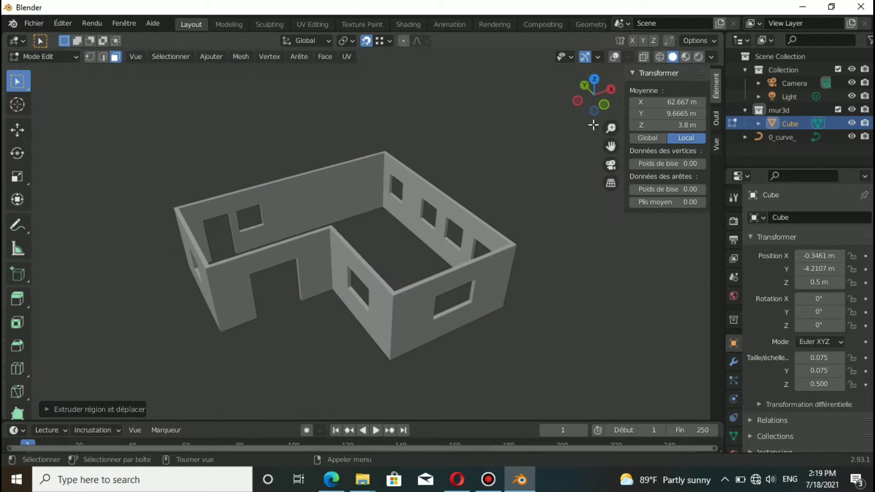
pyautogui.moveTo(582, 105)
pyautogui.mouseDown()
pyautogui.moveTo(593, 100)
pyautogui.moveTo(581, 110)
pyautogui.mouseUp()
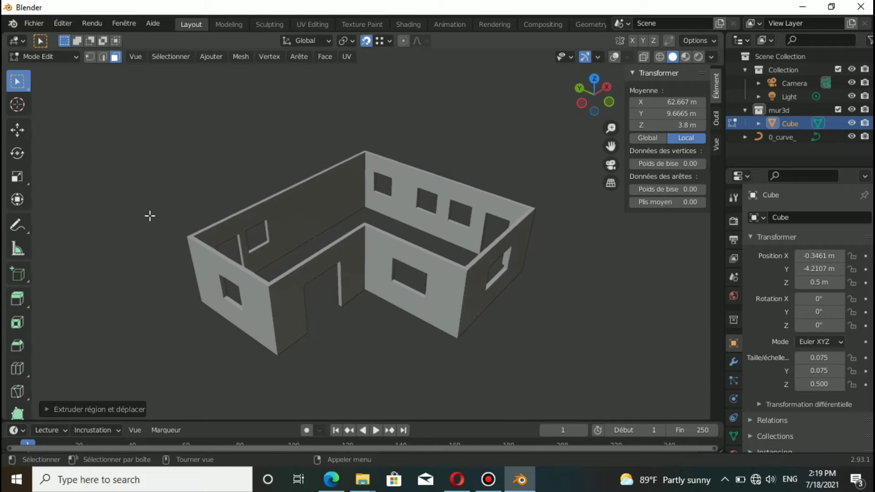
pyautogui.press('Tab')
pyautogui.click(569, 324)
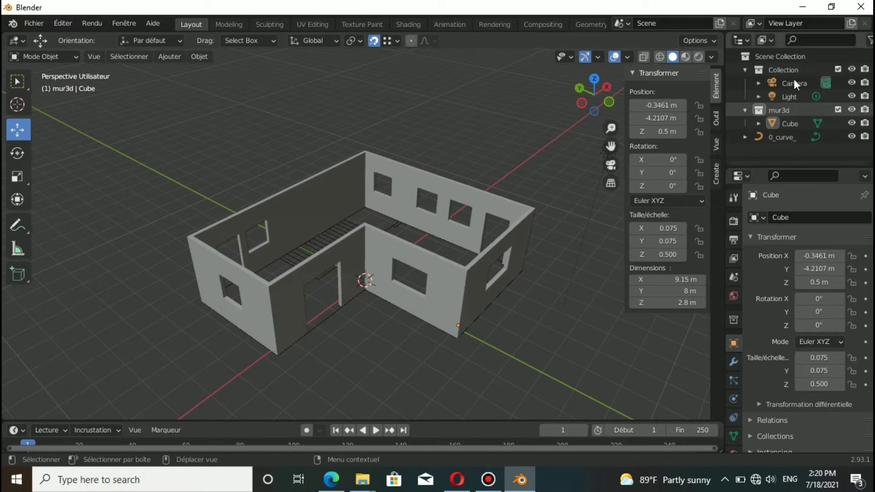
# Create a new 'escalier' collection under the Scene Collection for the stairs.
pyautogui.click(776, 56)
pyautogui.rightClick(756, 67)
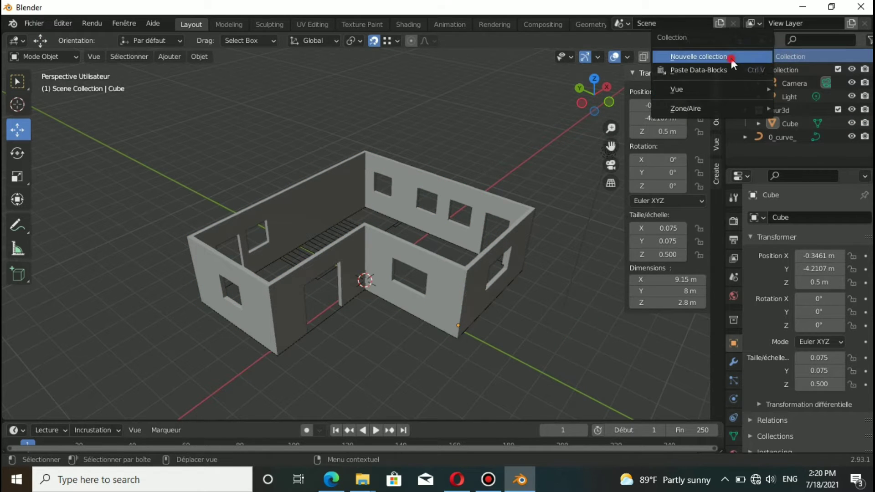
pyautogui.click(731, 58)
pyautogui.scroll(2, 378, 274)
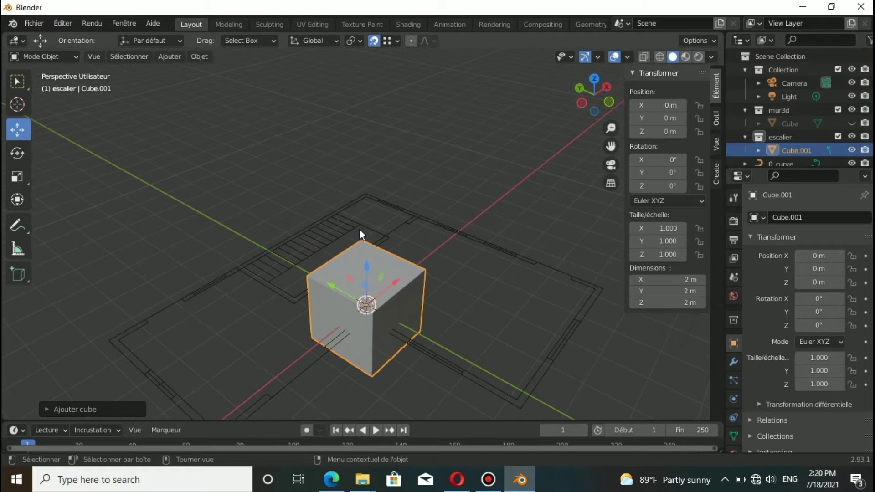
# Resize the cube to 0.25 × 1 × 0.2 m as the first stair step.
pyautogui.click(668, 279)
pyautogui.write('0.25')
pyautogui.press('Return')
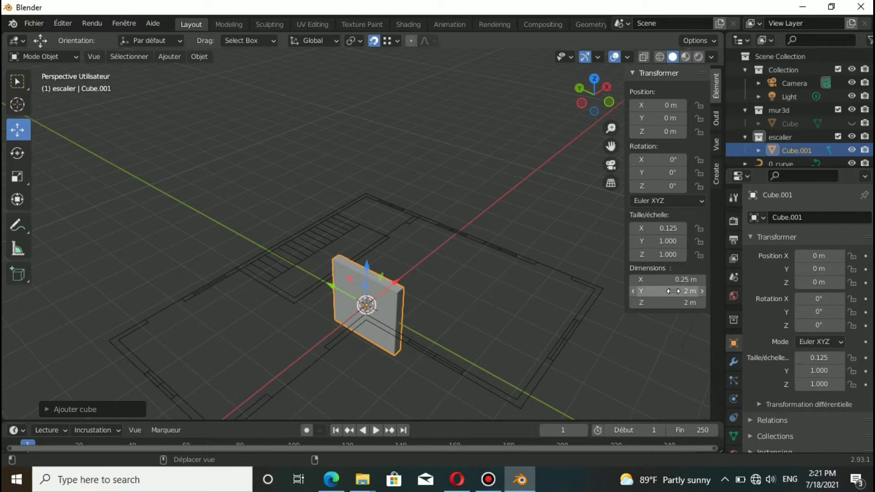
pyautogui.press('Return')
pyautogui.click(681, 292)
pyautogui.write('1')
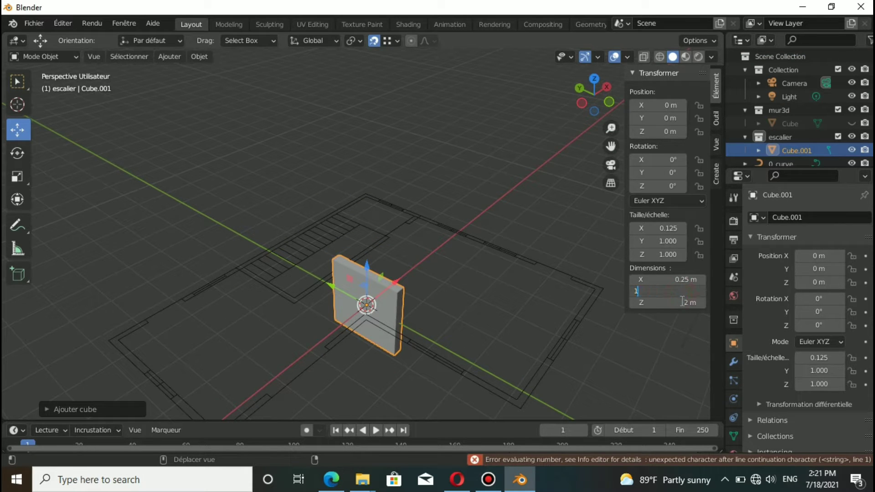
pyautogui.press('Return')
pyautogui.click(688, 306)
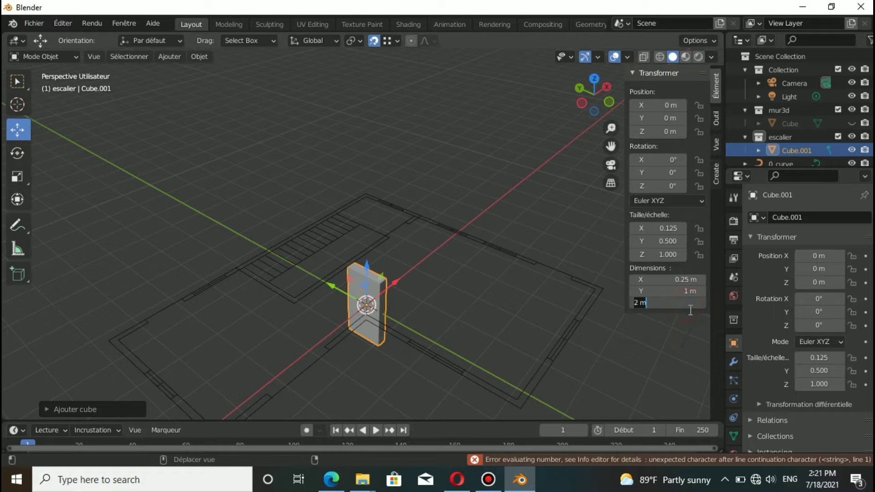
pyautogui.press('BackSpace')
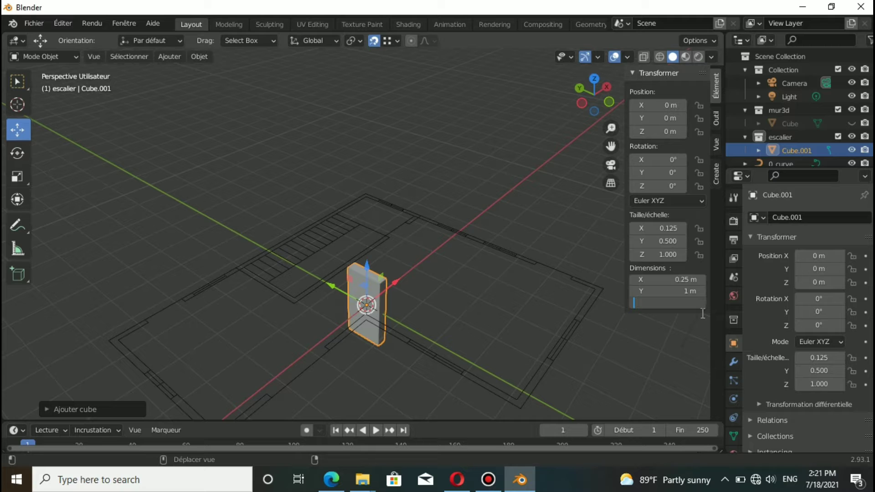
pyautogui.press('Return')
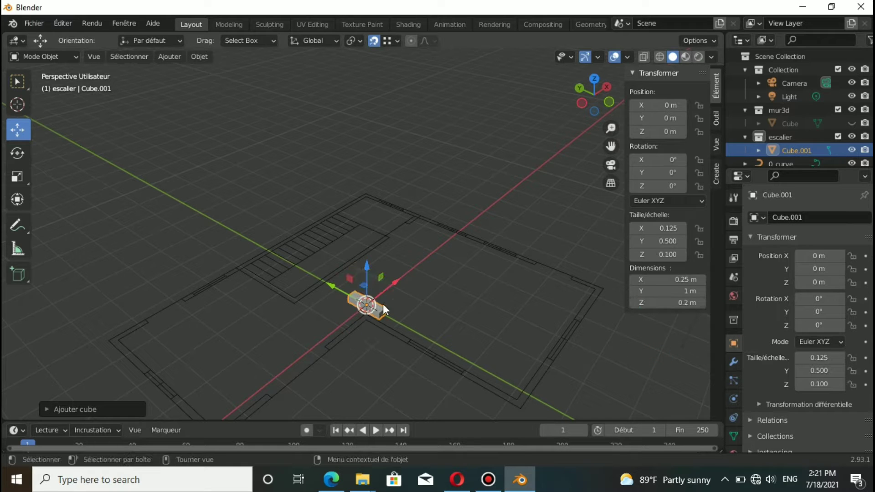
pyautogui.click(620, 373)
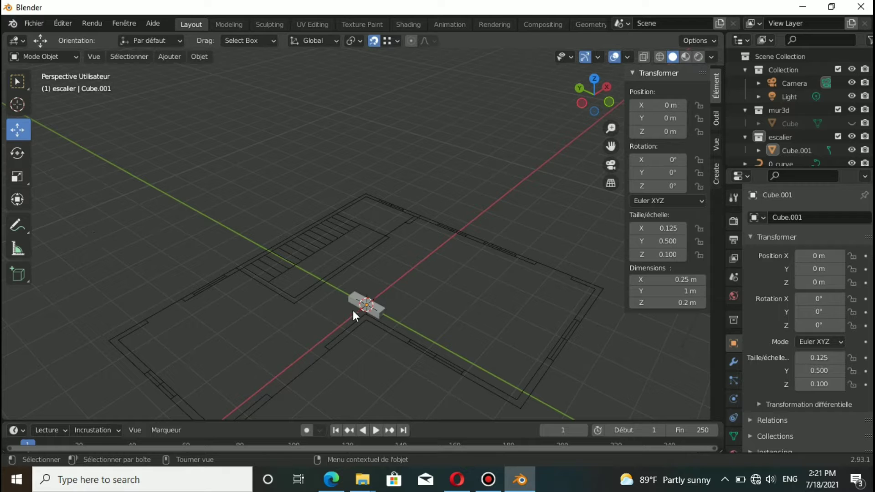
pyautogui.click(377, 312)
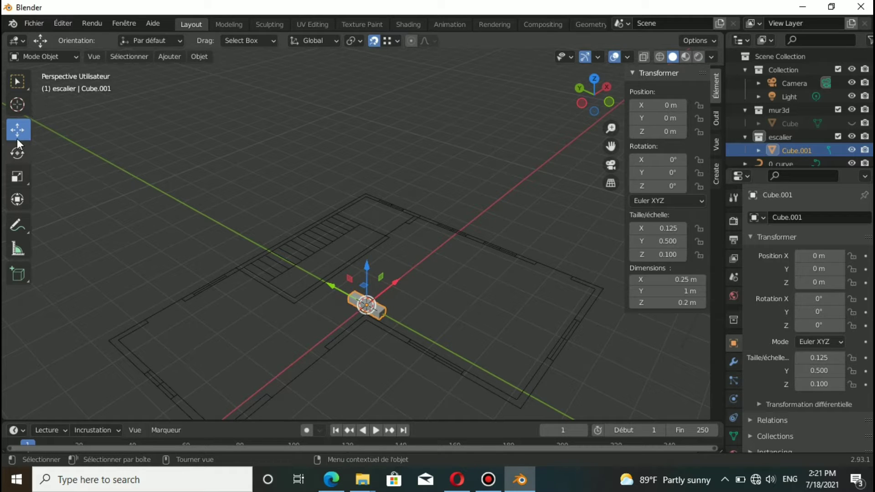
# Move the step block onto the first tread of the stair drawing.
pyautogui.moveTo(363, 306); pyautogui.dragTo(264, 277)
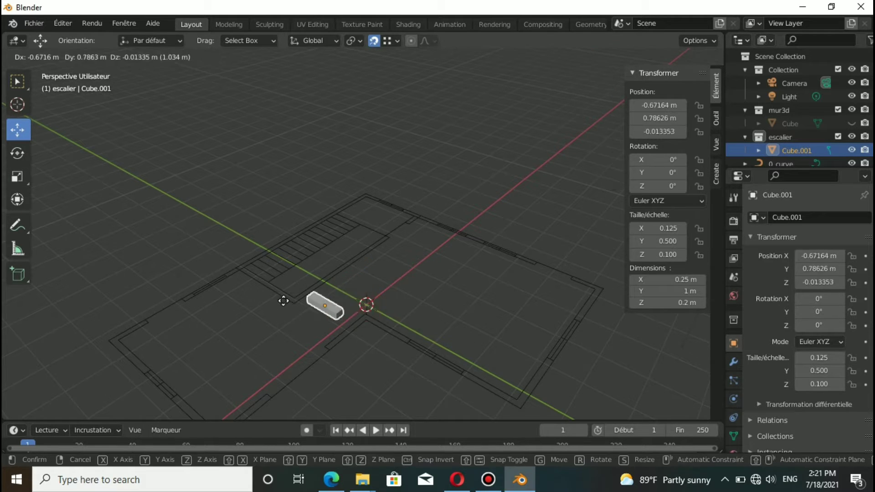
pyautogui.click(254, 269)
pyautogui.scroll(4, 508, 145)
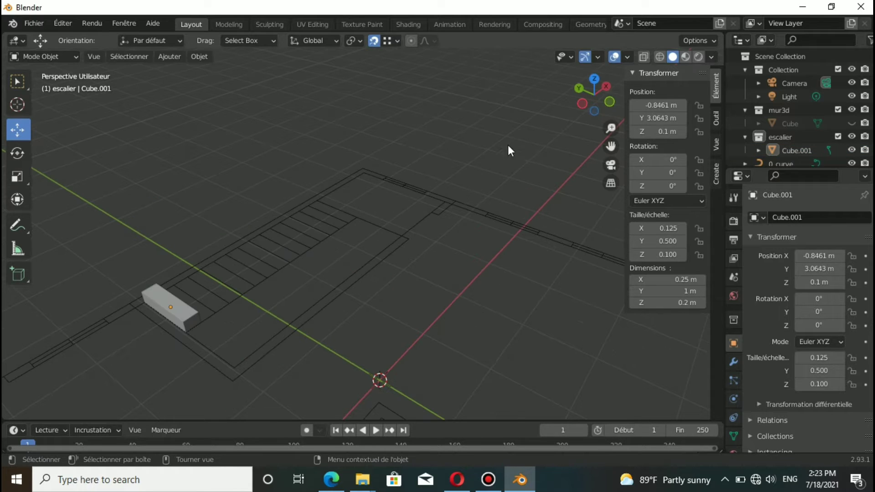
# Switch to Top view, enter Edit Mode, and show wireframe shading.
pyautogui.click(595, 82)
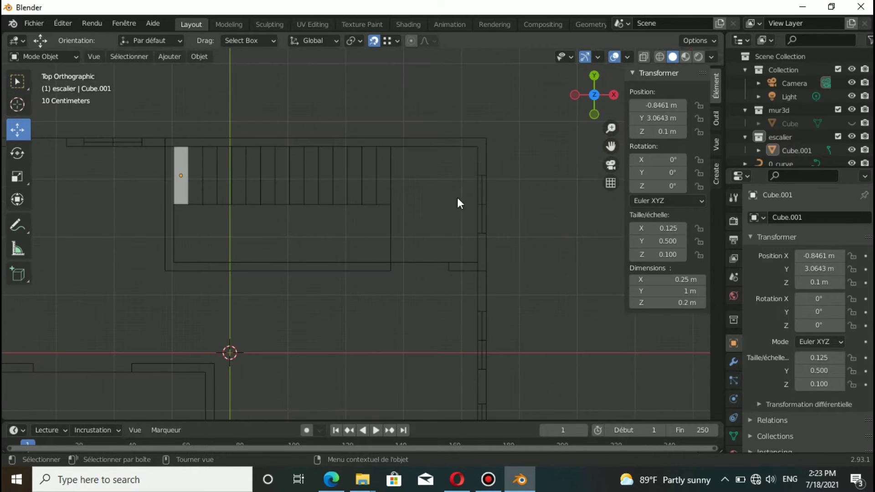
pyautogui.click(38, 55)
pyautogui.click(41, 86)
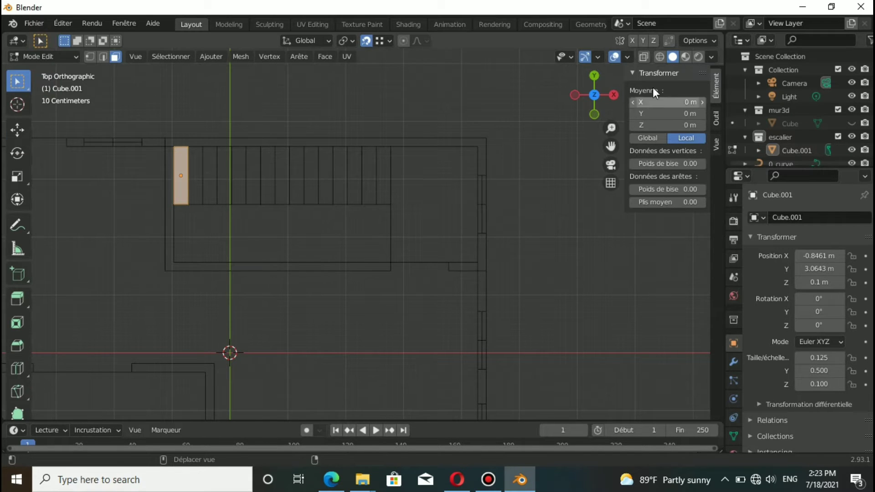
pyautogui.click(660, 57)
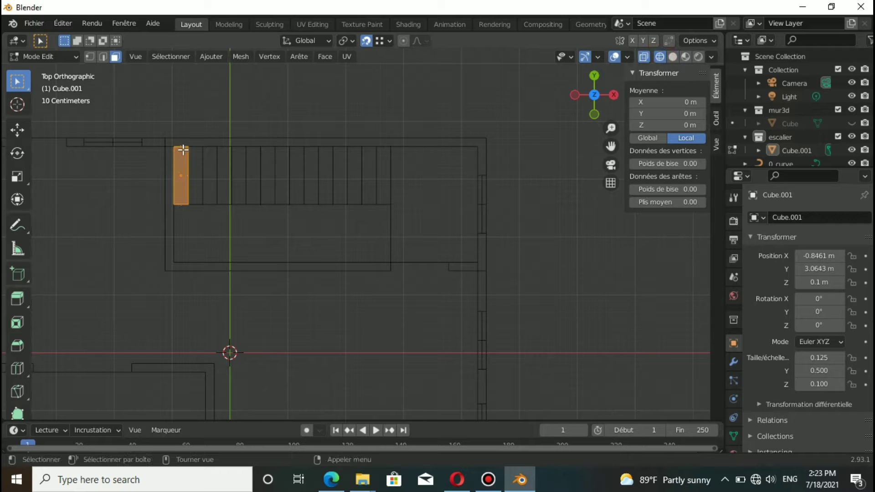
# Extrude the first tread's edge repeatedly along X to lay out the tread strips.
pyautogui.moveTo(181, 141); pyautogui.dragTo(207, 216)
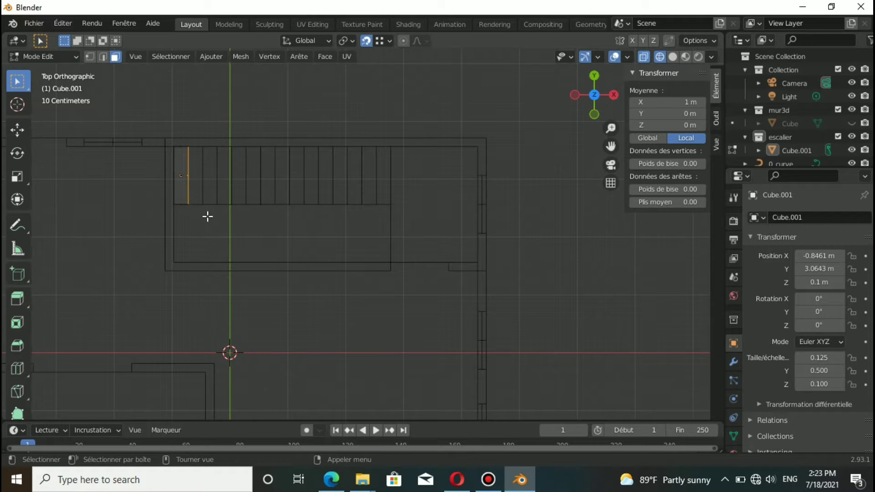
pyautogui.press('g')
pyautogui.press('z')
pyautogui.press('z')
pyautogui.click(204, 203)
pyautogui.press('e')
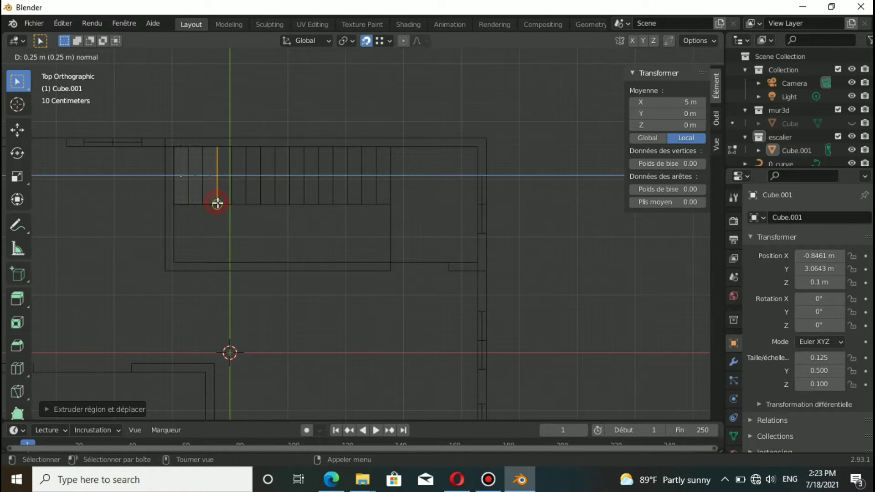
pyautogui.click(214, 201)
pyautogui.press('e')
pyautogui.press('e')
pyautogui.click(248, 205)
pyautogui.press('e')
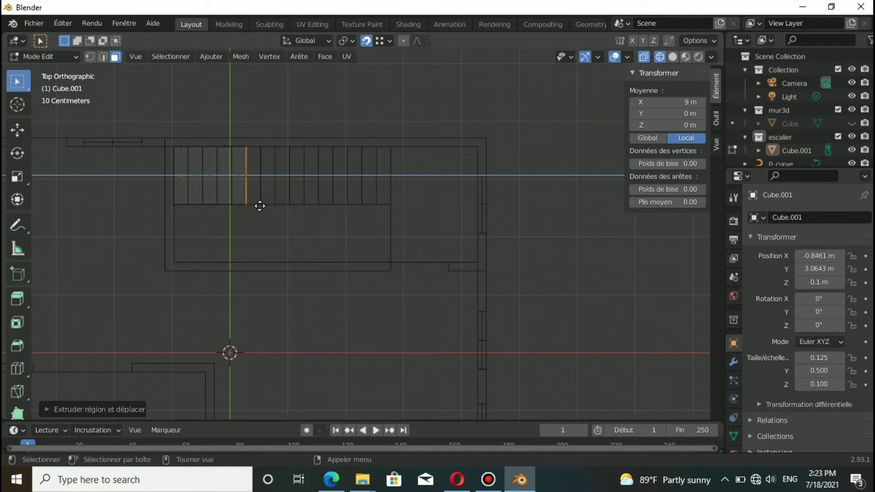
pyautogui.click(262, 203)
pyautogui.press('e')
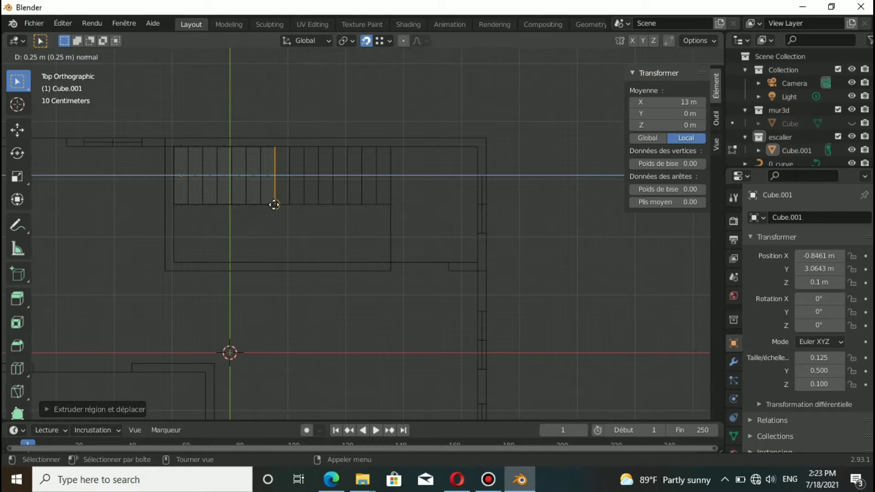
pyautogui.click(274, 205)
pyautogui.press('e')
pyautogui.click(290, 207)
pyautogui.press('e')
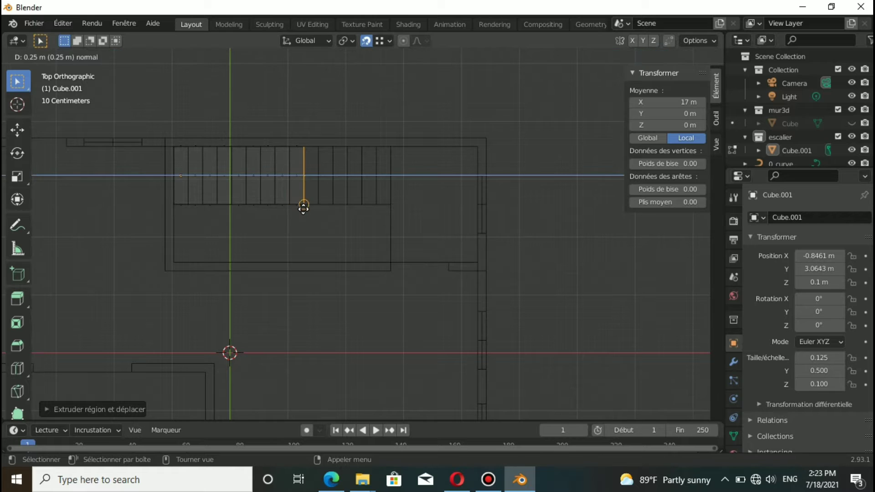
pyautogui.click(303, 205)
# Add more step strips, a wide landing to the right wall, and an edge toward the front.
pyautogui.press('e')
pyautogui.click(318, 206)
pyautogui.press('e')
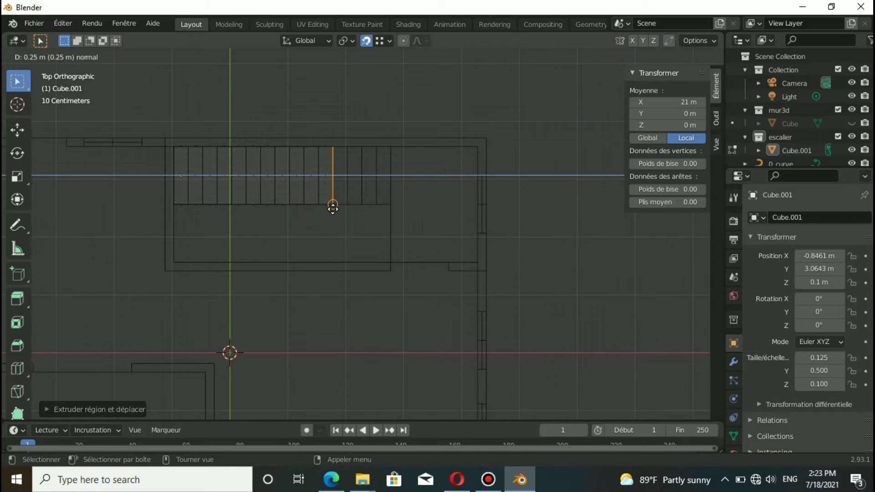
pyautogui.press('e')
pyautogui.click(387, 211)
pyautogui.press('e')
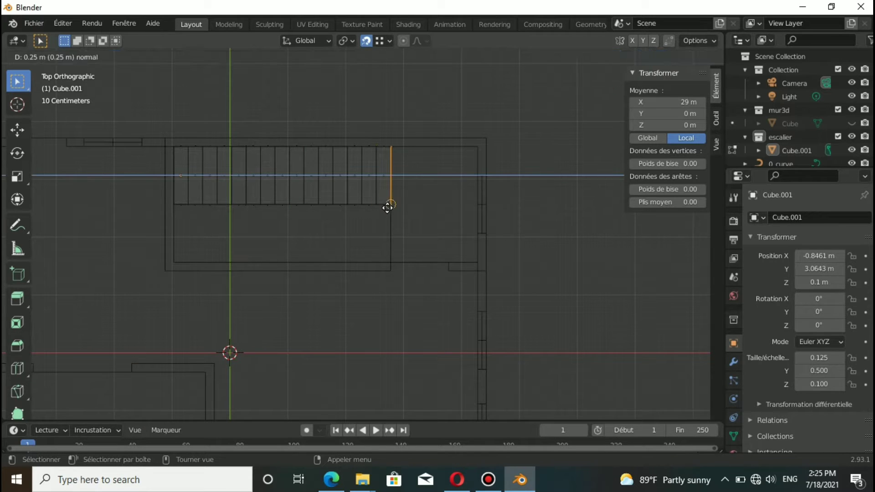
pyautogui.click(393, 208)
pyautogui.press('e')
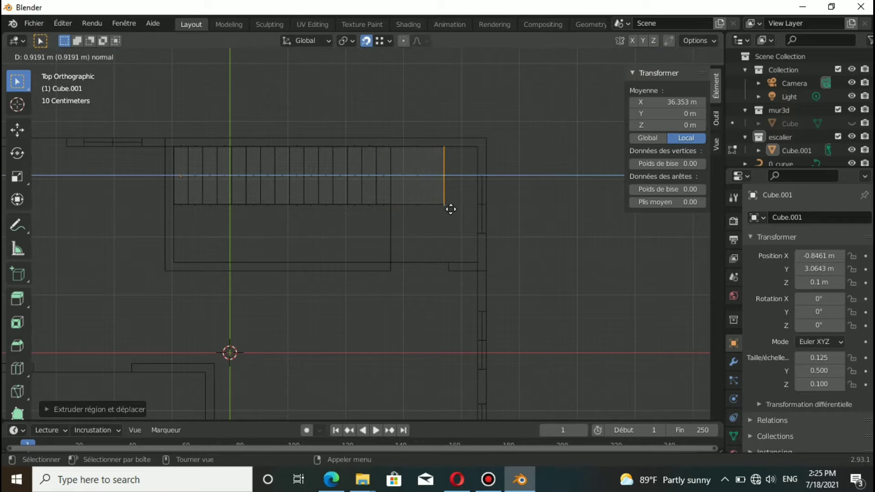
pyautogui.click(478, 209)
pyautogui.press('e')
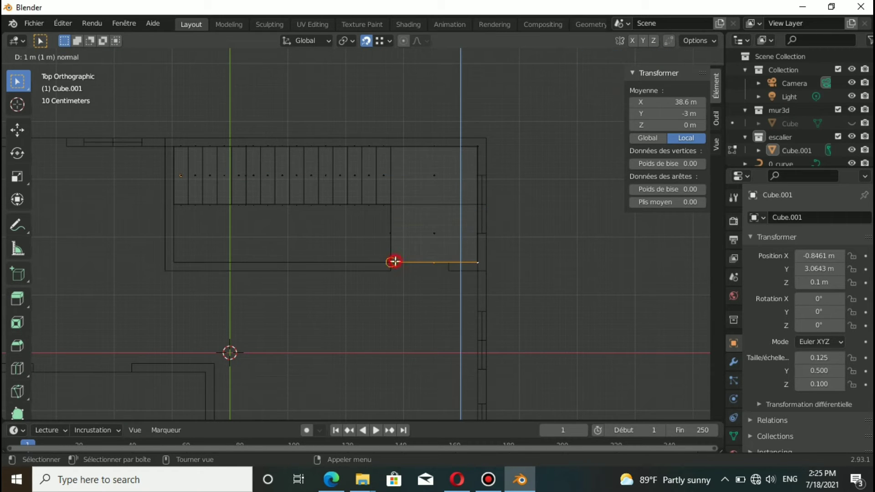
pyautogui.click(395, 262)
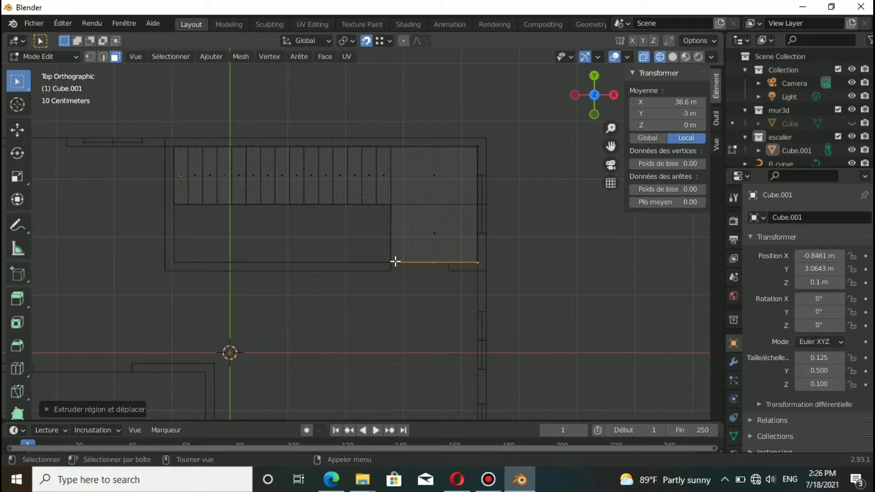
# Switch to a solid perspective view and raise the first step face by 0.2 m.
pyautogui.click(359, 297)
pyautogui.hotkey('alt', 'z')
pyautogui.moveTo(359, 297)
pyautogui.mouseDown(button='middle')
pyautogui.moveTo(185, 283)
pyautogui.moveTo(254, 258)
pyautogui.mouseUp(button='middle')
pyautogui.moveTo(382, 279); pyautogui.dragTo(221, 289, button='middle')
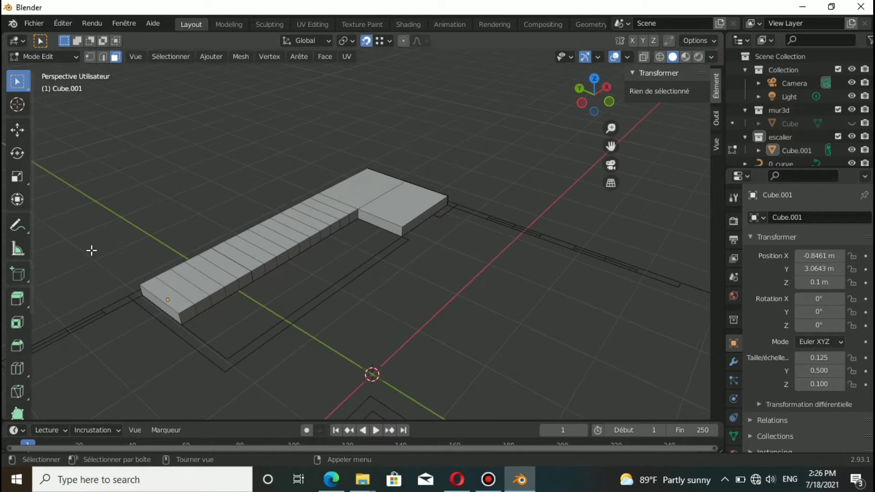
pyautogui.scroll(2, 91, 250)
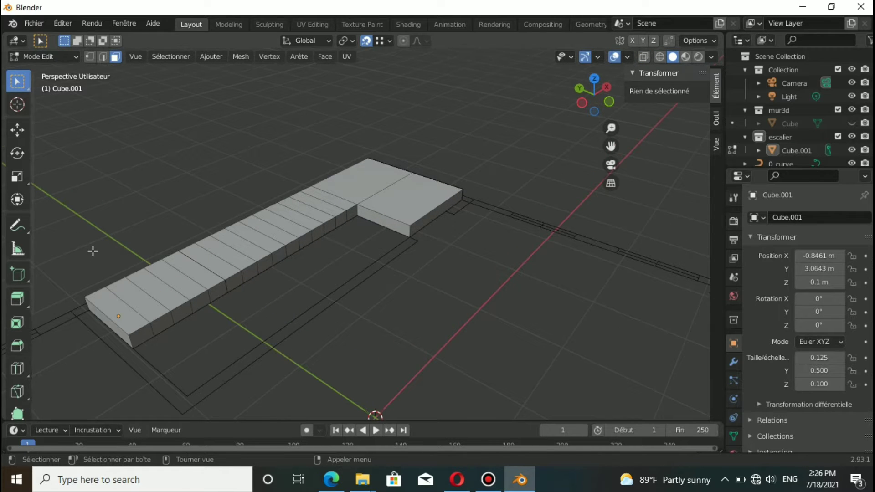
pyautogui.click(145, 302)
pyautogui.press('e')
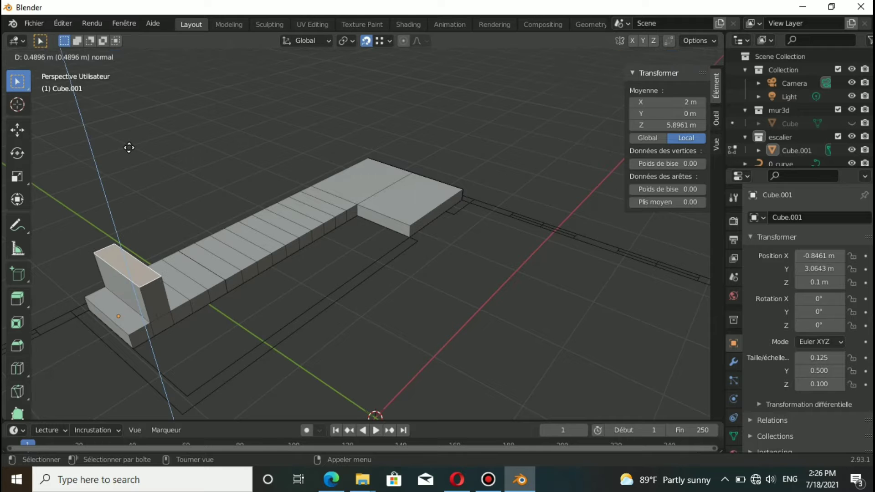
pyautogui.write('.2')
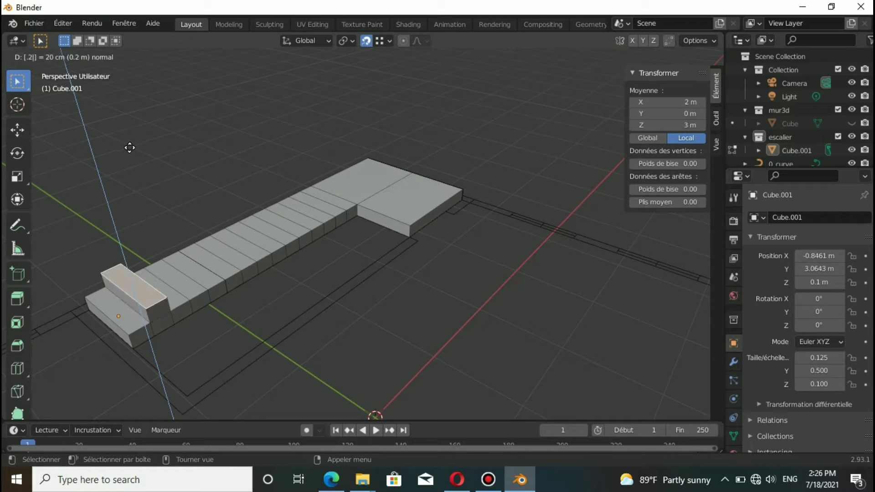
pyautogui.press('Return')
# Raise the following step faces by 0.12, 0.6 and 1.6 m.
pyautogui.click(175, 299)
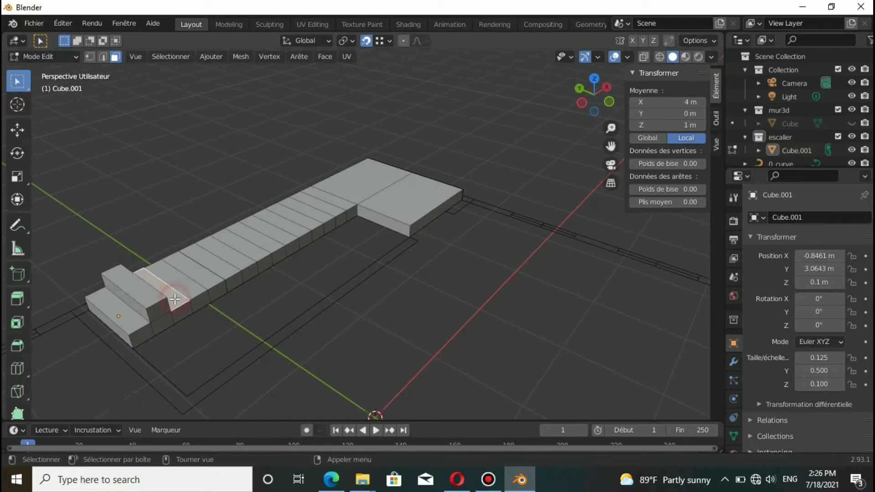
pyautogui.press('e')
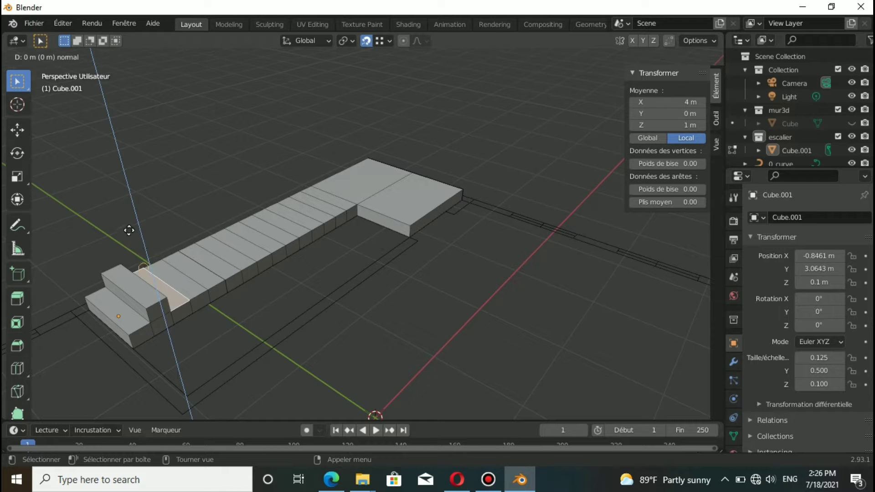
pyautogui.write('.1')
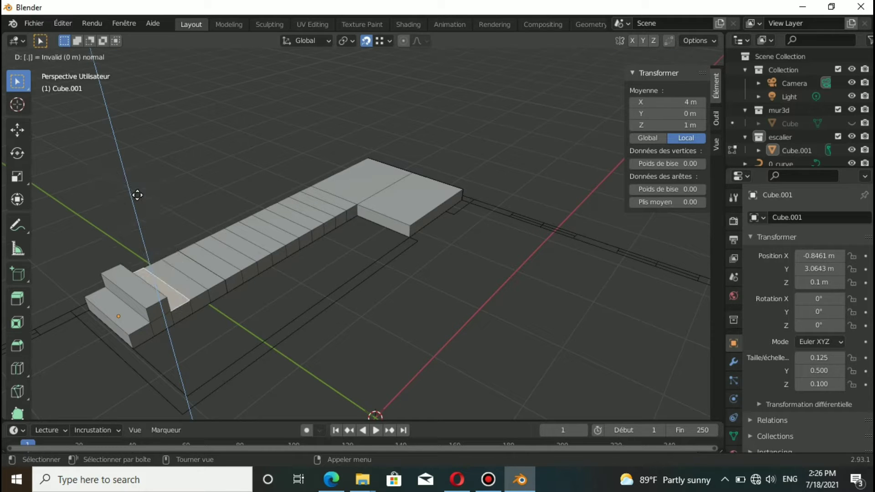
pyautogui.write('2')
pyautogui.press('Return')
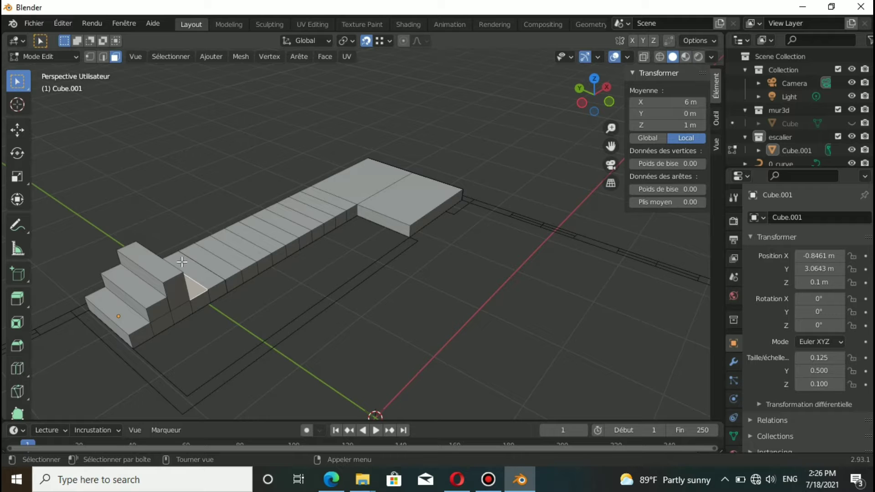
pyautogui.write('e')
pyautogui.write('.')
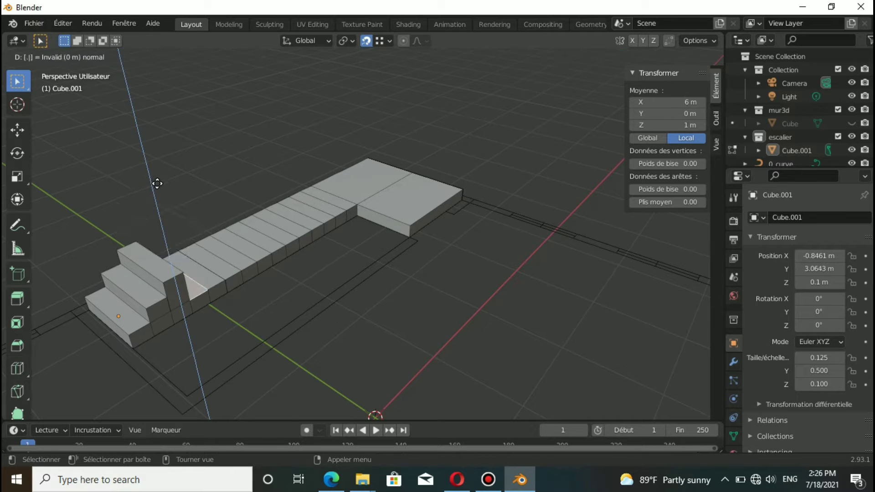
pyautogui.write('6')
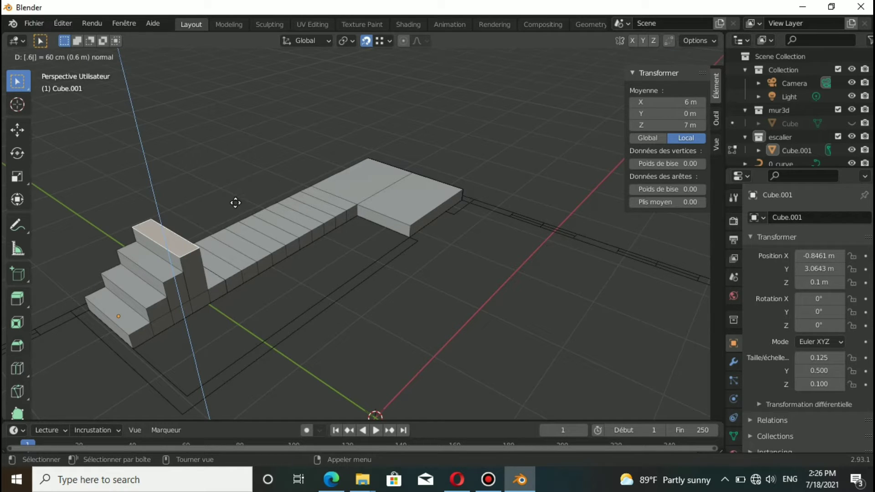
pyautogui.click(235, 203)
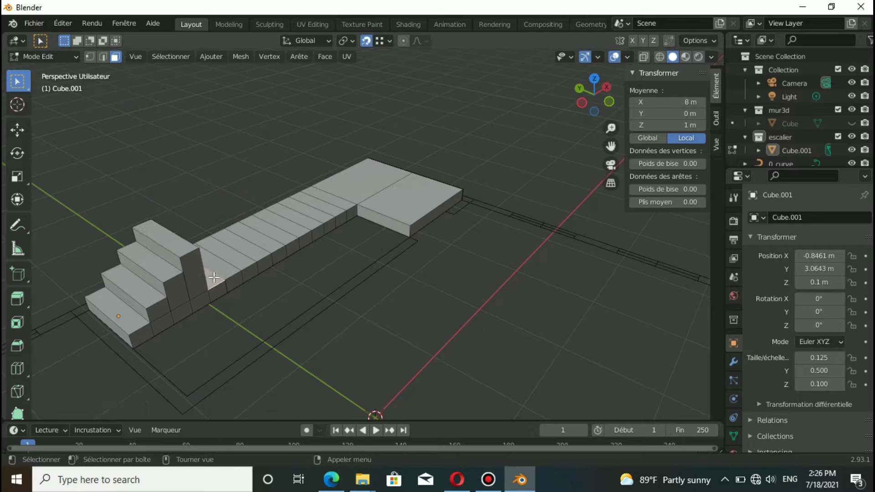
pyautogui.write('e1.6')
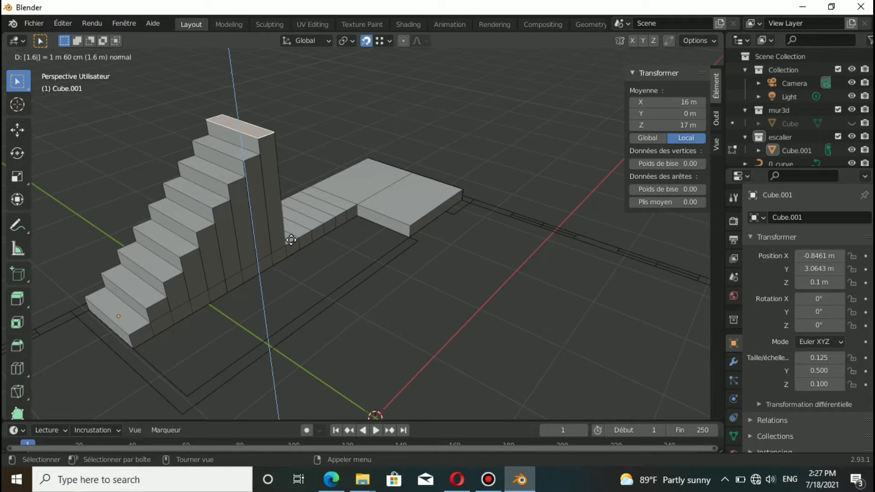
pyautogui.click(292, 240)
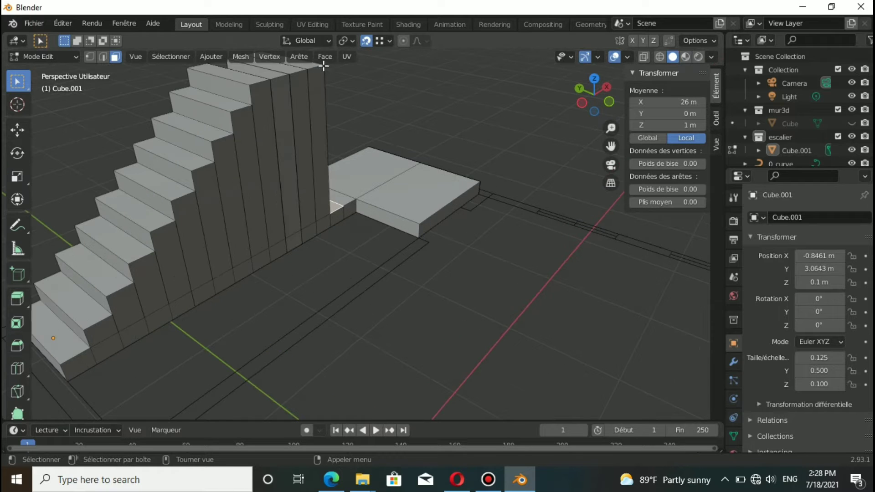
# Raise the top step higher and lift the low face beside the landing to the step tops.
pyautogui.press('e')
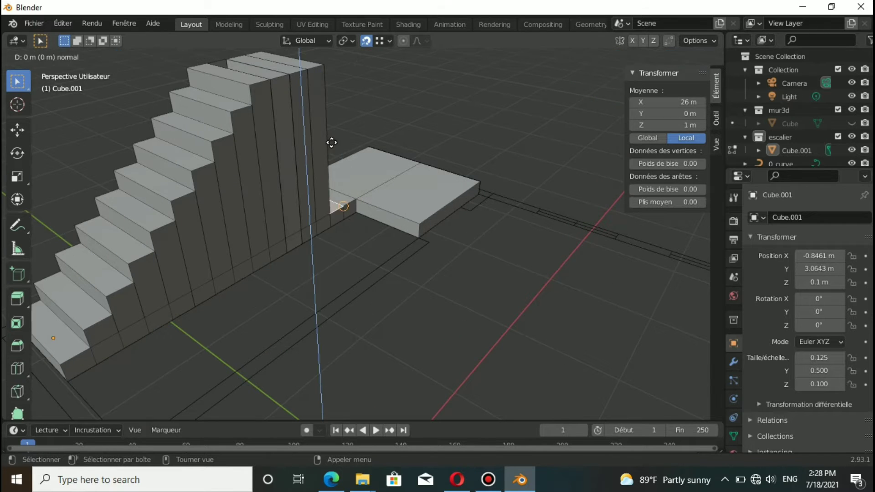
pyautogui.click(351, 216)
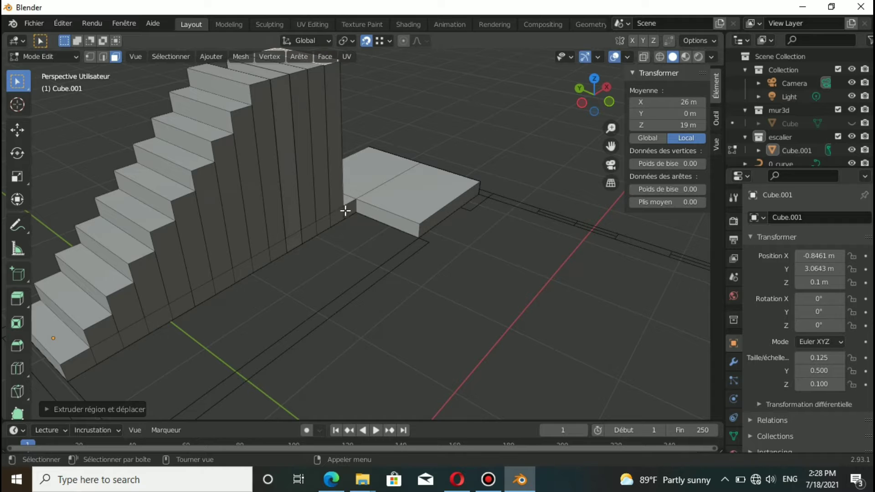
pyautogui.click(349, 201)
pyautogui.press('e')
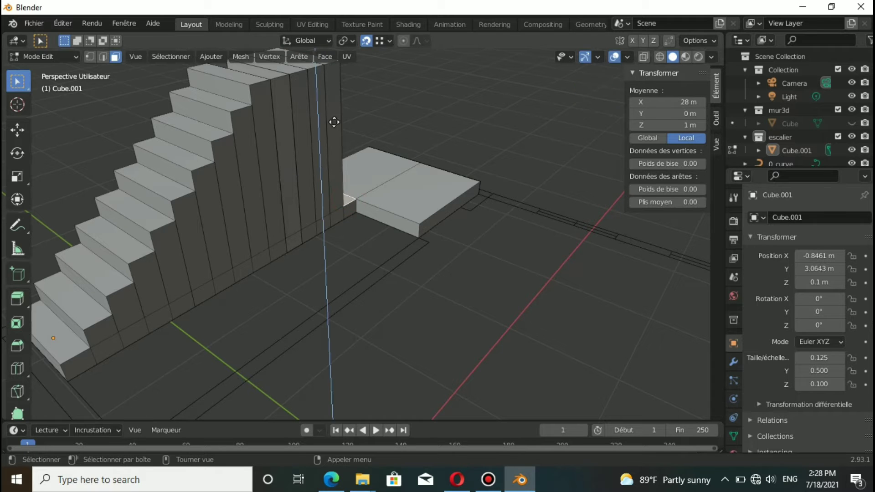
pyautogui.click(345, 57)
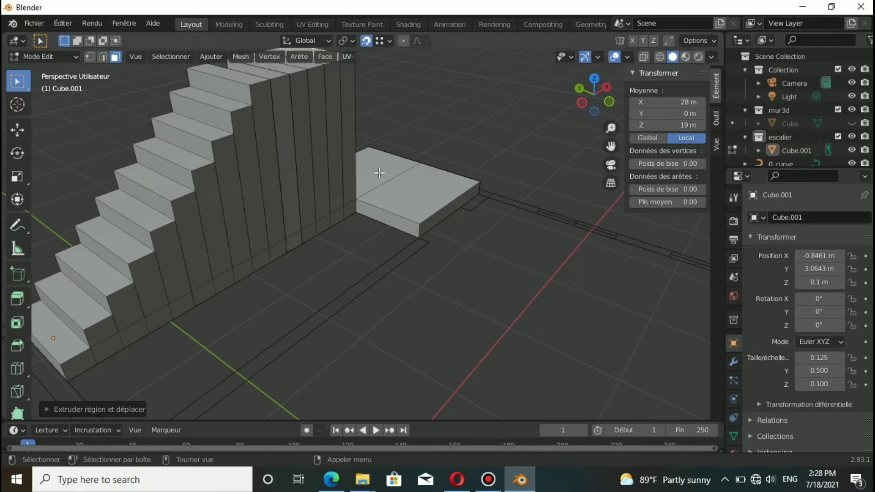
# Extrude the landing face up to top-step height and orbit around the staircase.
pyautogui.click(379, 173)
pyautogui.press('e')
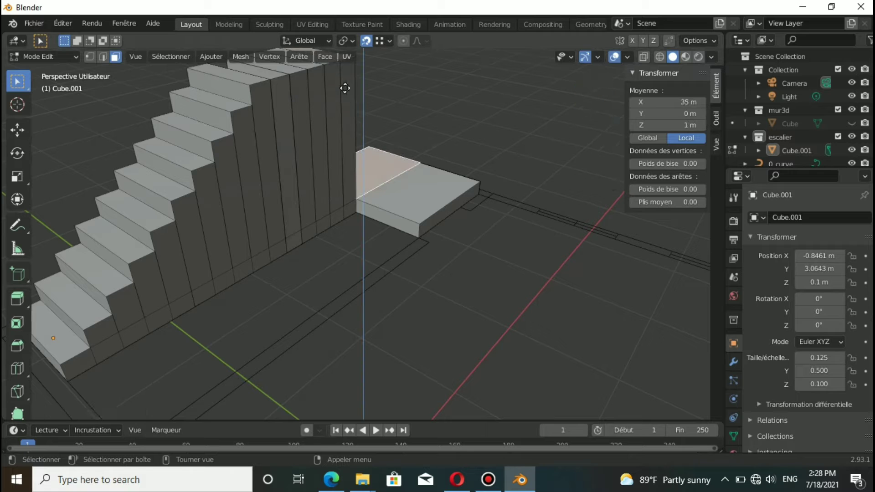
pyautogui.rightClick(353, 57)
pyautogui.click(402, 184)
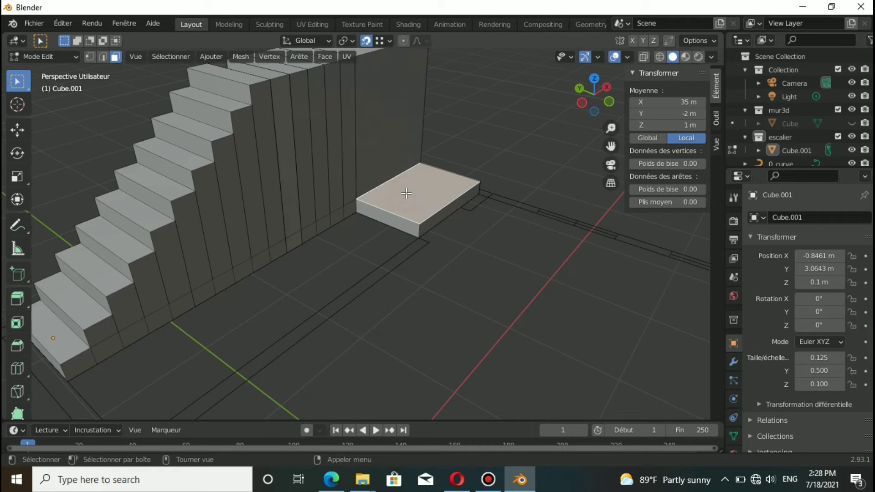
pyautogui.press('e')
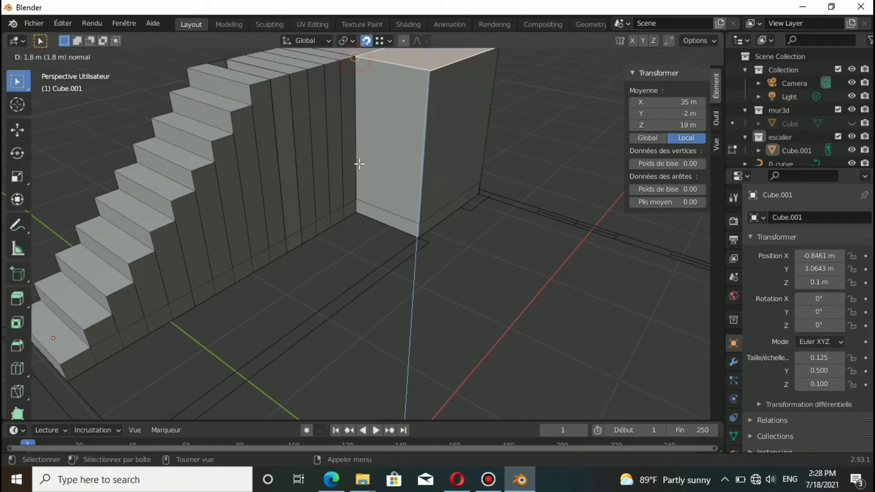
pyautogui.click(359, 164)
pyautogui.moveTo(359, 164); pyautogui.dragTo(362, 309, button='middle')
pyautogui.scroll(2, 293, 121)
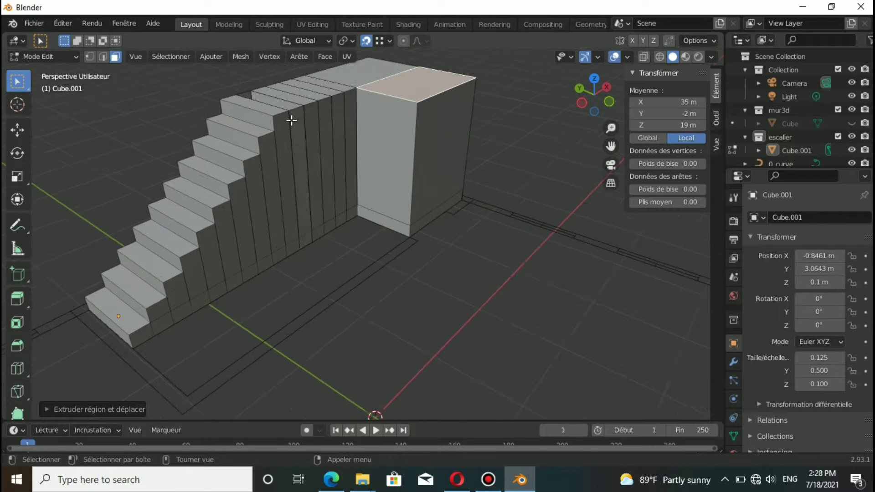
pyautogui.scroll(2, 296, 137)
pyautogui.scroll(-2, 308, 228)
pyautogui.moveTo(592, 105); pyautogui.dragTo(584, 146)
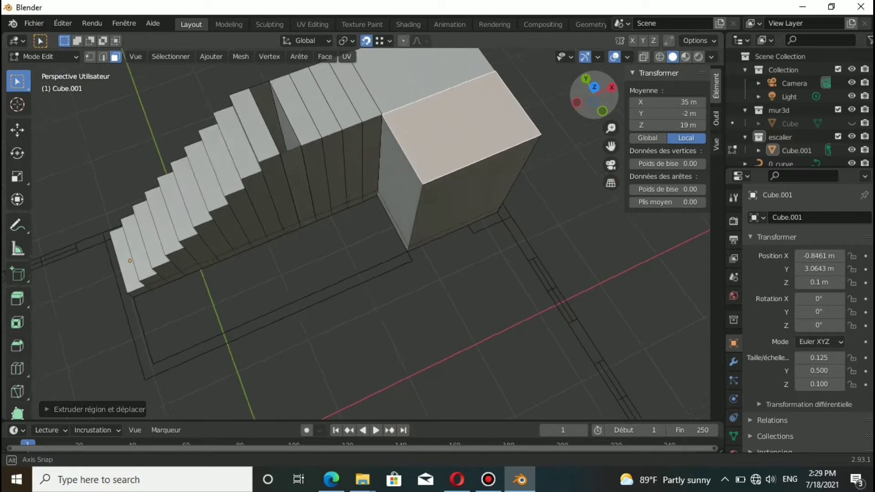
# Extrude the small sunken face between steps upward to fill the gap.
pyautogui.moveTo(594, 94)
pyautogui.mouseDown()
pyautogui.moveTo(611, 104)
pyautogui.moveTo(203, 247)
pyautogui.mouseUp()
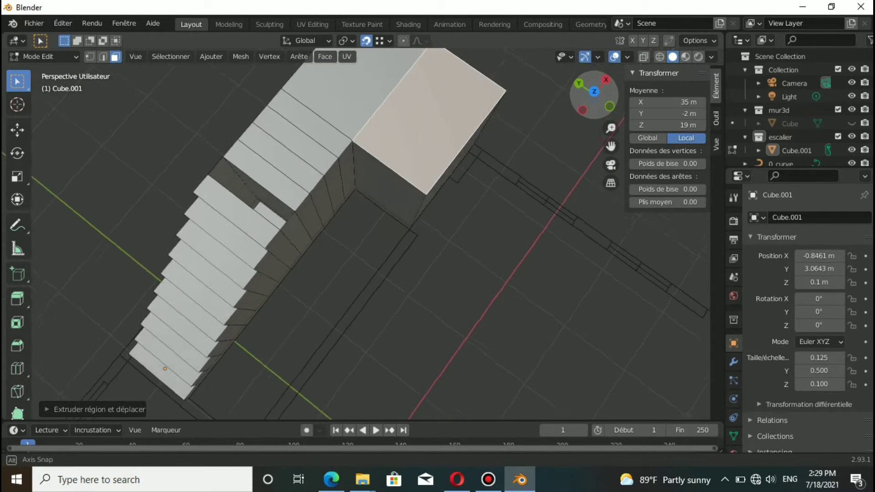
pyautogui.click(270, 224)
pyautogui.press('e')
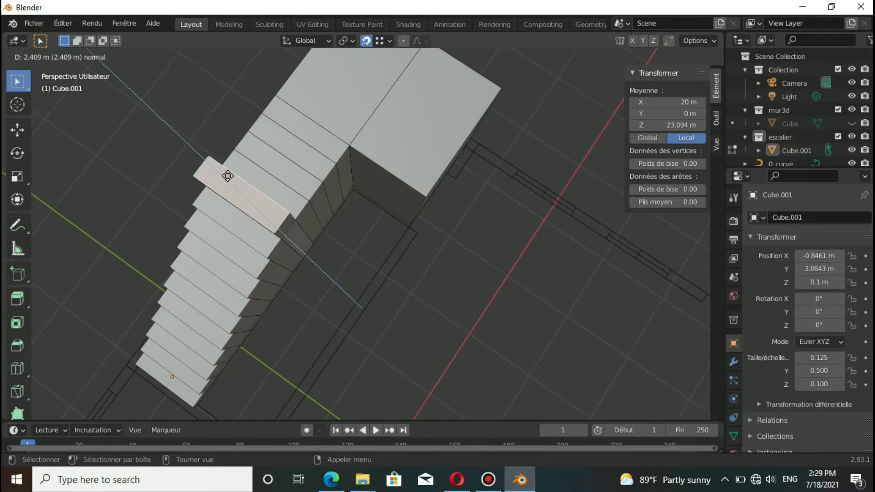
pyautogui.click(225, 174)
# Raise the top step face a further 0.2 m.
pyautogui.moveTo(595, 107); pyautogui.dragTo(524, 150)
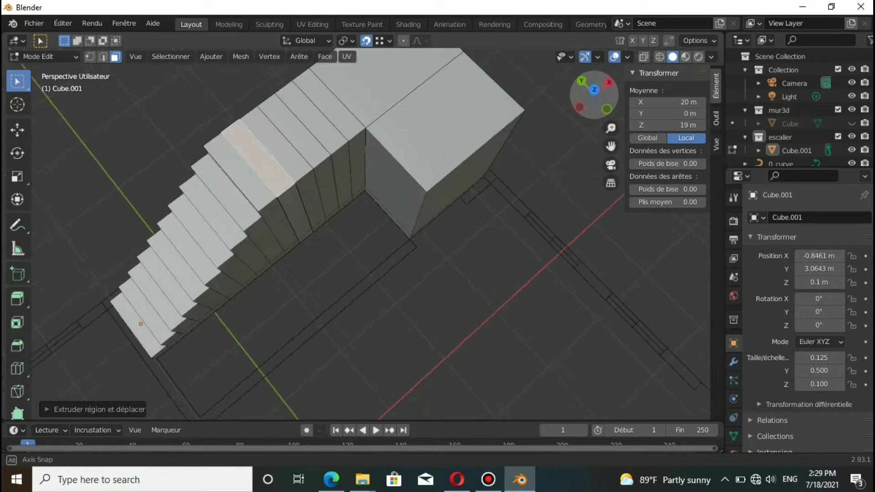
pyautogui.moveTo(595, 107); pyautogui.dragTo(405, 136)
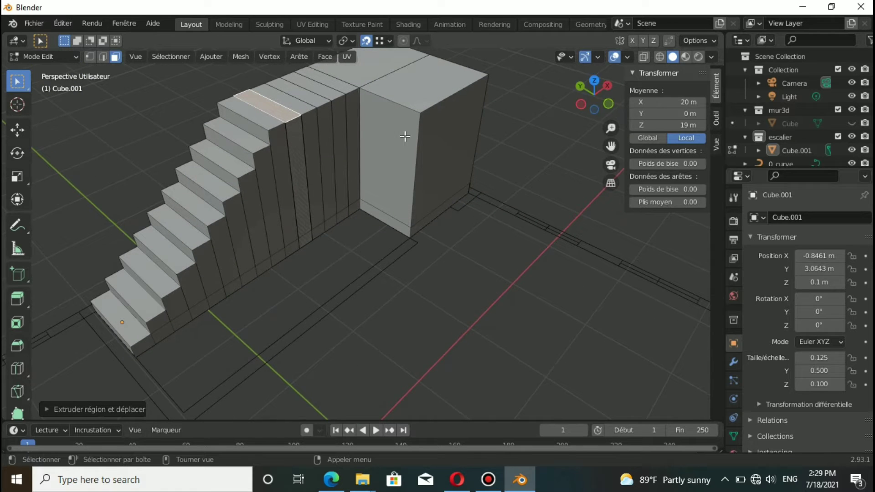
pyautogui.click(270, 107)
pyautogui.press('e')
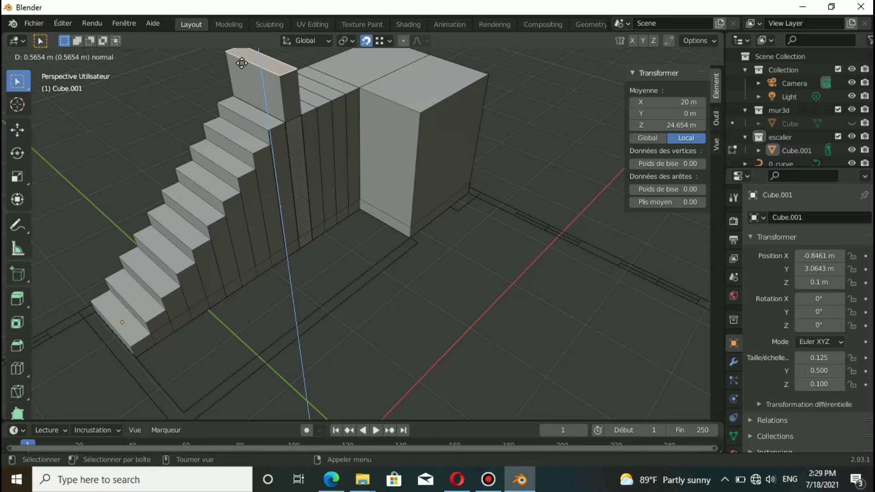
pyautogui.write('.2')
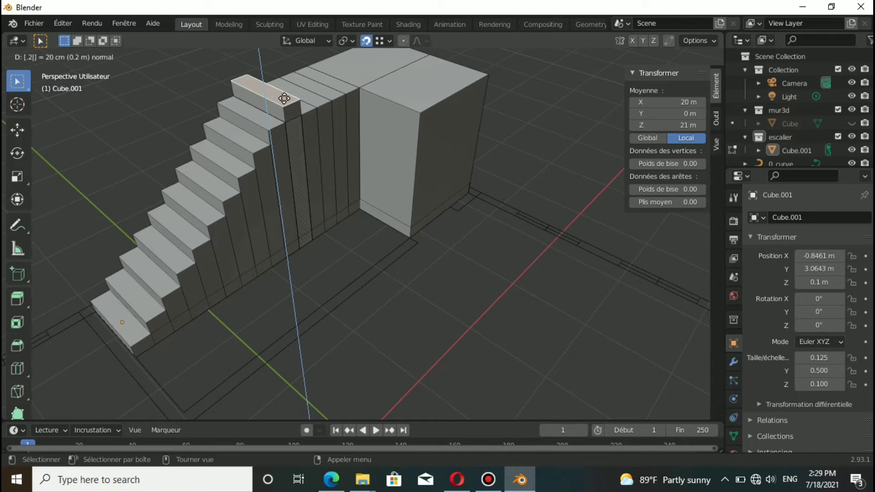
pyautogui.press('Return')
pyautogui.click(307, 107)
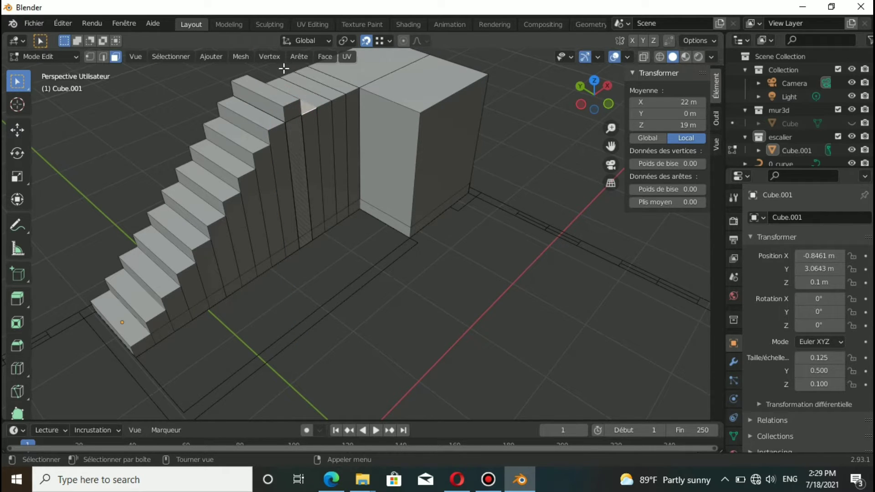
# Raise the highest step's top face, then extrude it again by 0.001.
pyautogui.scroll(-2, 312, 227)
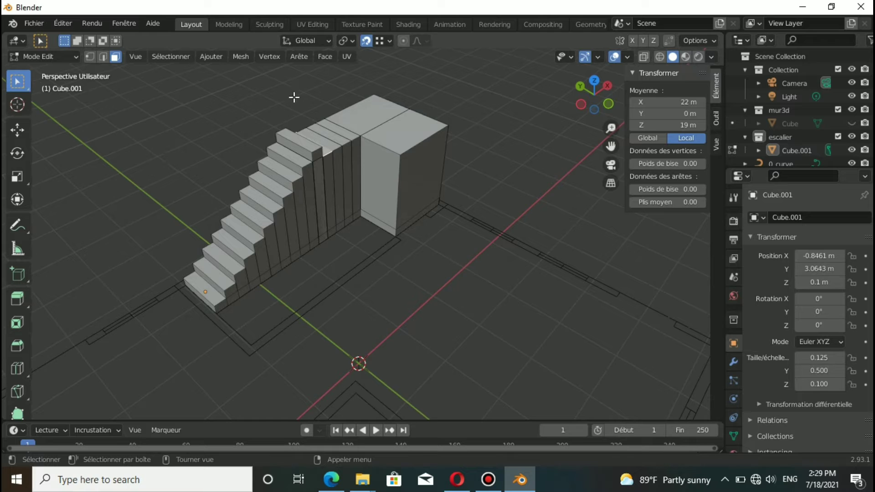
pyautogui.click(325, 150)
pyautogui.press('e')
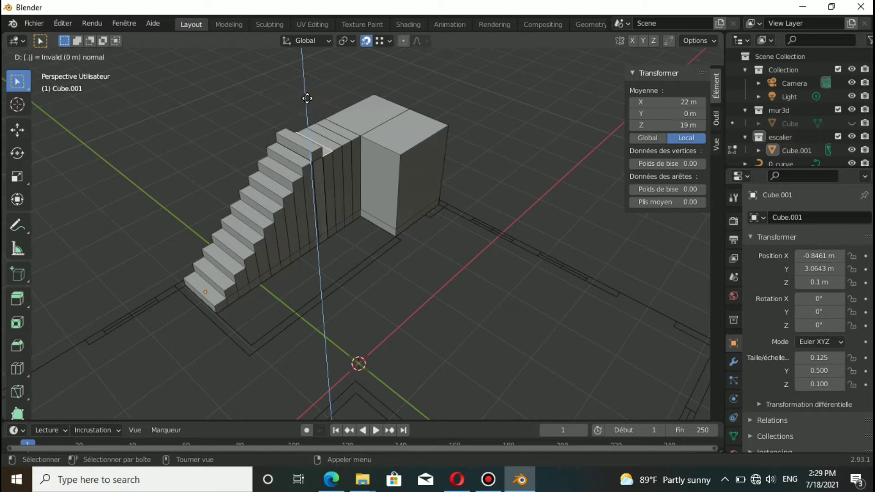
pyautogui.click(357, 99)
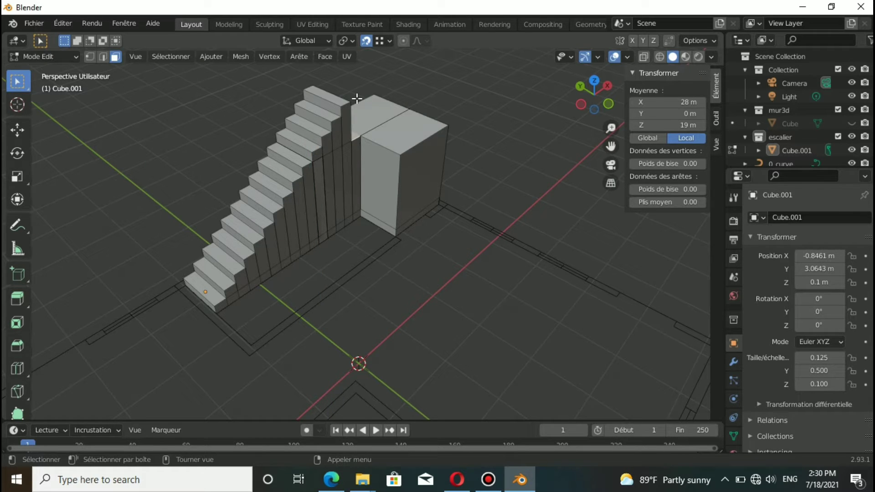
pyautogui.write('e.00')
pyautogui.write('1')
pyautogui.press('Return')
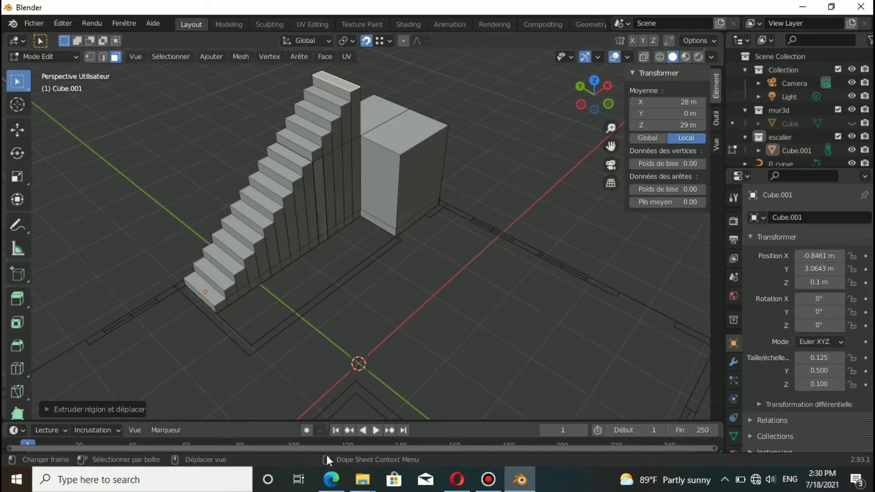
# Raise the tall and lower block top faces to stair height, then view the whole house.
pyautogui.click(385, 119)
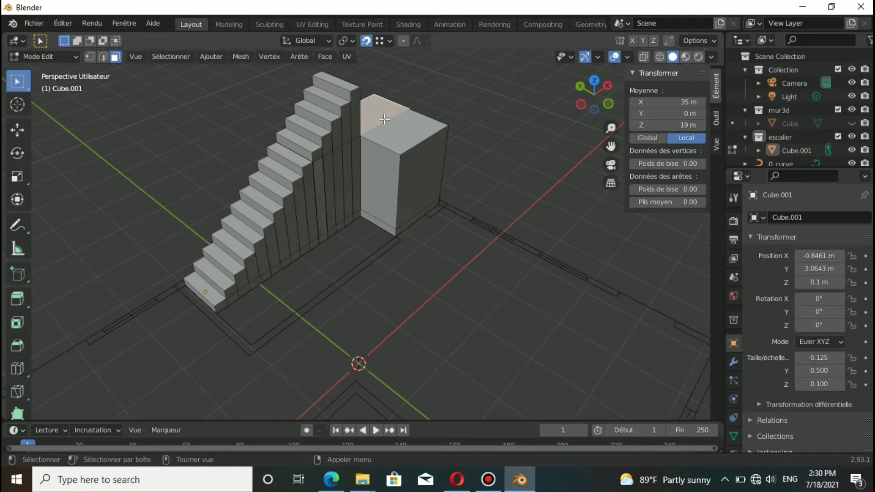
pyautogui.press('e')
pyautogui.click(357, 89)
pyautogui.click(400, 139)
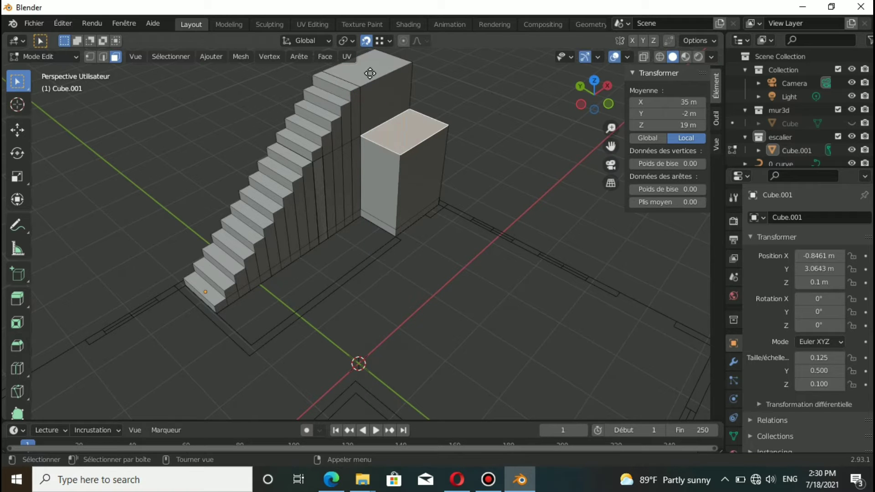
pyautogui.press('e')
pyautogui.click(365, 87)
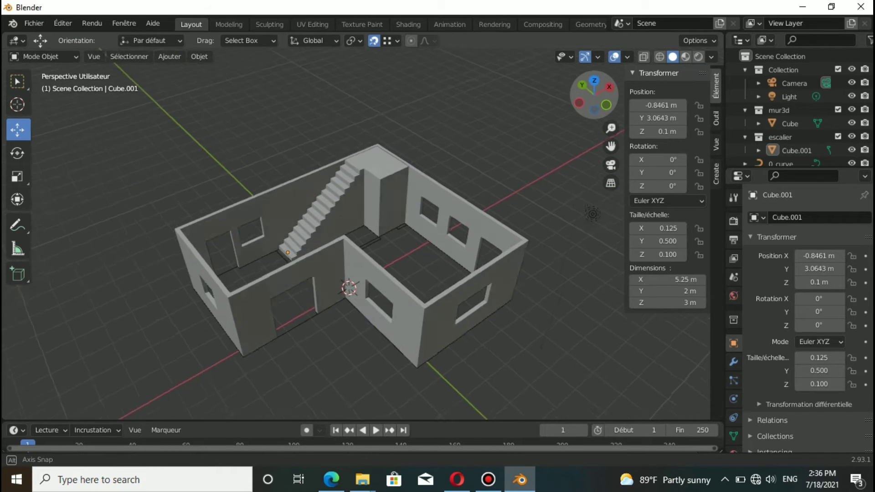
pyautogui.moveTo(593, 214)
pyautogui.mouseDown(button='middle')
pyautogui.moveTo(430, 310)
pyautogui.moveTo(639, 87)
pyautogui.mouseUp(button='middle')
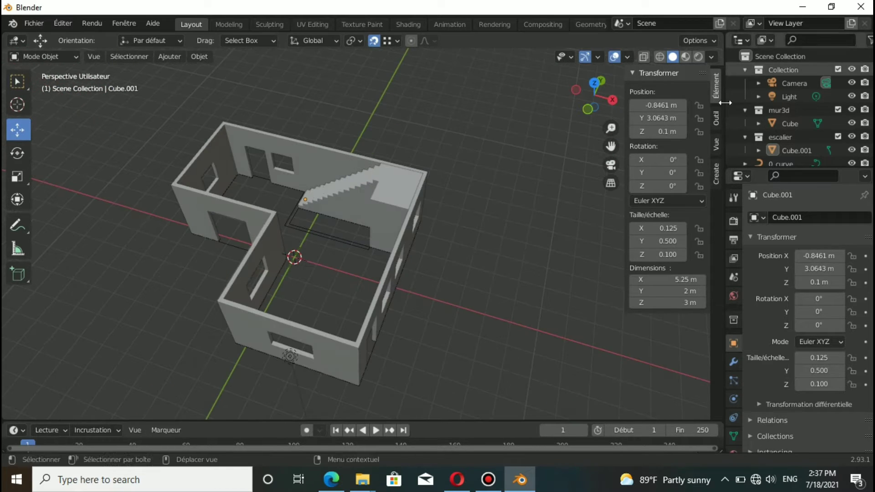
# Add a new mesh cube to the scene.
pyautogui.scroll(-2, 791, 69)
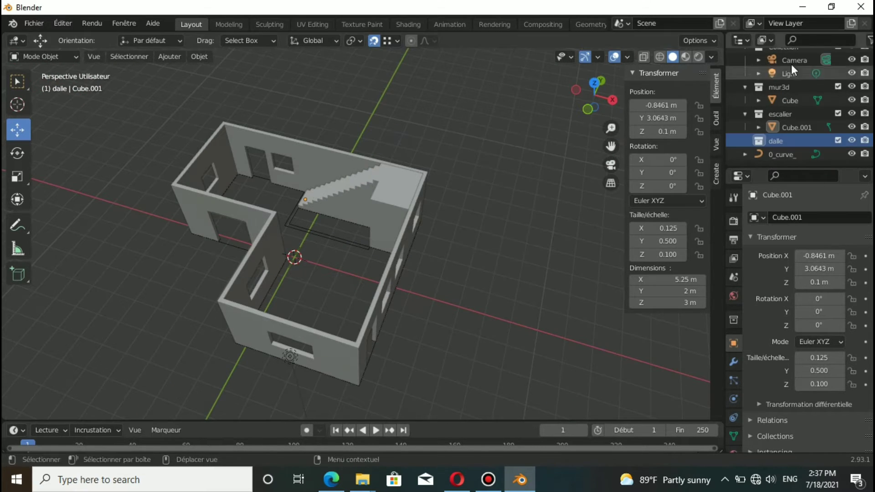
pyautogui.click(170, 57)
pyautogui.click(274, 86)
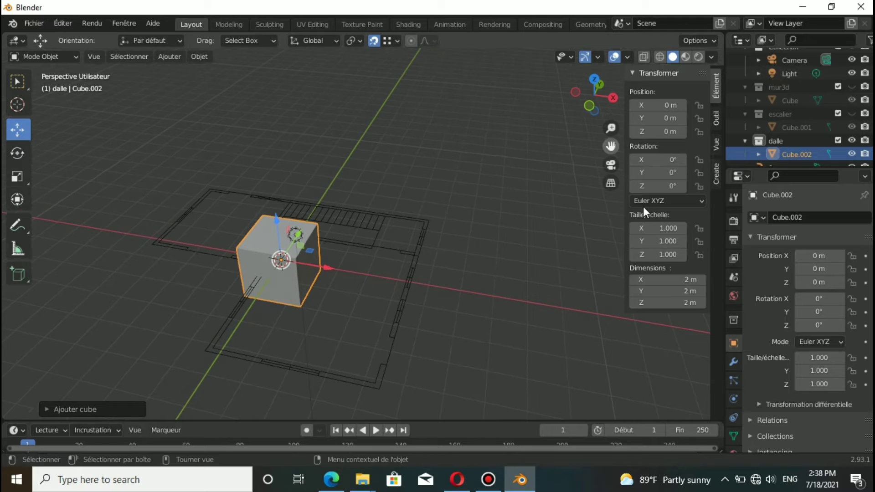
# Edit the cube's X, Y and Z dimensions toward a 2 m square, 0.02 m-thick plate.
pyautogui.click(682, 280)
pyautogui.press('BackSpace')
pyautogui.write('.15')
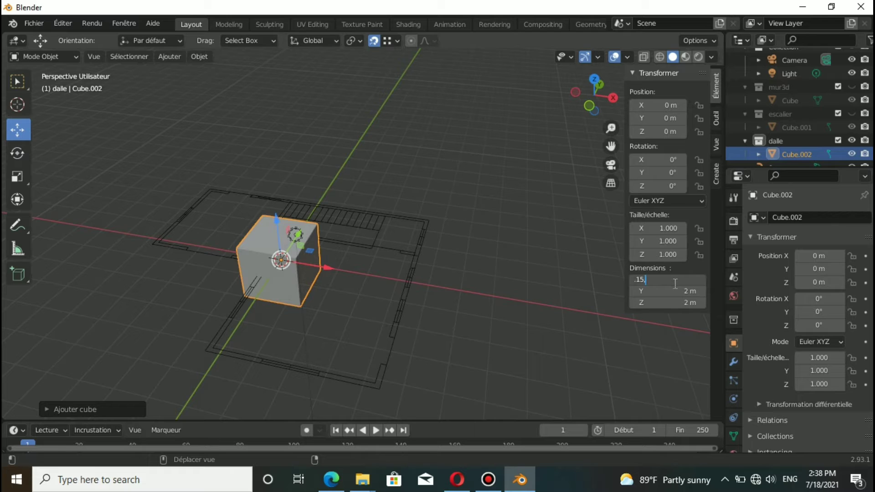
pyautogui.press('Return')
pyautogui.hotkey('ctrl', 'z')
pyautogui.hotkey('ctrl', 'v')
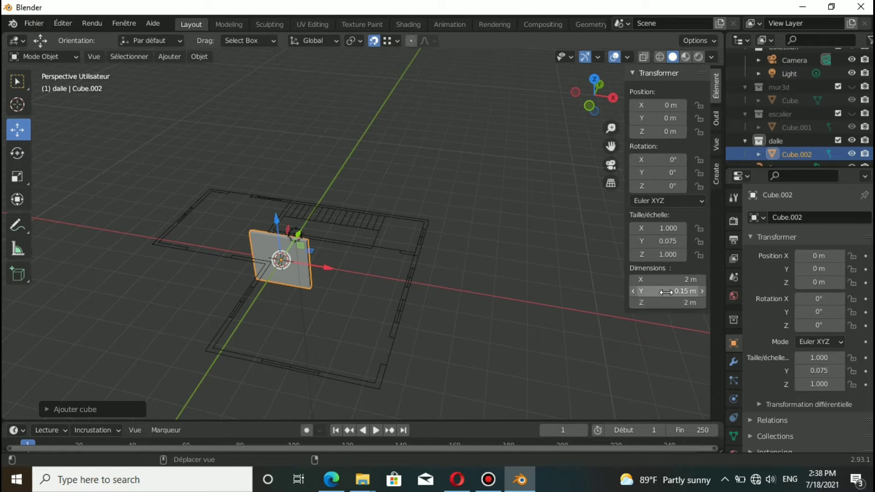
pyautogui.click(668, 292)
pyautogui.press('BackSpace')
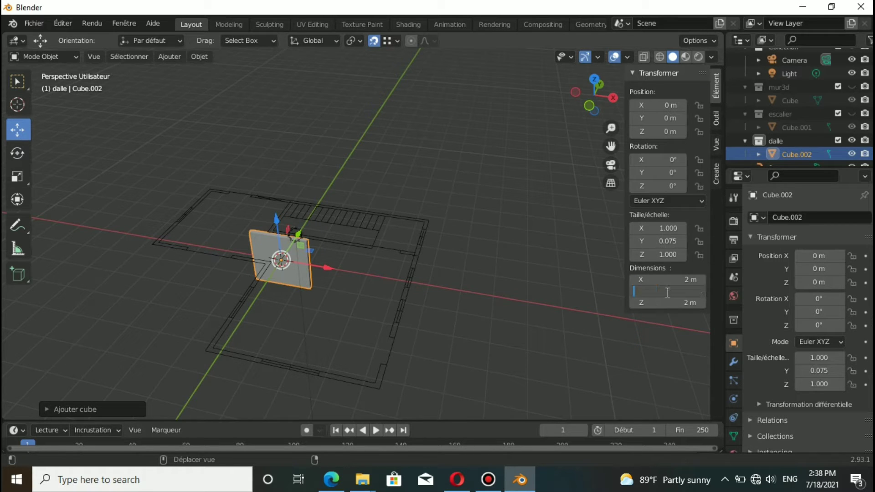
pyautogui.write('2')
pyautogui.press('Return')
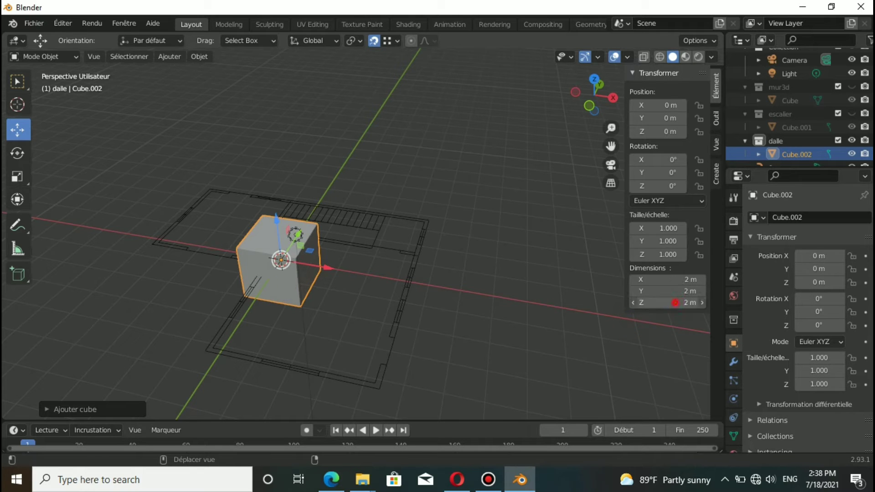
pyautogui.click(677, 303)
pyautogui.press('BackSpace')
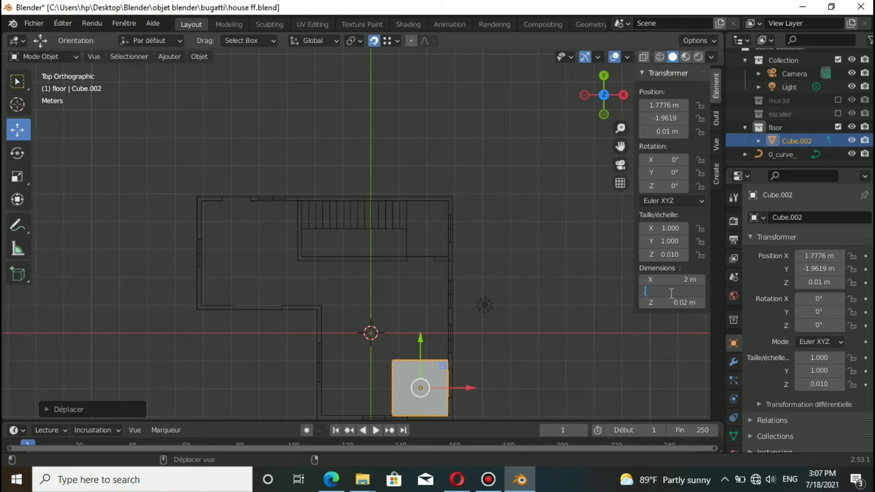
# Flatten the plate into a strip by setting its Y dimension to 0.15 m.
pyautogui.press('Return')
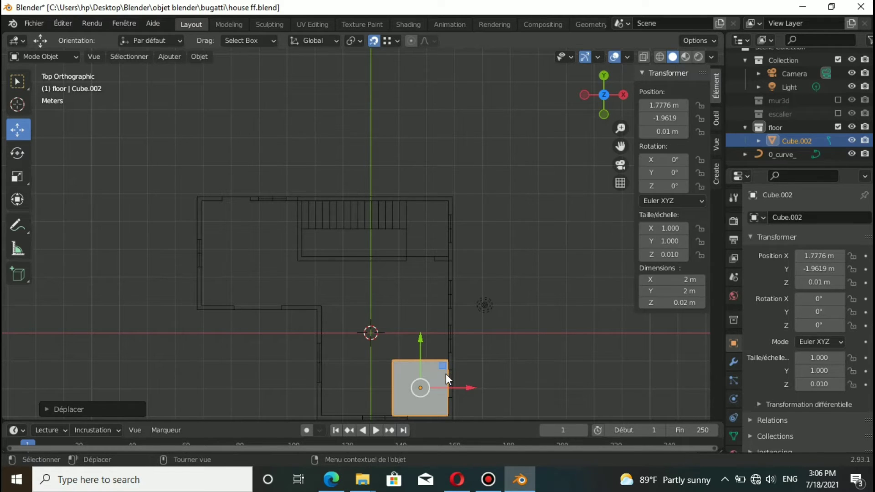
pyautogui.click(669, 296)
pyautogui.write('1')
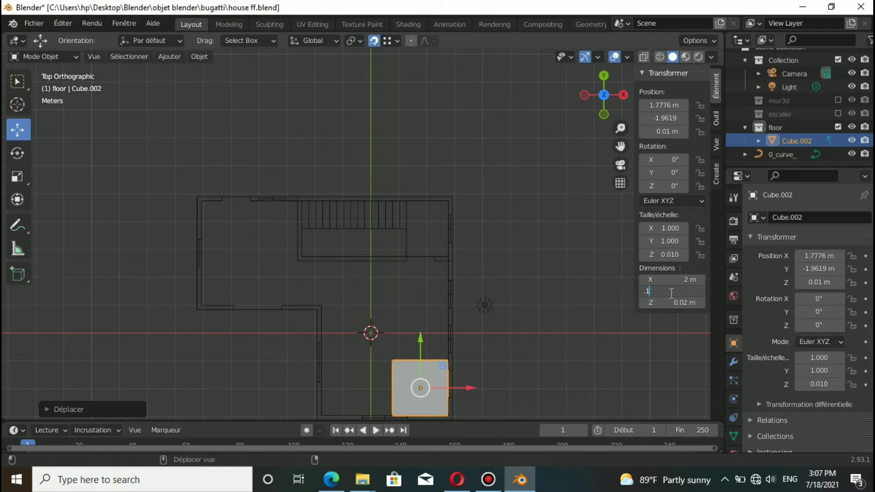
pyautogui.press('Return')
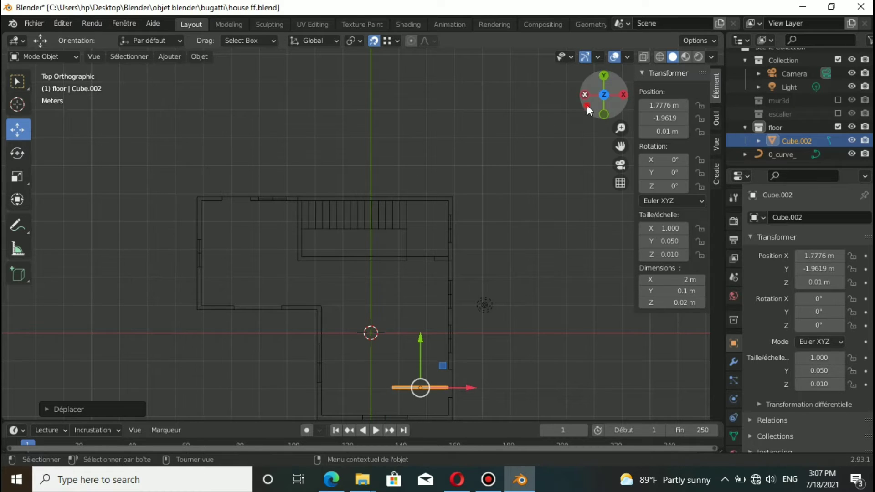
# In Top view, place the strip along the plan's bottom wall and enter Edit Mode.
pyautogui.moveTo(586, 105); pyautogui.dragTo(573, 120)
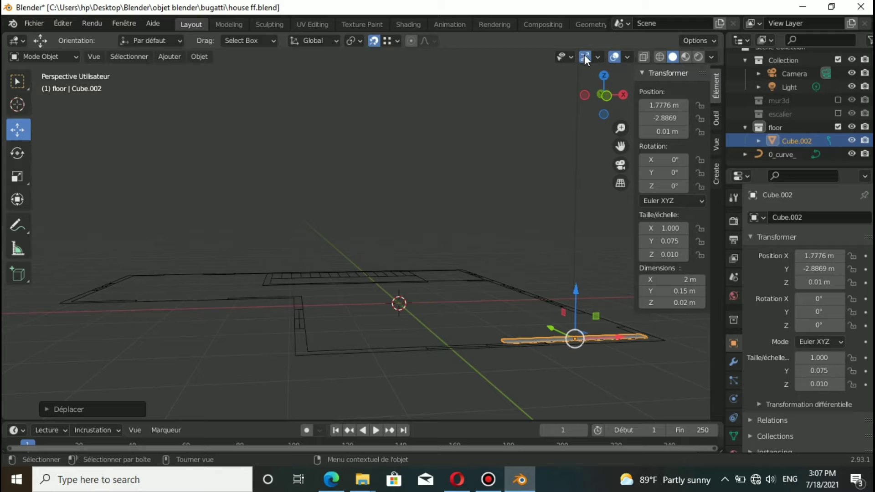
pyautogui.click(606, 76)
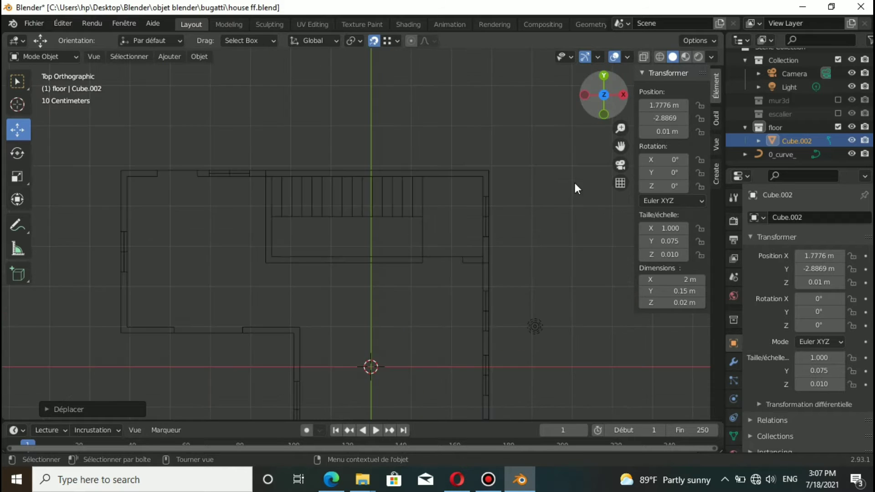
pyautogui.scroll(-2, 504, 332)
pyautogui.scroll(-2, 504, 332)
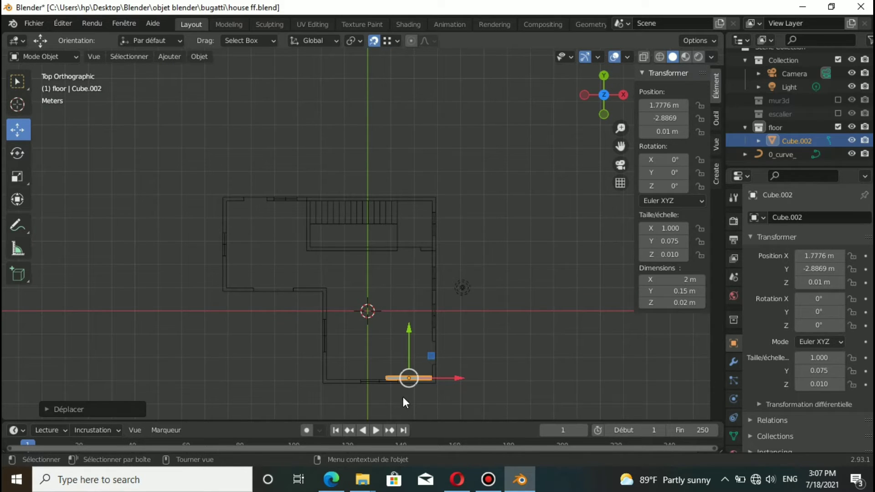
pyautogui.keyDown('shift'); pyautogui.moveTo(464, 390); pyautogui.dragTo(519, 225, button='middle'); pyautogui.keyUp('shift')
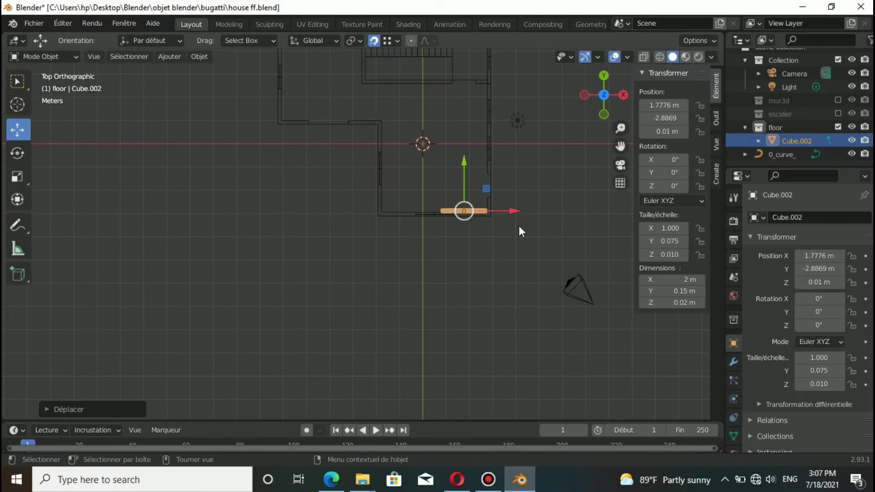
pyautogui.scroll(1, 502, 214)
pyautogui.scroll(2, 485, 200)
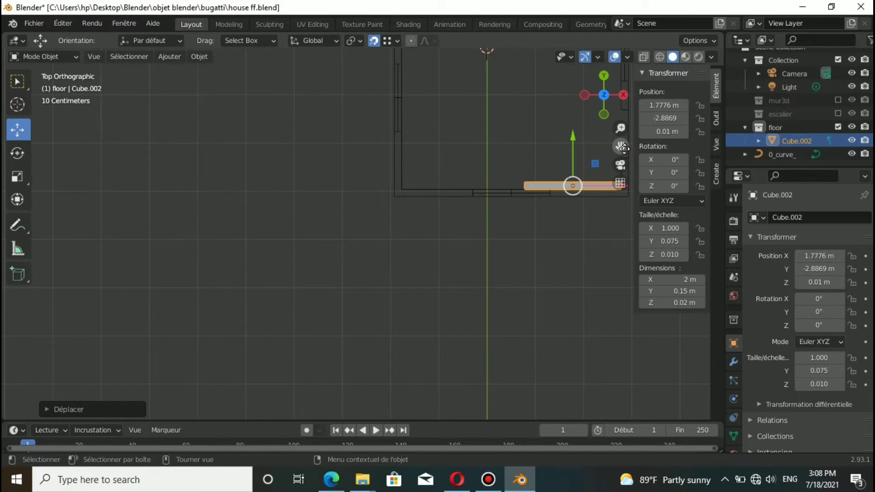
pyautogui.moveTo(623, 146)
pyautogui.mouseDown()
pyautogui.moveTo(518, 185)
pyautogui.moveTo(501, 212)
pyautogui.mouseUp()
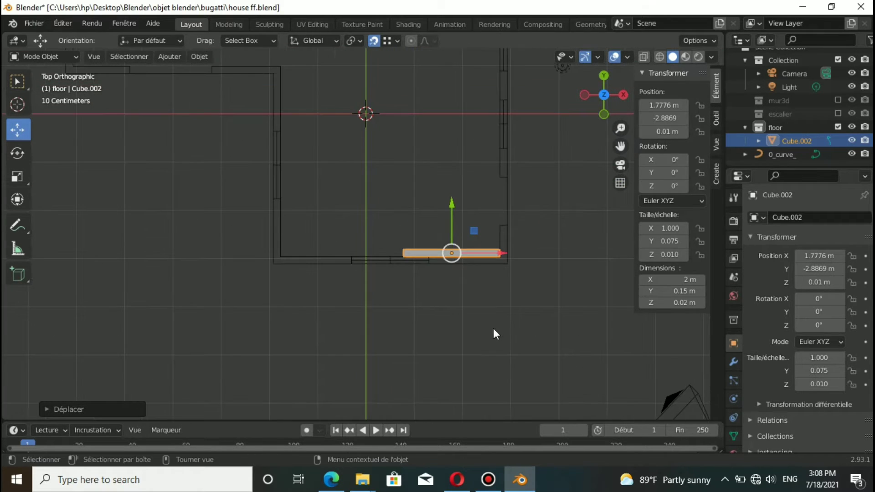
pyautogui.click(15, 55)
pyautogui.click(44, 81)
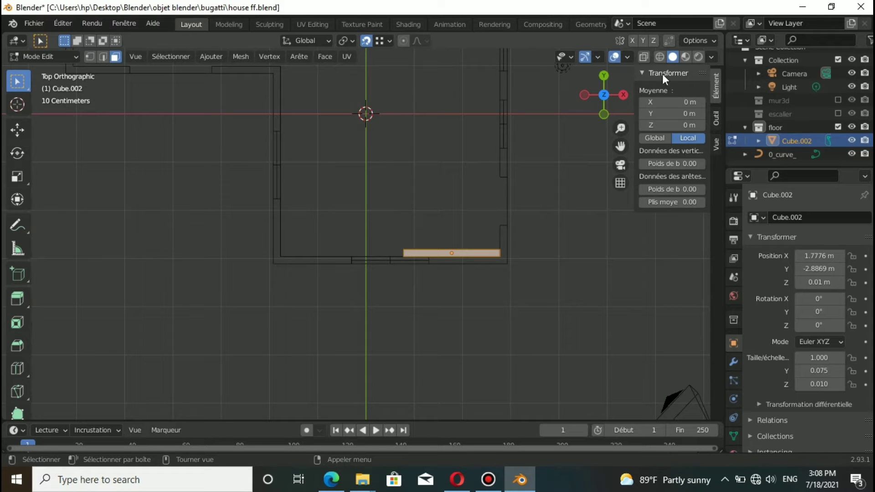
# In wireframe, extrude the strip's top edge upward across the plan in four increments.
pyautogui.click(660, 56)
pyautogui.moveTo(396, 235); pyautogui.dragTo(499, 250)
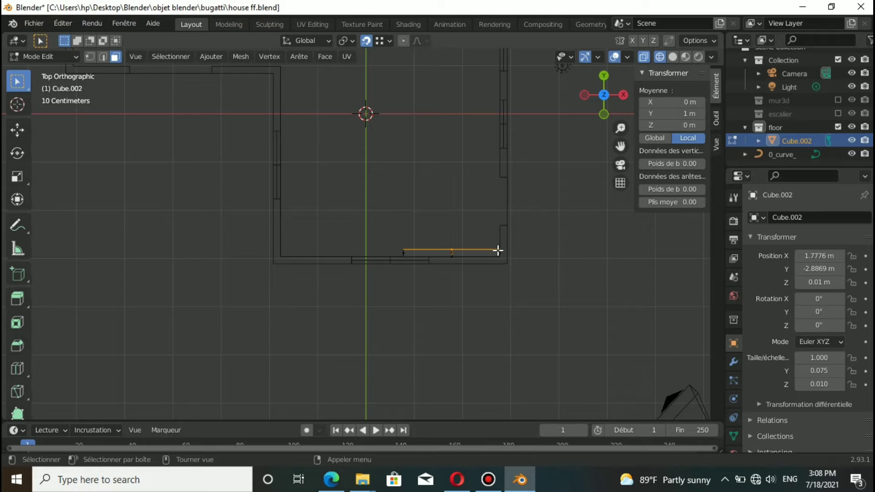
pyautogui.press('e')
pyautogui.click(496, 226)
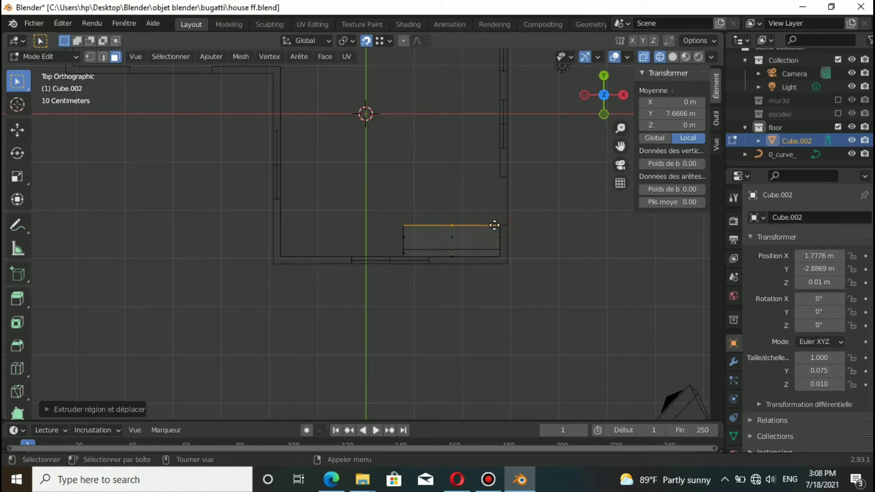
pyautogui.press('e')
pyautogui.click(496, 187)
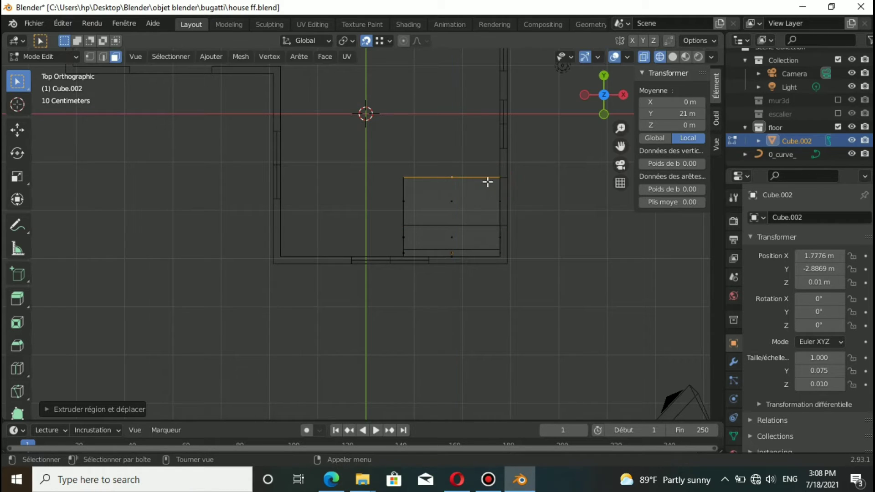
pyautogui.scroll(-1, 494, 210)
pyautogui.press('e')
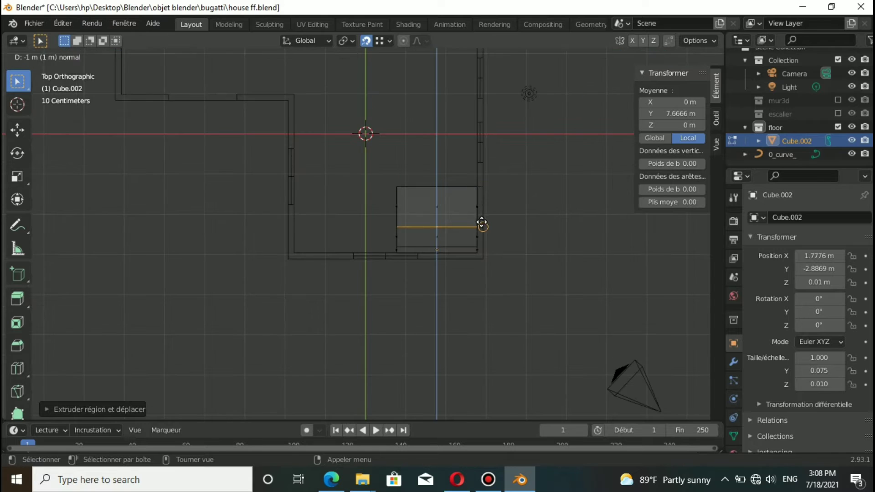
pyautogui.scroll(-2, 313, 136)
pyautogui.click(318, 136)
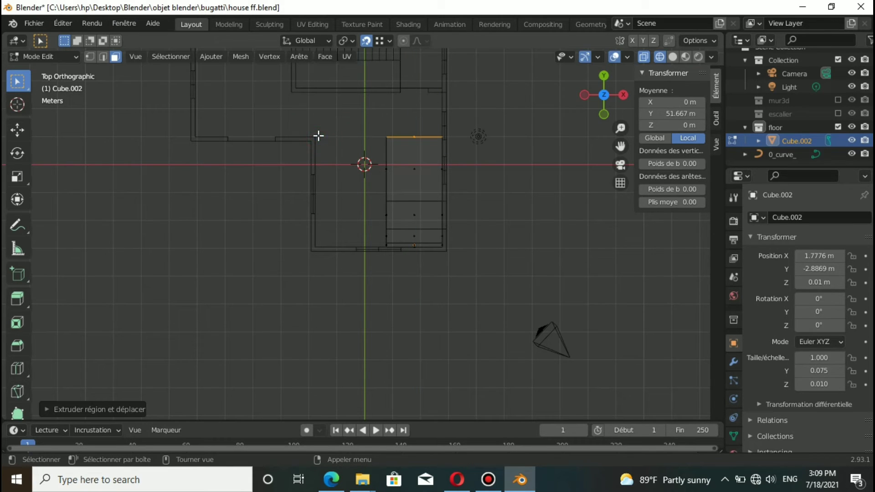
pyautogui.press('e')
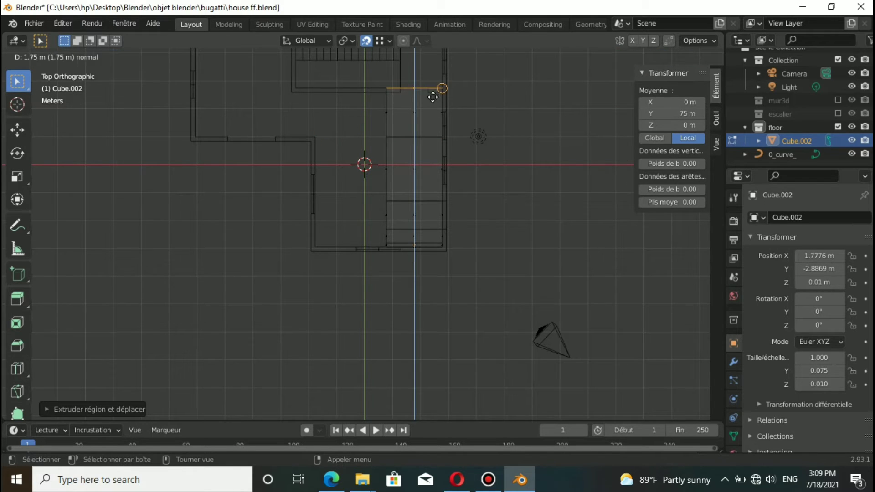
pyautogui.click(397, 93)
# Extrude the floor's left edge leftward wall by wall until it reaches the left outer wall.
pyautogui.click(387, 122)
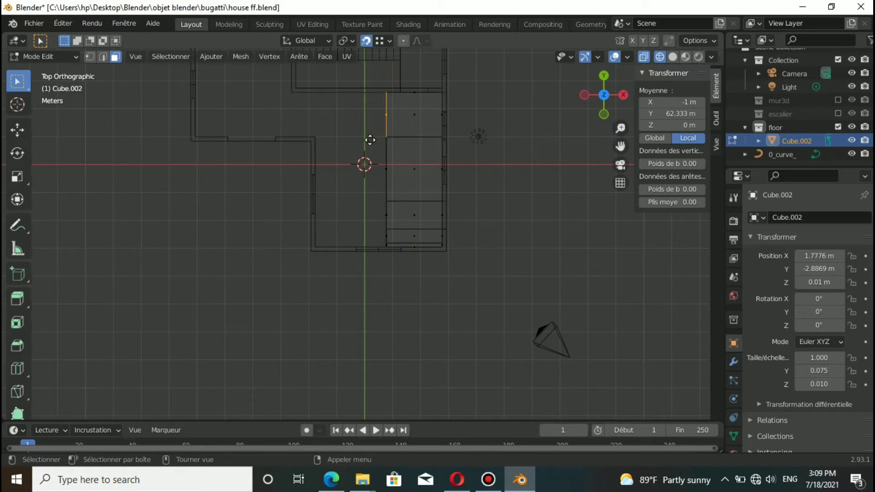
pyautogui.press('e')
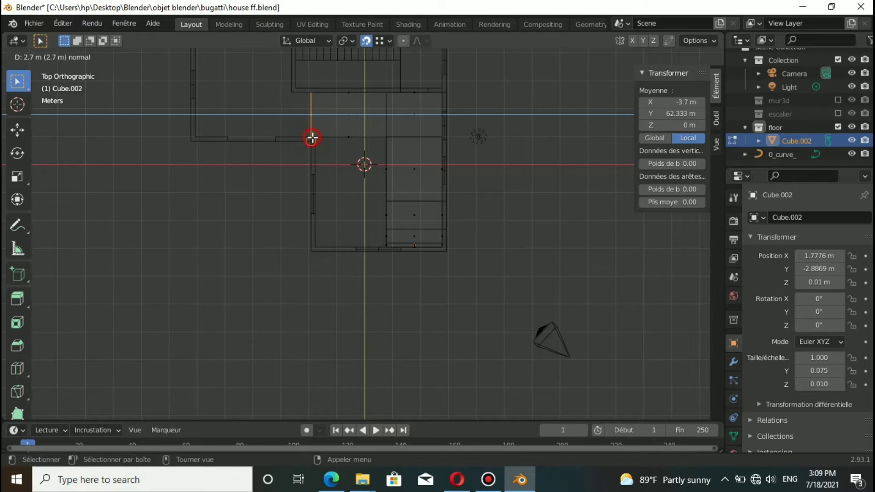
pyautogui.click(313, 137)
pyautogui.hotkey('ctrl', 'z')
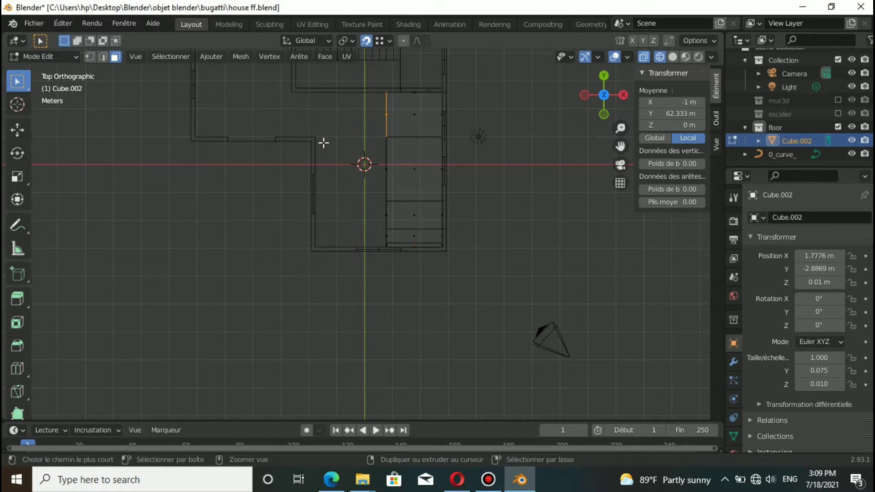
pyautogui.press('e')
pyautogui.click(314, 136)
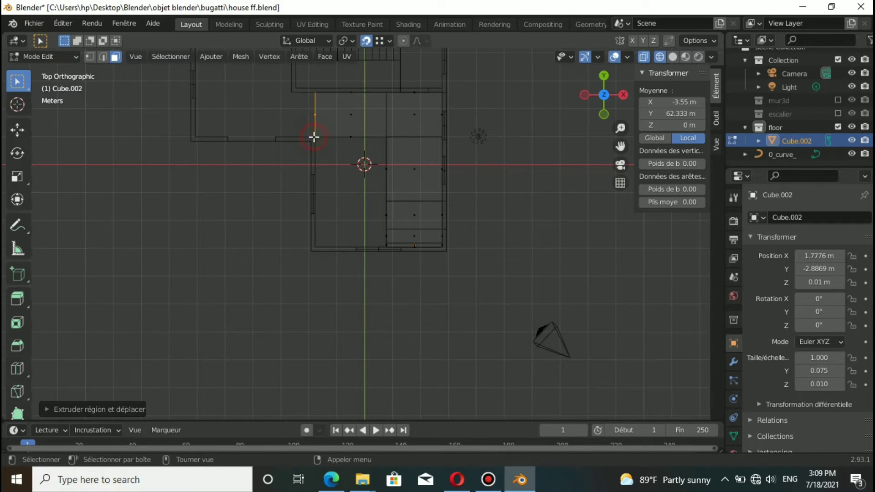
pyautogui.press('e')
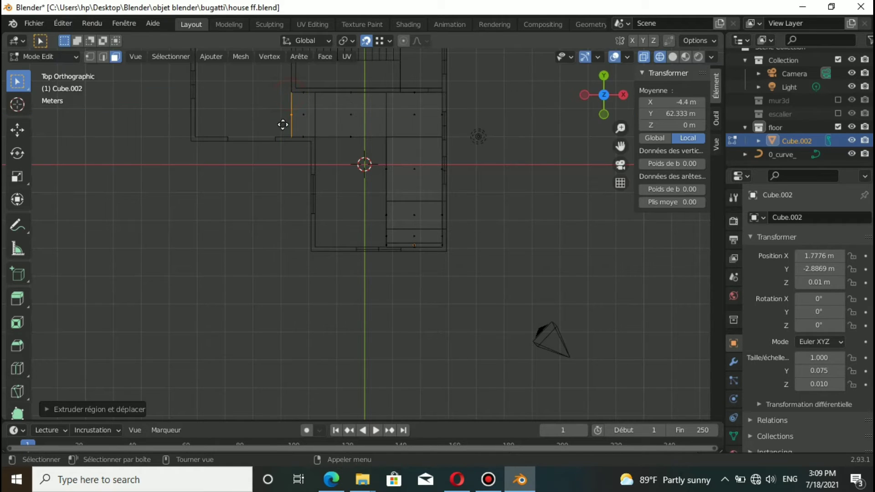
pyautogui.click(275, 135)
pyautogui.press('e')
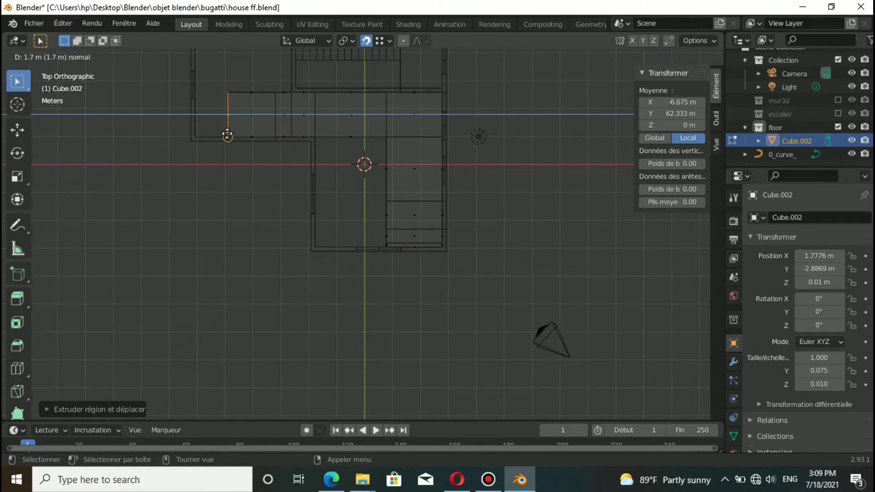
pyautogui.click(228, 135)
pyautogui.press('e')
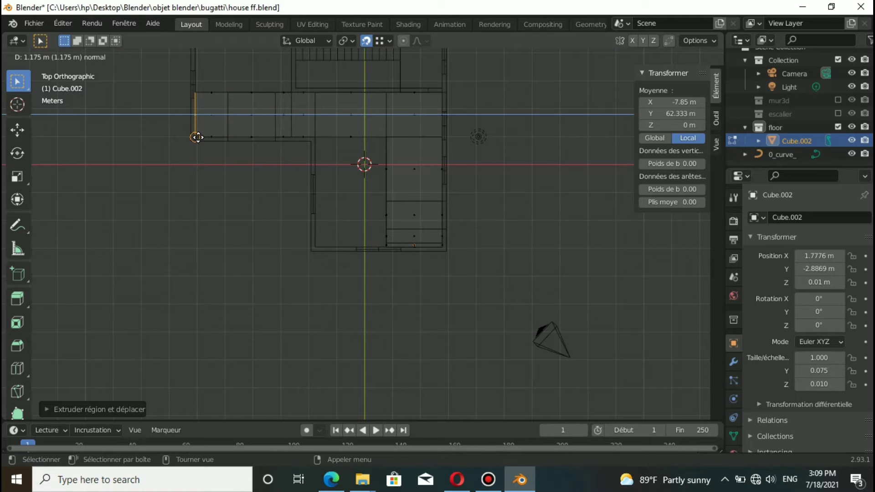
pyautogui.click(197, 137)
pyautogui.scroll(-2, 221, 252)
# Extrude the left wing's floor up to the top wall, then fill rightward.
pyautogui.scroll(-1, 290, 101)
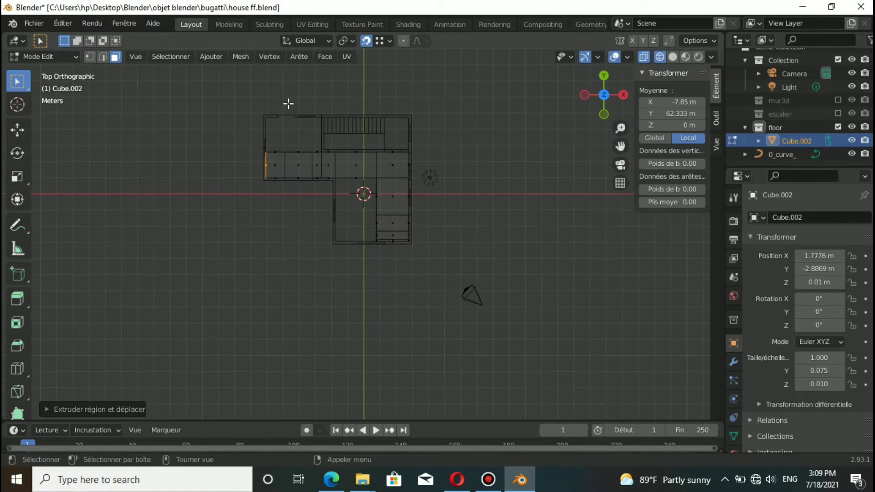
pyautogui.scroll(3, 324, 119)
pyautogui.scroll(3, 621, 146)
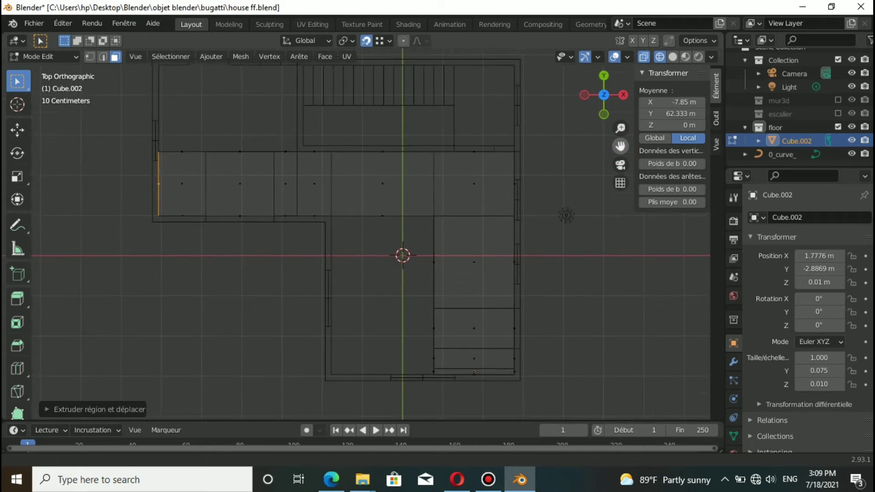
pyautogui.moveTo(621, 146); pyautogui.dragTo(622, 147)
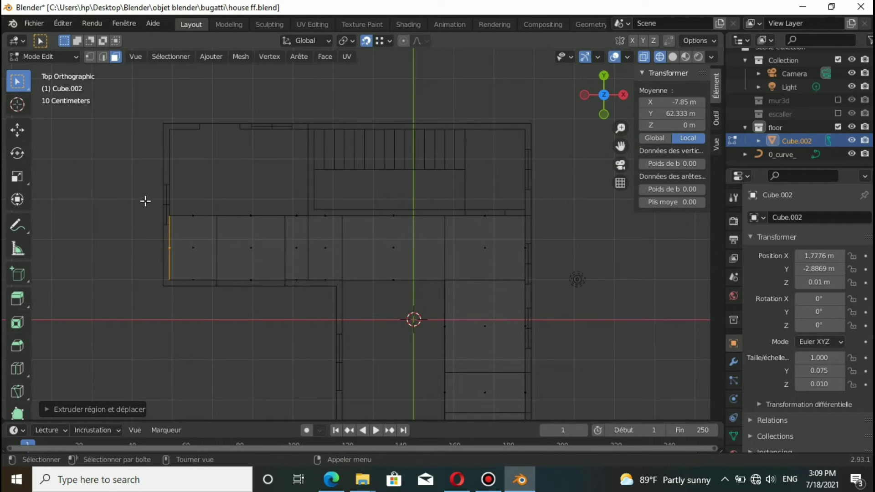
pyautogui.moveTo(146, 201); pyautogui.dragTo(228, 224)
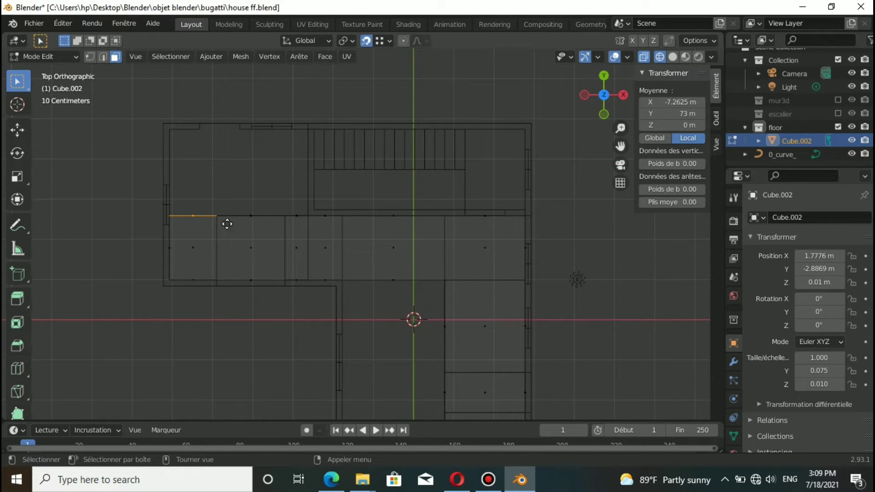
pyautogui.press('e')
pyautogui.click(200, 132)
pyautogui.moveTo(201, 113); pyautogui.dragTo(242, 214)
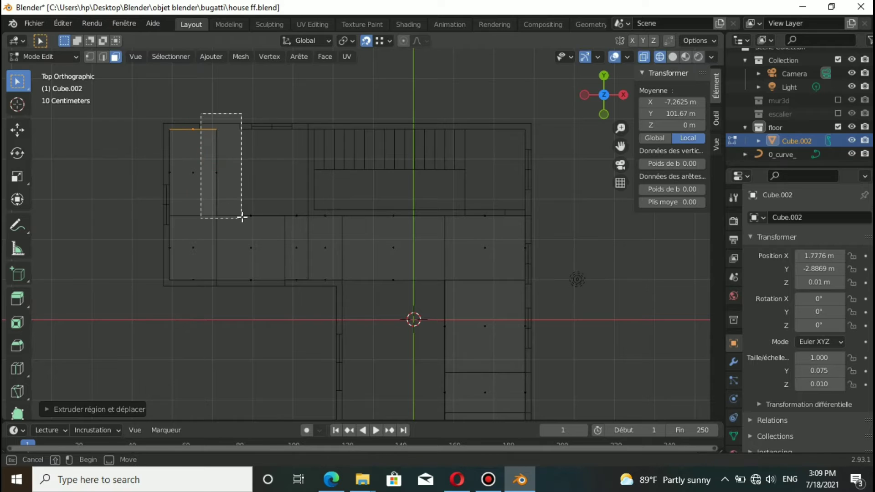
pyautogui.press('e')
pyautogui.click(309, 199)
# Extend the lower wing's floor left to the wall and down to the bottom wall.
pyautogui.scroll(-1, 364, 237)
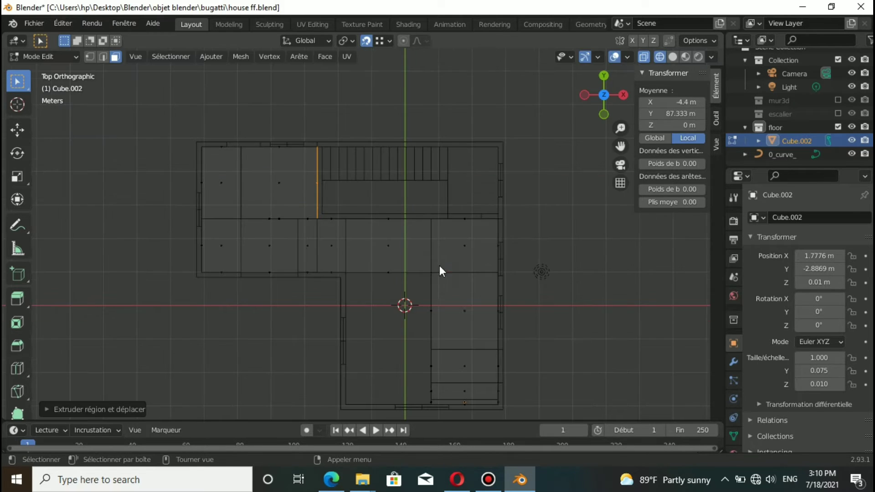
pyautogui.moveTo(439, 265); pyautogui.dragTo(412, 365)
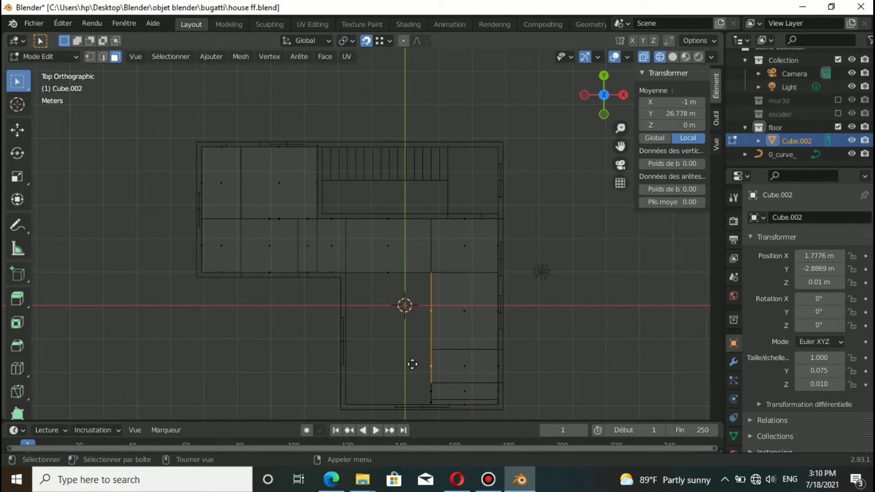
pyautogui.press('e')
pyautogui.click(347, 372)
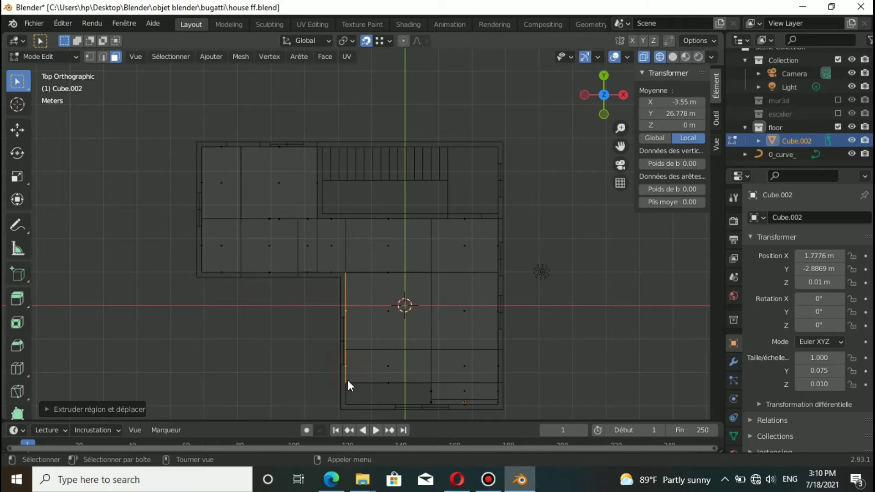
pyautogui.press('b')
pyautogui.moveTo(333, 377); pyautogui.dragTo(435, 400)
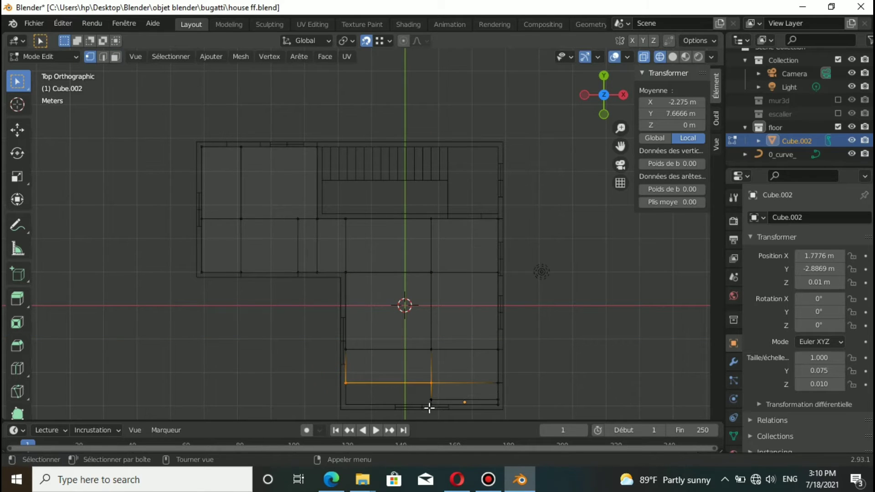
pyautogui.press('e')
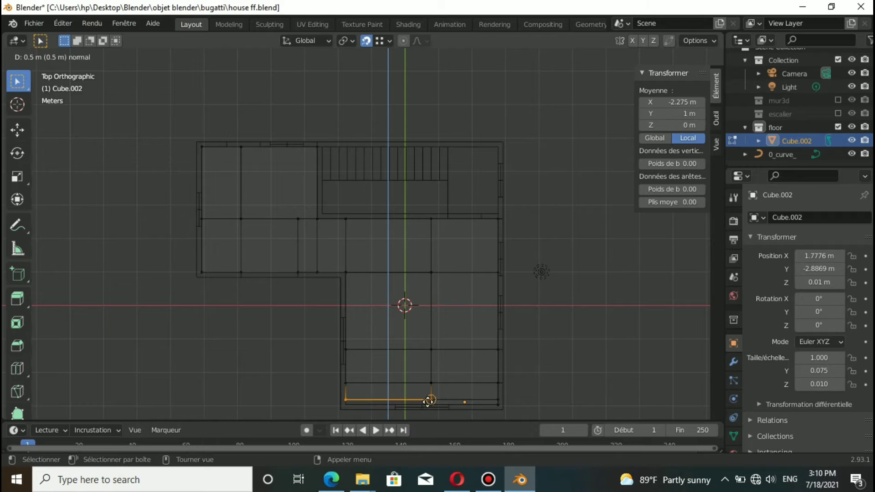
pyautogui.click(446, 342)
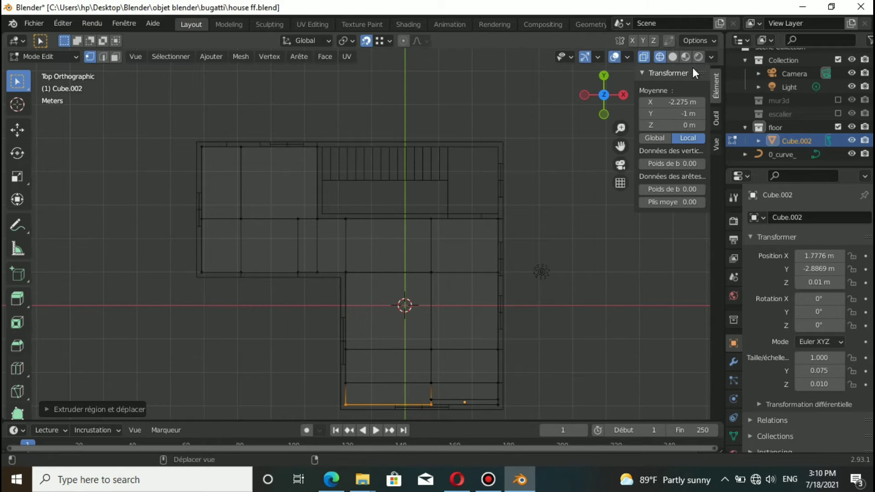
# Fill the gaps beside the stairwell on both sides, then check the floor in solid shading.
pyautogui.click(644, 56)
pyautogui.hotkey('alt', 'z')
pyautogui.click(334, 227)
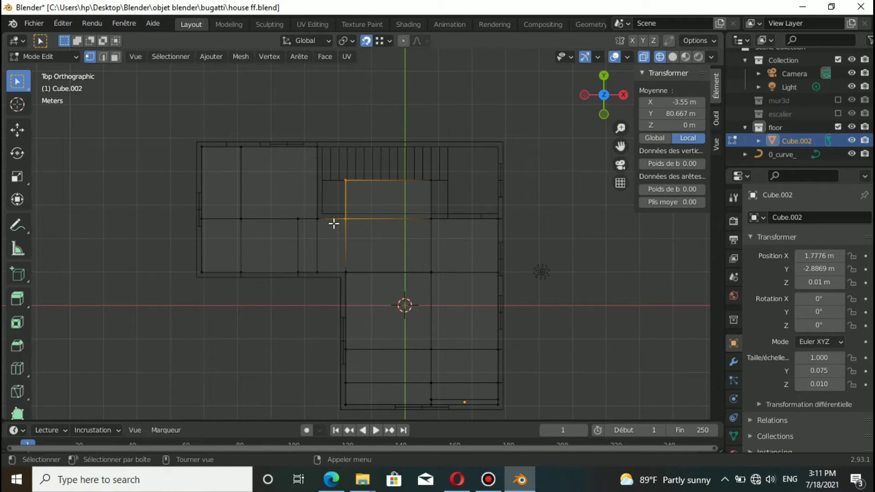
pyautogui.press('e')
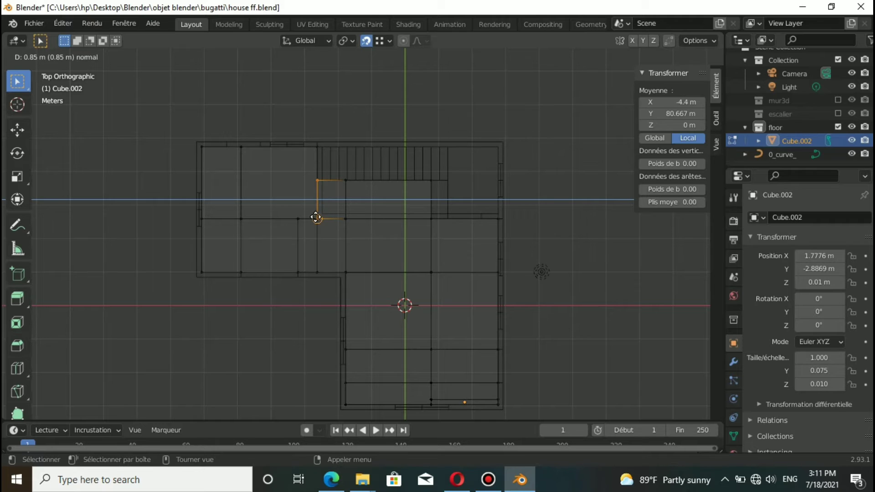
pyautogui.click(354, 212)
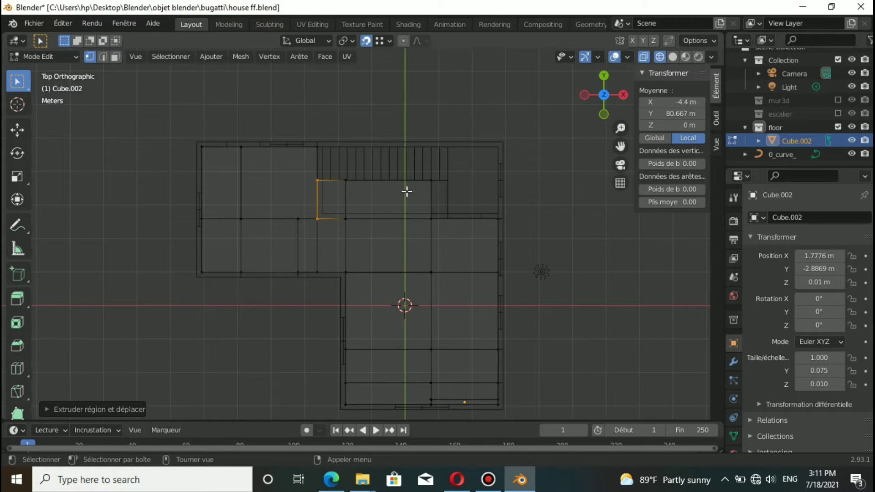
pyautogui.click(441, 227)
pyautogui.press('e')
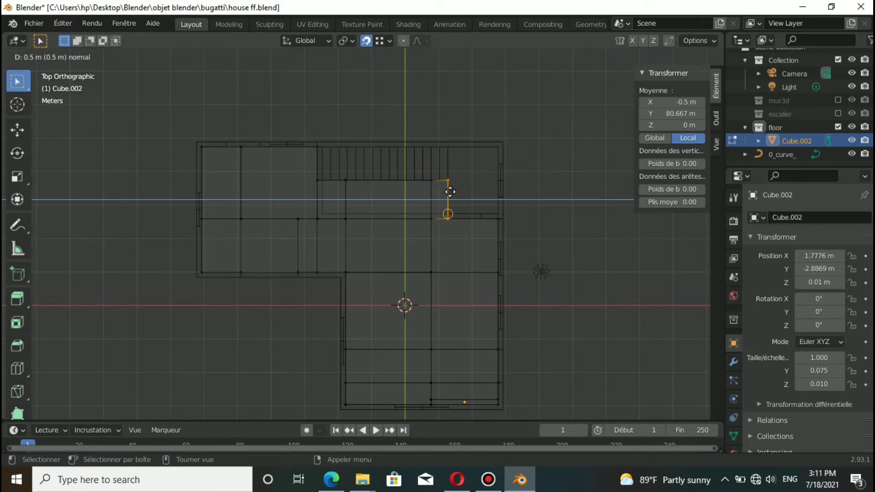
pyautogui.click(450, 191)
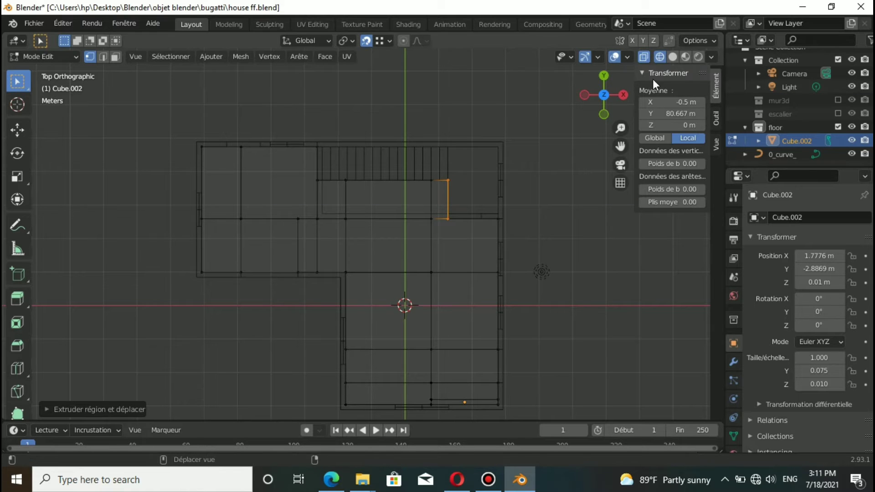
pyautogui.click(673, 56)
pyautogui.moveTo(590, 105); pyautogui.dragTo(598, 105)
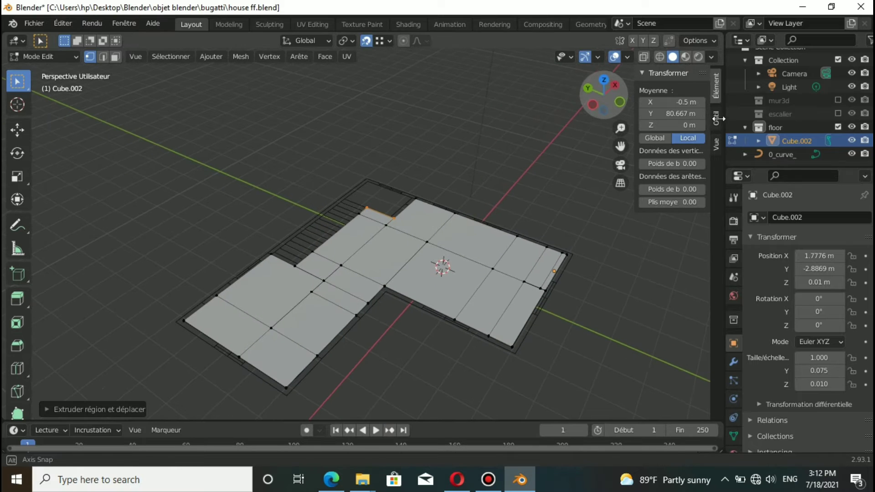
# Hide the floor, stairs and walls collections to isolate the new 2 m slab.
pyautogui.click(838, 114)
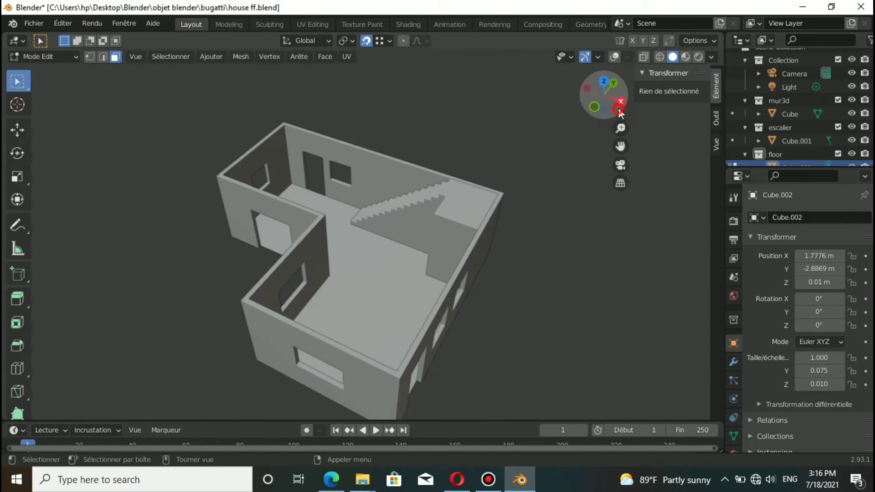
pyautogui.click(619, 110)
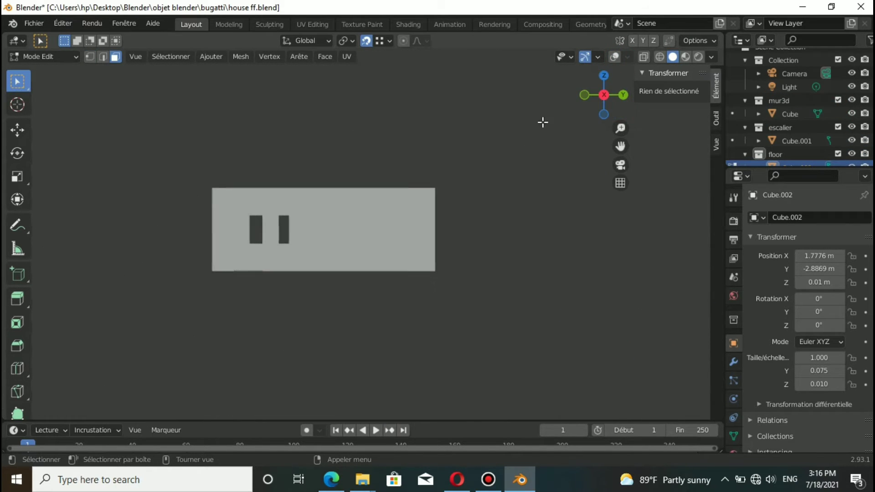
pyautogui.moveTo(585, 105); pyautogui.dragTo(611, 103)
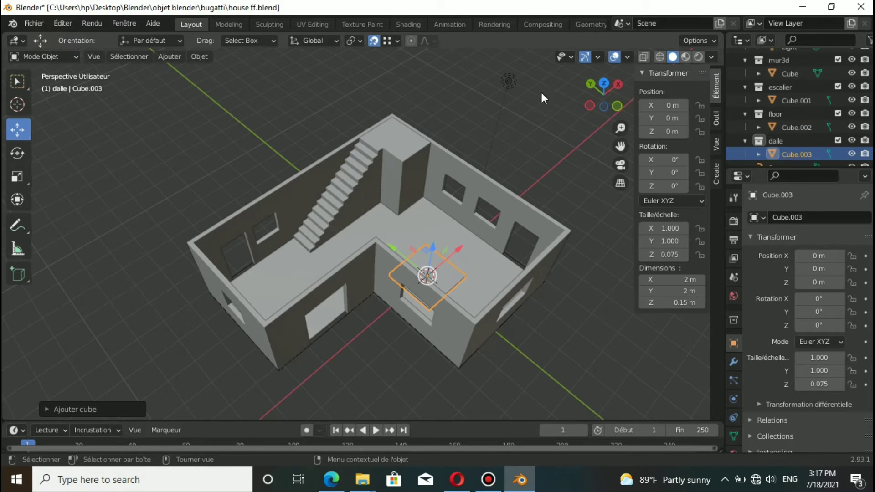
pyautogui.click(838, 113)
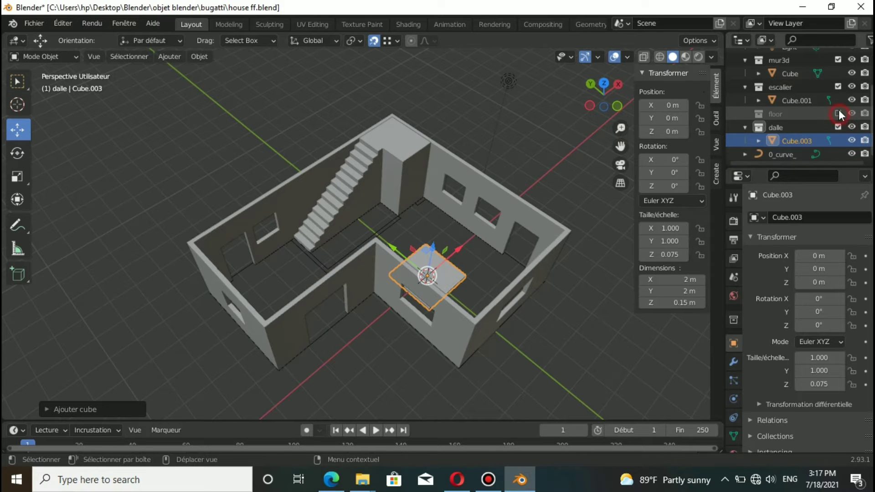
pyautogui.click(838, 86)
pyautogui.click(838, 60)
pyautogui.scroll(1, 597, 219)
pyautogui.scroll(2, 597, 219)
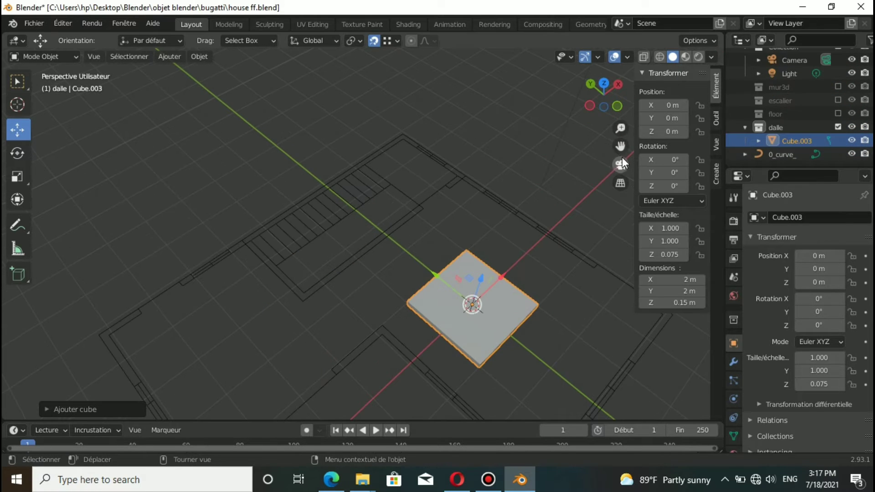
pyautogui.moveTo(622, 157); pyautogui.dragTo(590, 157, button='middle')
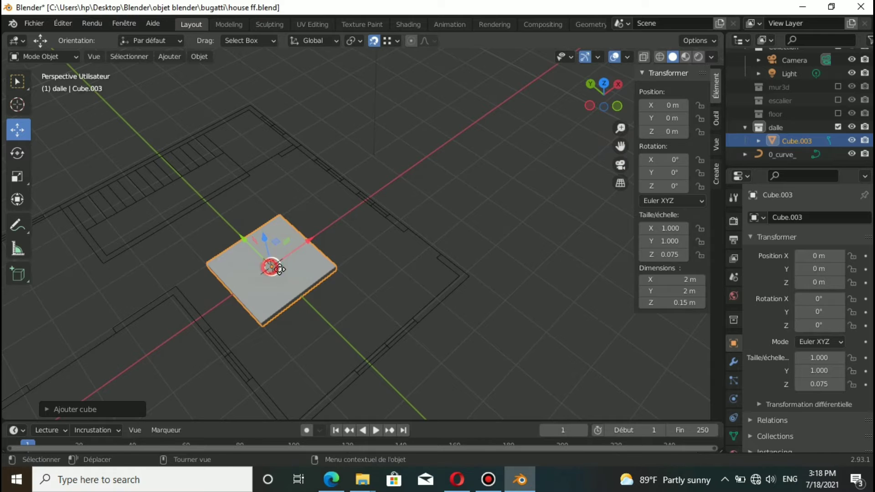
# Move the slab into a plan corner and enter Edit Mode.
pyautogui.moveTo(280, 269)
pyautogui.mouseDown()
pyautogui.moveTo(460, 281)
pyautogui.moveTo(460, 262)
pyautogui.moveTo(462, 281)
pyautogui.mouseUp()
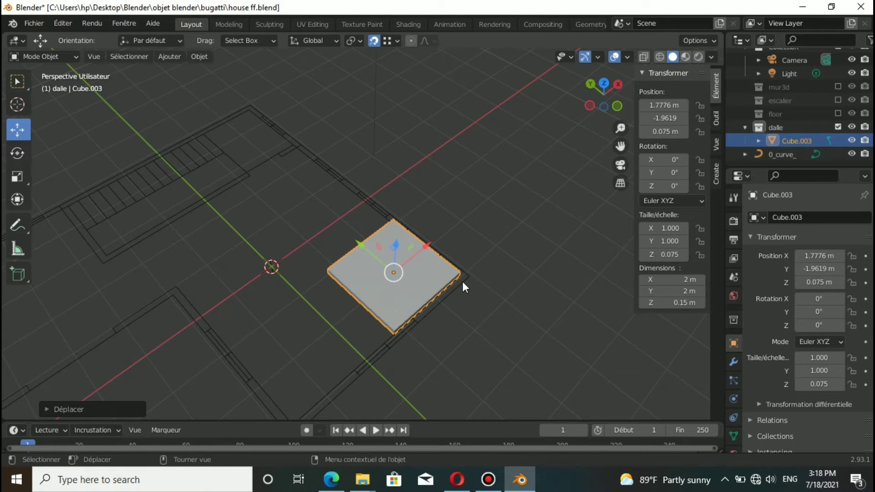
pyautogui.moveTo(602, 97)
pyautogui.mouseDown()
pyautogui.moveTo(603, 77)
pyautogui.moveTo(603, 105)
pyautogui.mouseUp()
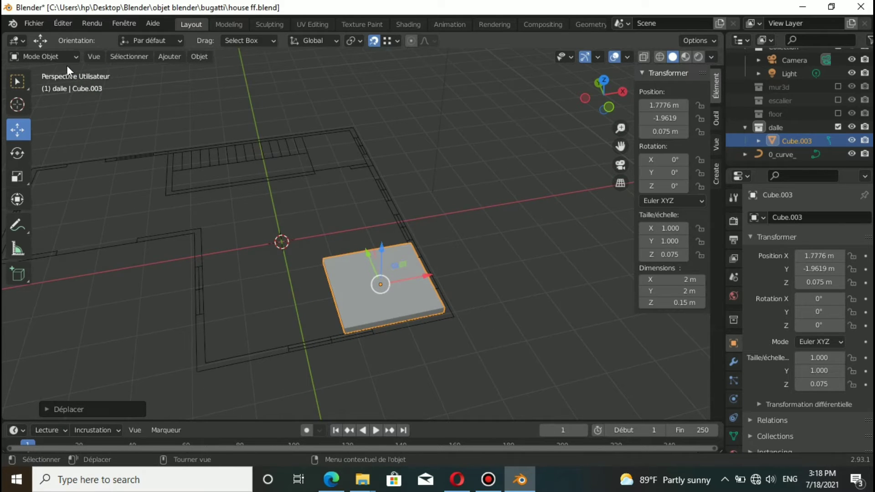
pyautogui.click(55, 57)
pyautogui.click(59, 91)
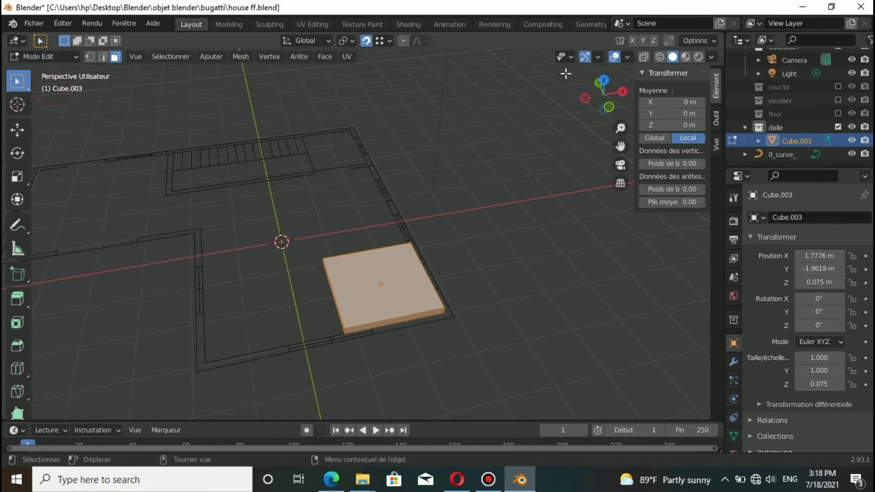
# In top view, extrude the slab's left edge to the left wall, then upward.
pyautogui.click(603, 81)
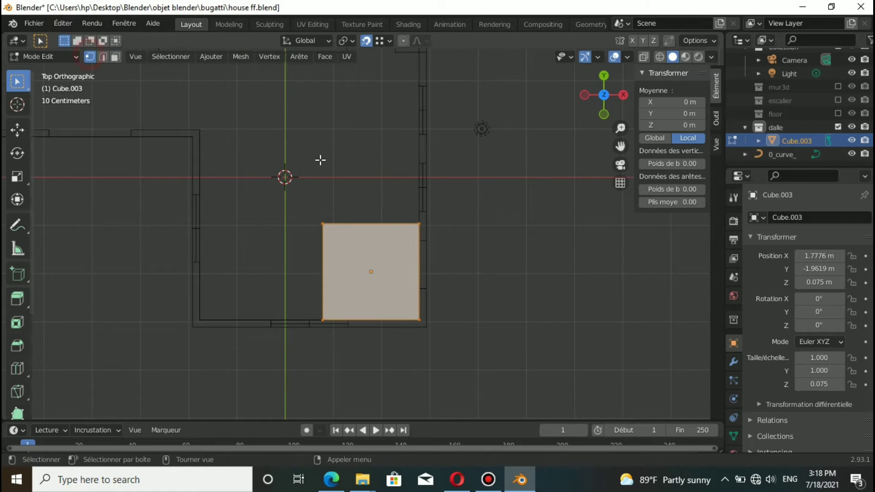
pyautogui.moveTo(337, 206); pyautogui.dragTo(299, 334)
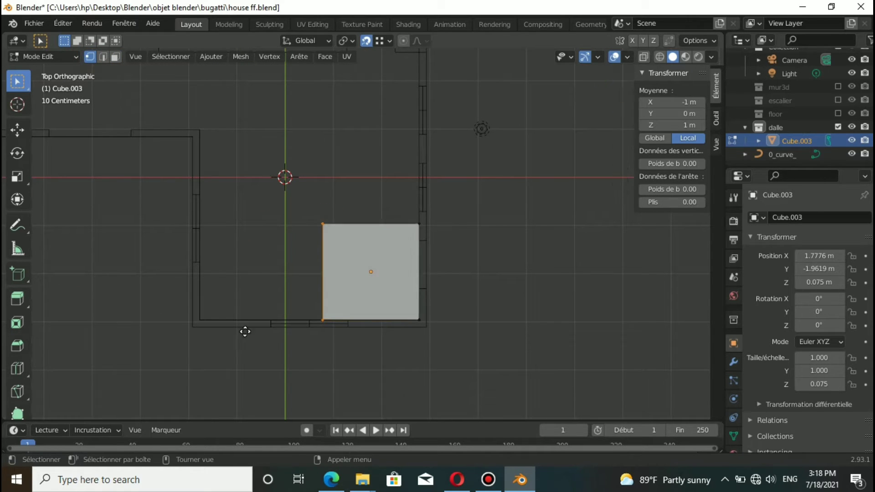
pyautogui.rightClick(209, 318)
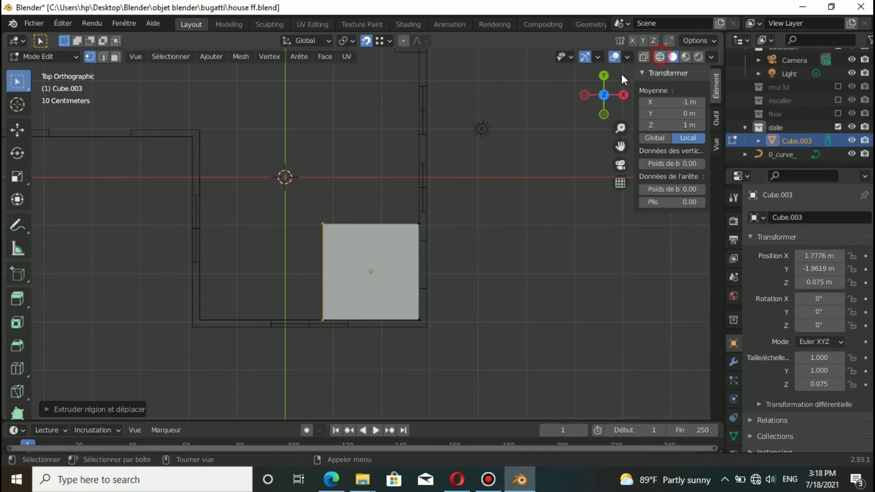
pyautogui.moveTo(336, 190); pyautogui.dragTo(285, 358)
pyautogui.press('e')
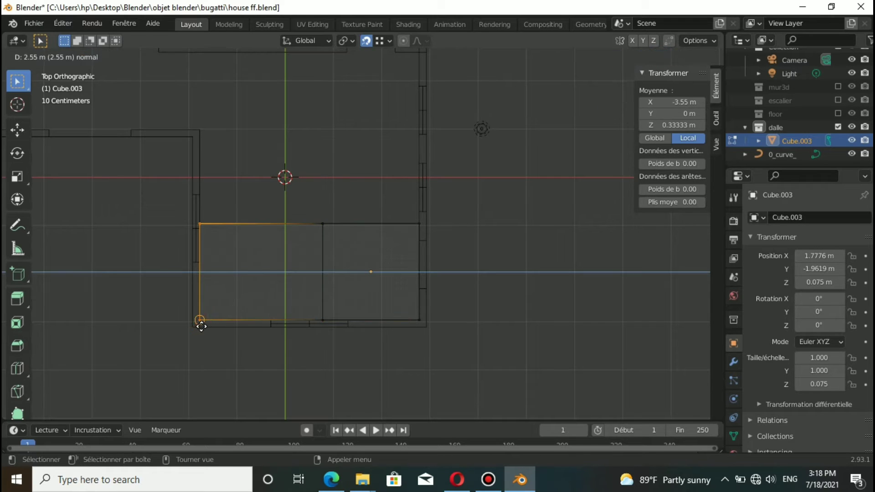
pyautogui.click(201, 326)
pyautogui.moveTo(182, 201); pyautogui.dragTo(337, 253)
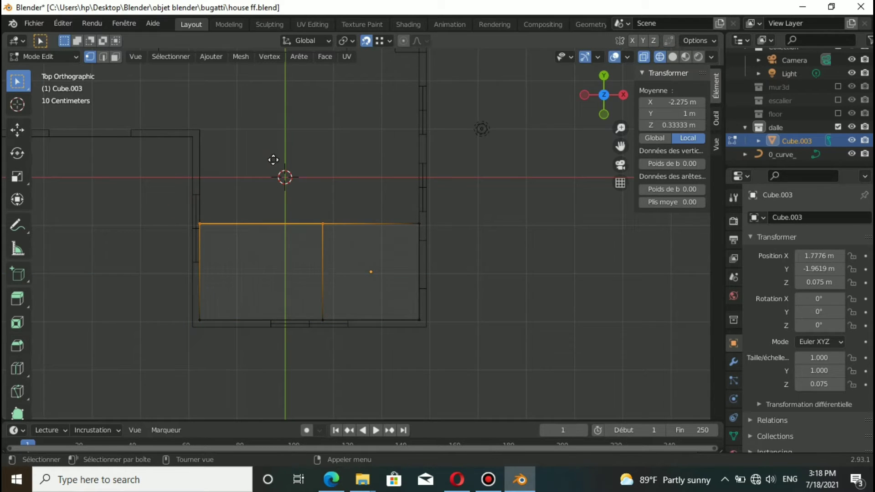
pyautogui.press('e')
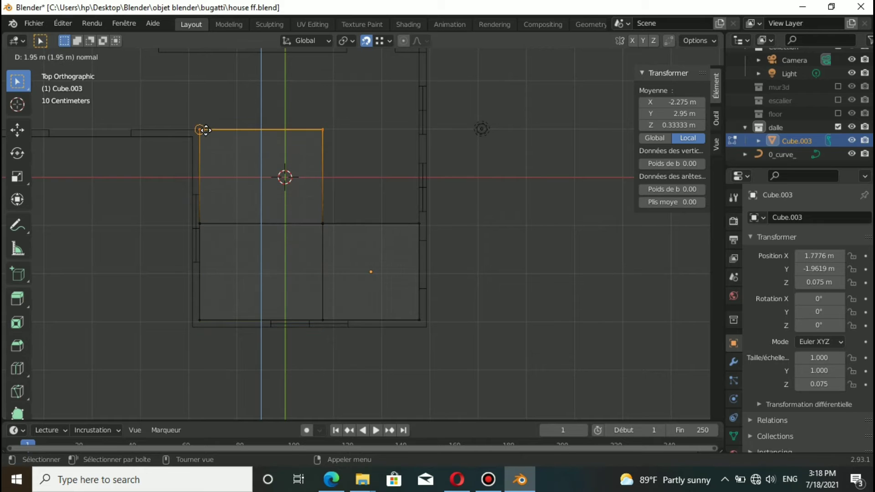
pyautogui.click(206, 130)
pyautogui.scroll(-1, 270, 278)
pyautogui.scroll(-2, 255, 167)
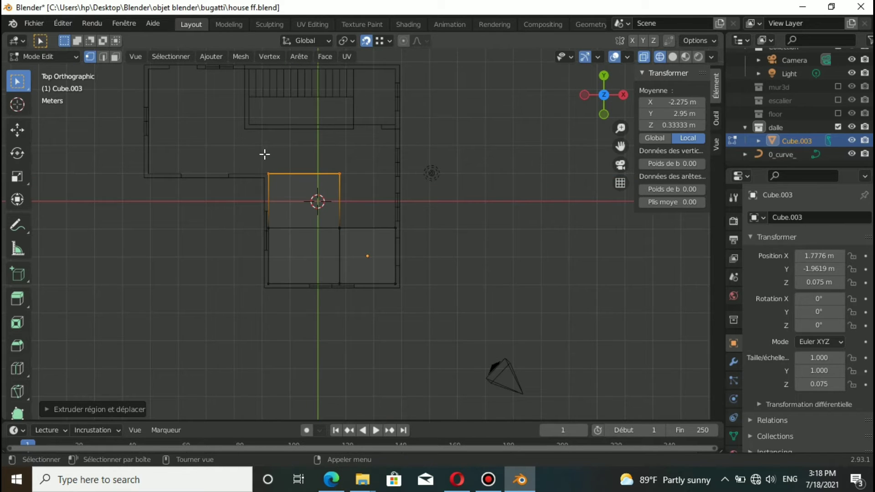
# Extrude slab edges along X to the right wall, up to the top wall, and left to the corner.
pyautogui.click(370, 231)
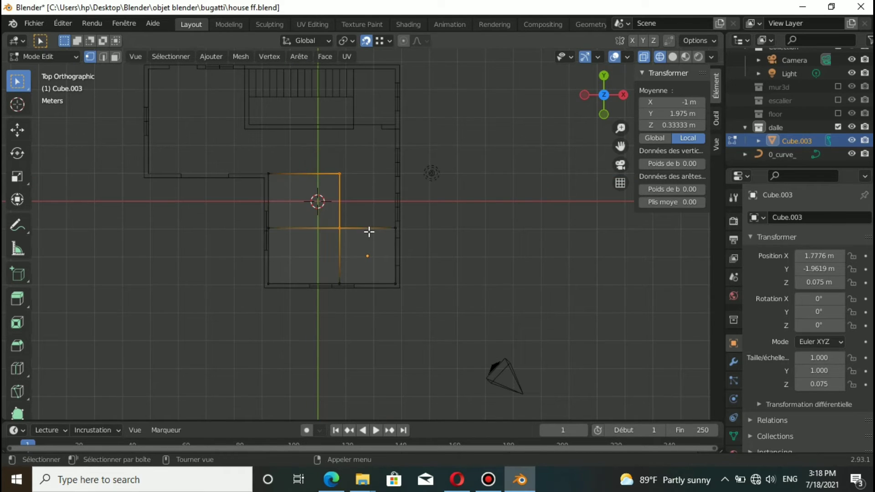
pyautogui.press('e')
pyautogui.press('x')
pyautogui.click(393, 228)
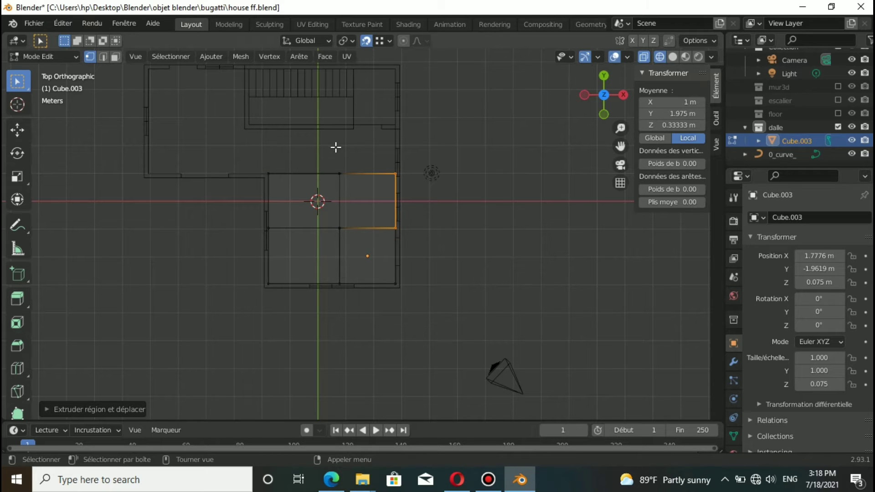
pyautogui.moveTo(254, 154); pyautogui.dragTo(411, 180)
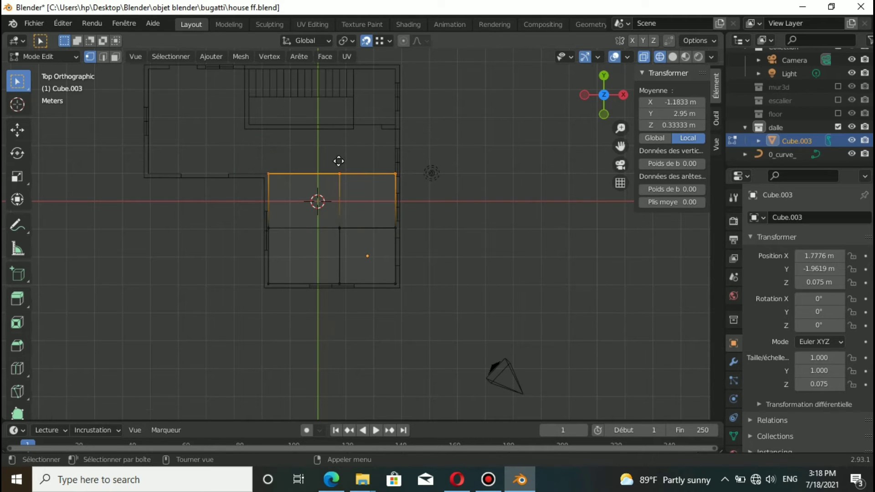
pyautogui.press('e')
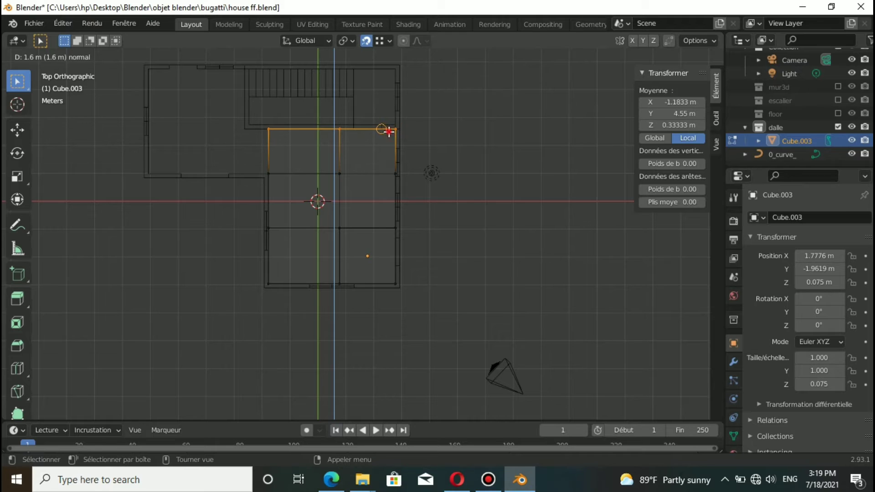
pyautogui.click(389, 132)
pyautogui.click(228, 170)
pyautogui.press('e')
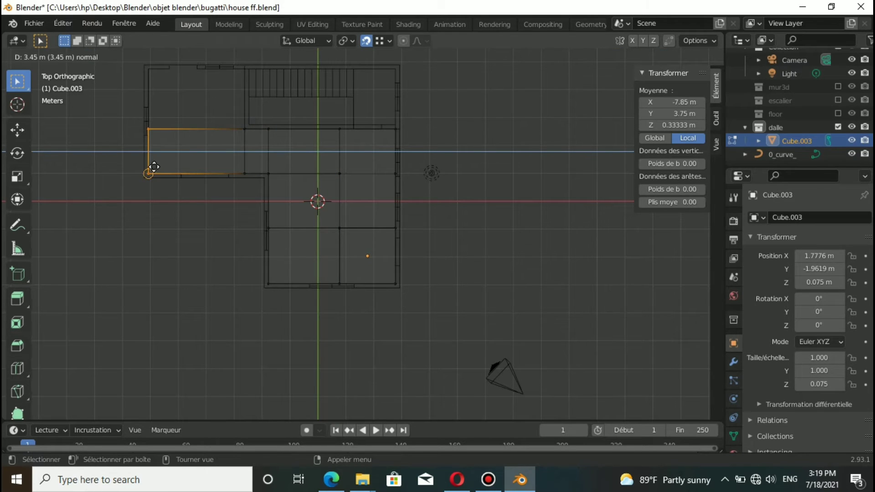
pyautogui.click(157, 161)
pyautogui.moveTo(143, 118); pyautogui.dragTo(264, 132)
pyautogui.moveTo(145, 121); pyautogui.dragTo(254, 146)
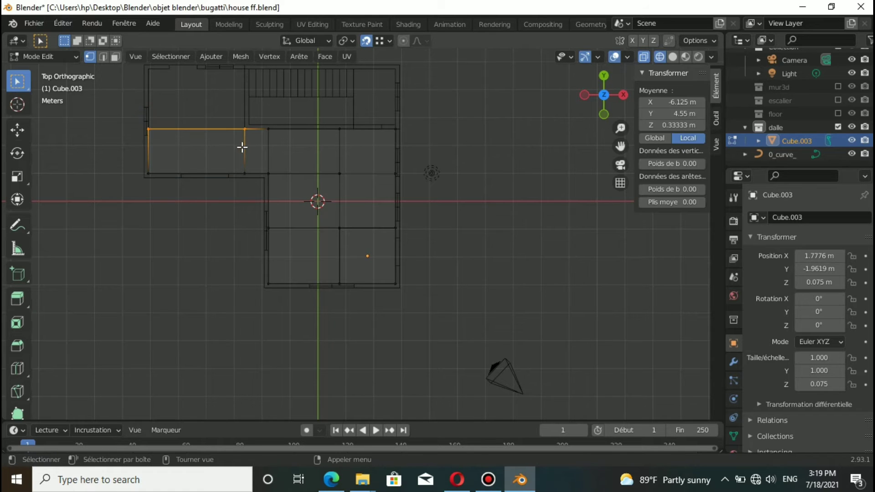
pyautogui.click(241, 76)
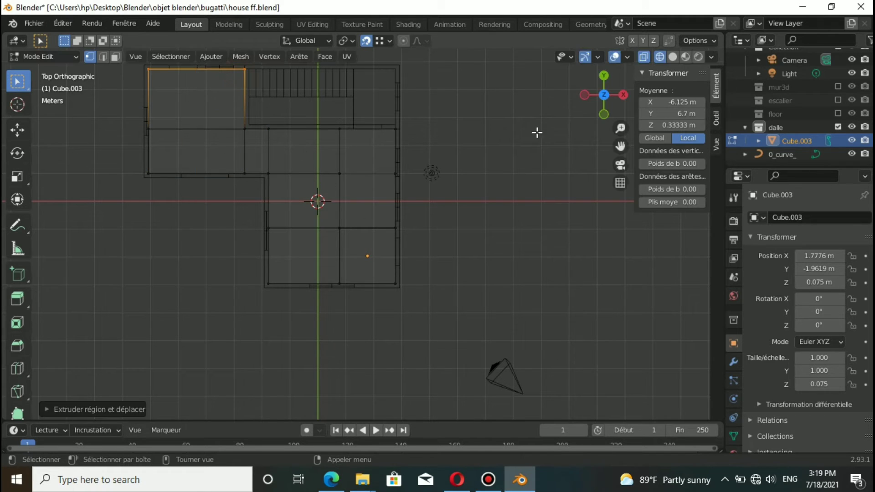
# Show the slab in solid shading and orbit to inspect it in perspective.
pyautogui.click(673, 56)
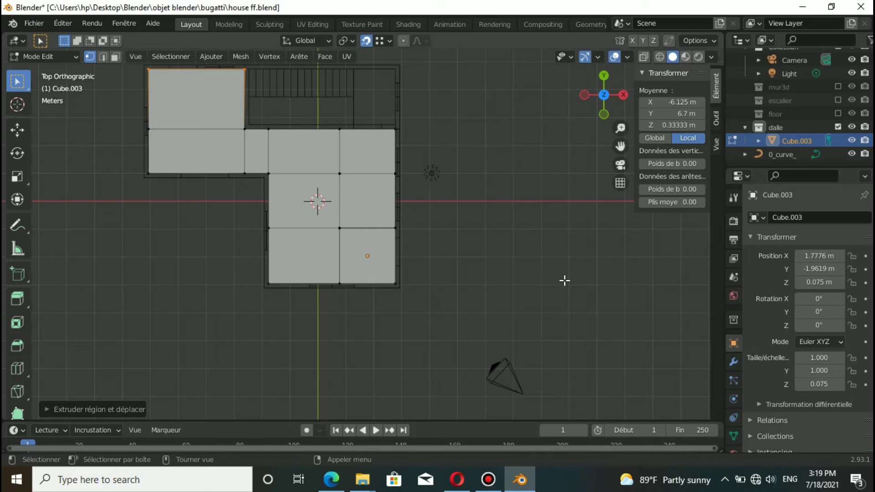
pyautogui.scroll(-1, 561, 286)
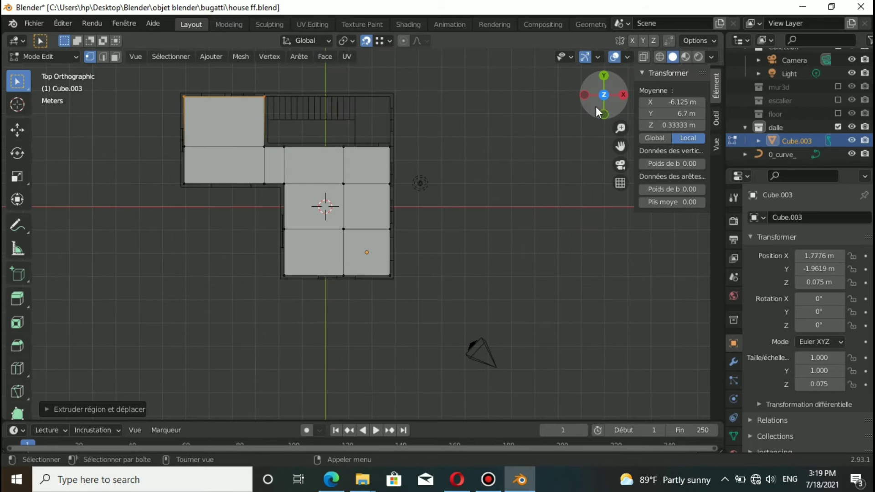
pyautogui.moveTo(611, 110); pyautogui.dragTo(593, 150)
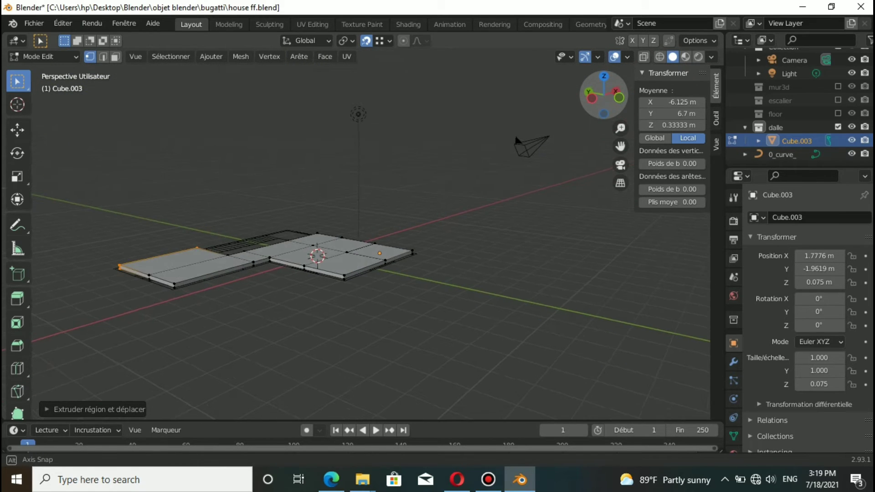
pyautogui.moveTo(604, 95); pyautogui.dragTo(595, 105)
# Return to Object Mode and make the mur3d walls visible.
pyautogui.click(59, 57)
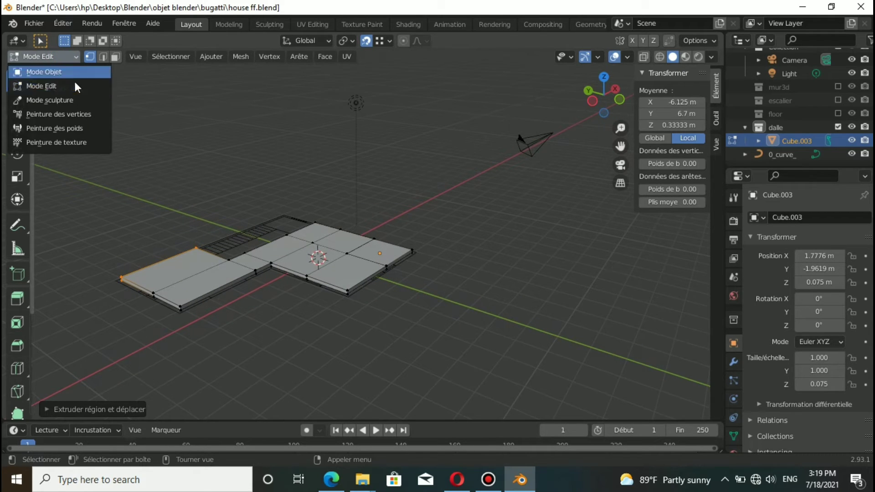
pyautogui.click(72, 72)
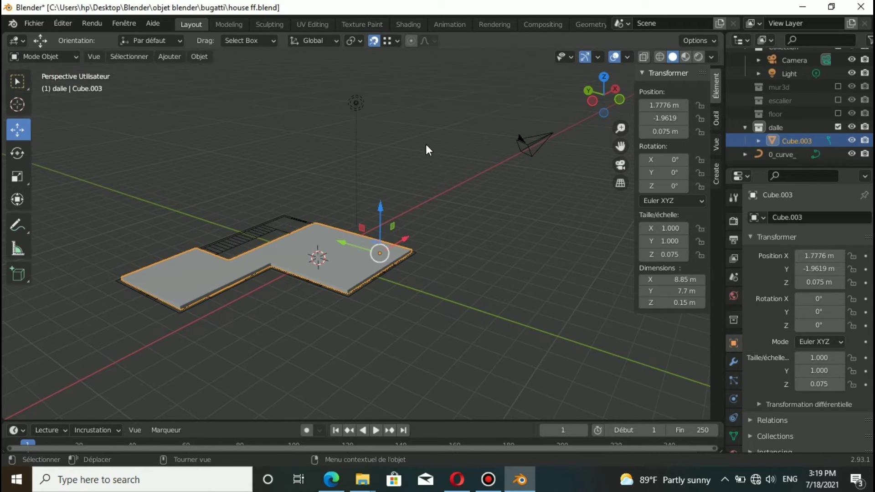
pyautogui.click(838, 86)
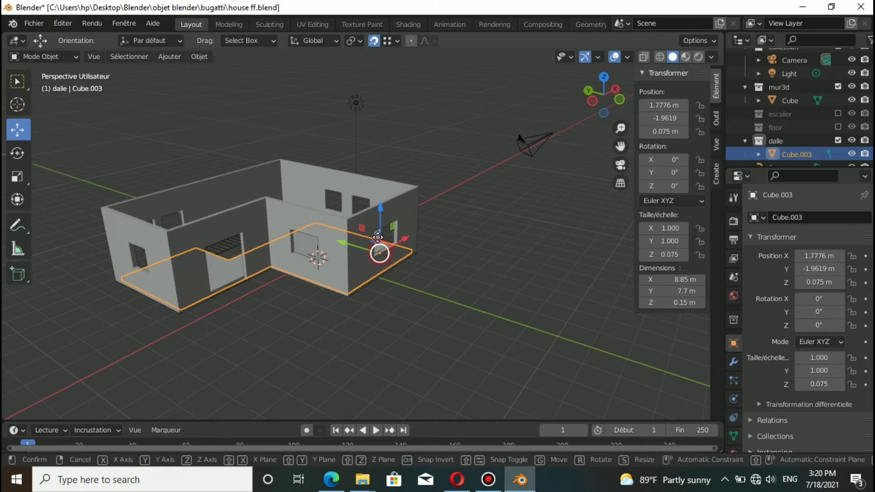
# Raise the slab 3 m along Z onto the wall tops and reveal the escalier staircase.
pyautogui.moveTo(380, 252); pyautogui.dragTo(393, 150)
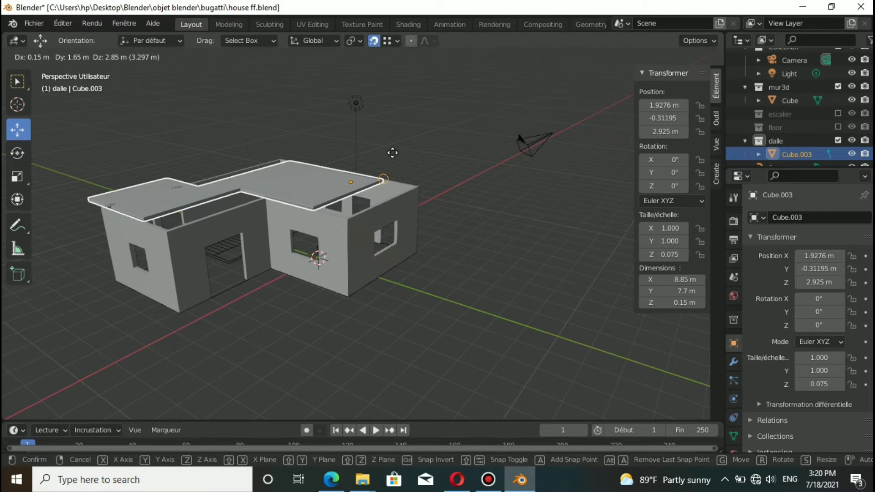
pyautogui.press('z')
pyautogui.moveTo(393, 150); pyautogui.dragTo(395, 136)
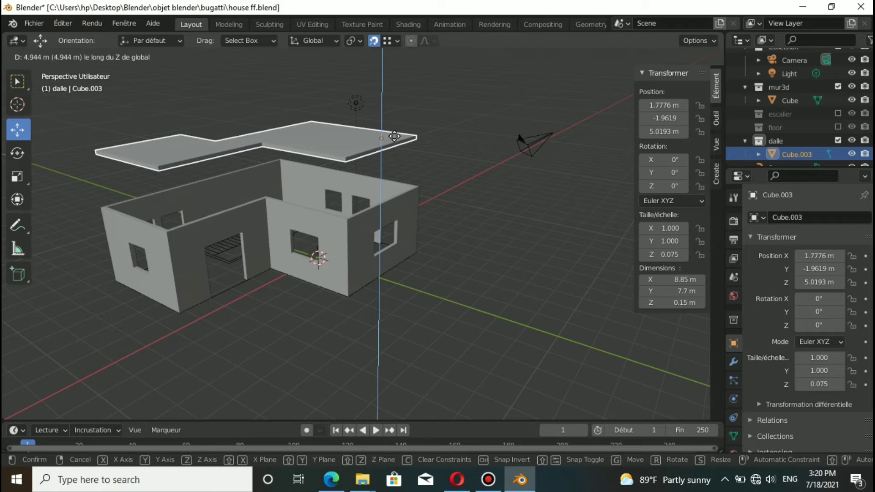
pyautogui.write('3')
pyautogui.press('Return')
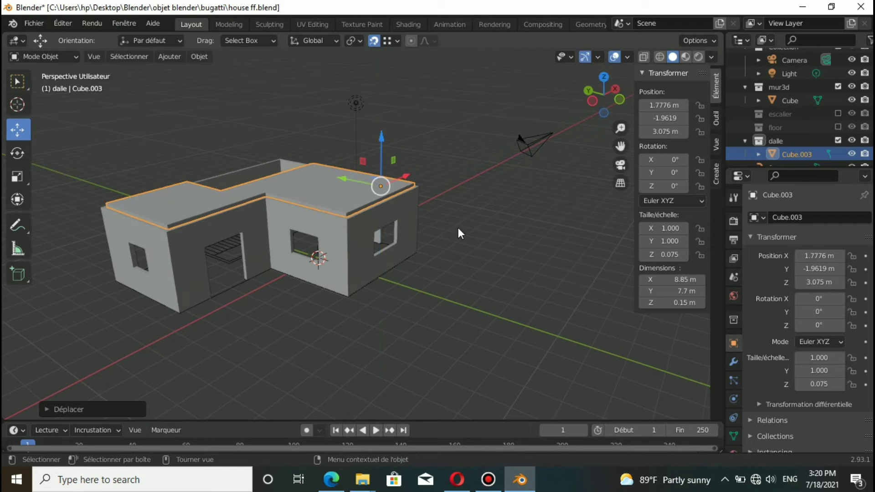
pyautogui.click(569, 156)
pyautogui.moveTo(611, 108); pyautogui.dragTo(566, 119)
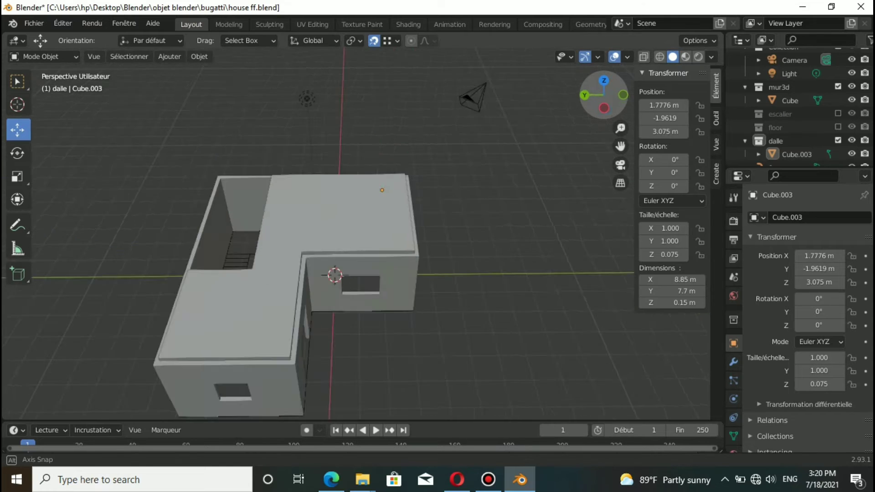
pyautogui.moveTo(566, 120)
pyautogui.mouseDown()
pyautogui.moveTo(483, 123)
pyautogui.moveTo(610, 105)
pyautogui.mouseUp()
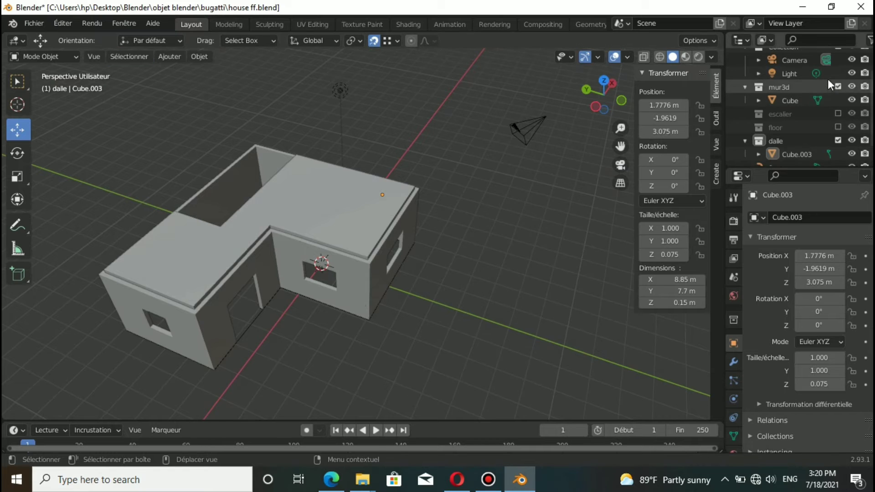
pyautogui.click(838, 113)
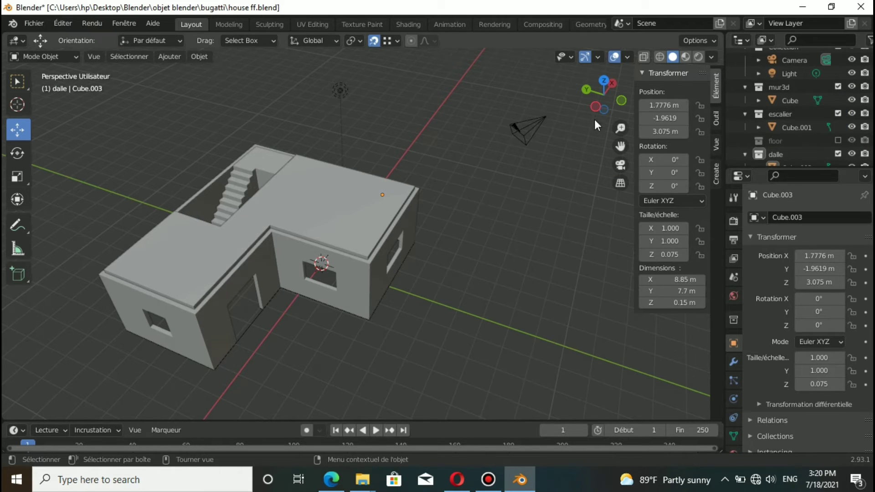
pyautogui.moveTo(616, 108); pyautogui.dragTo(437, 114)
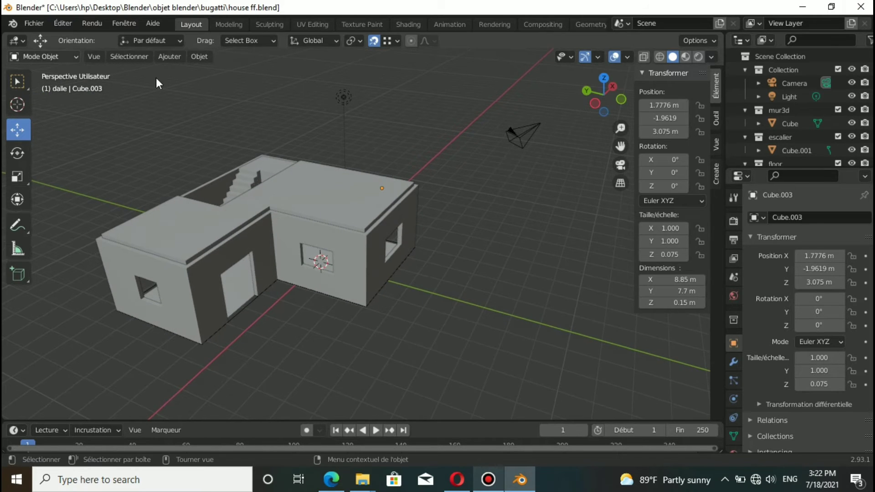
# Add a new collection under Scene Collection and clear Collection 6's name to rename it.
pyautogui.click(776, 57)
pyautogui.rightClick(768, 59)
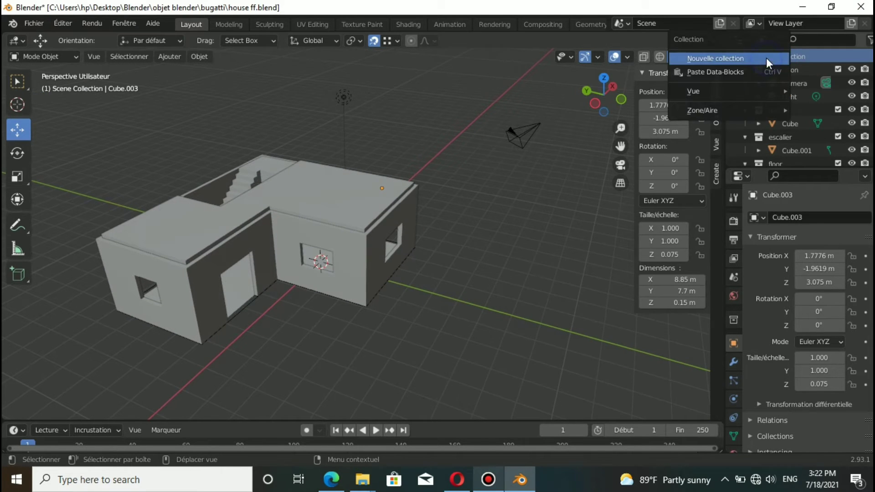
pyautogui.click(704, 58)
pyautogui.scroll(-3, 809, 136)
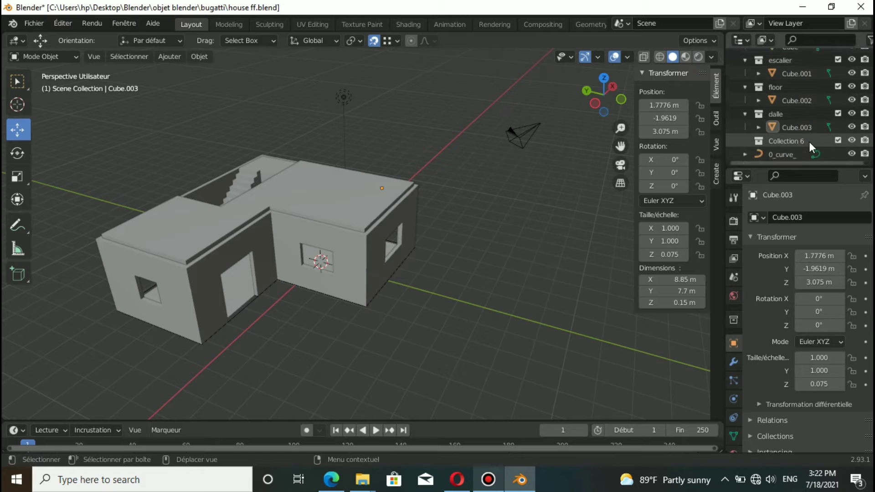
pyautogui.click(810, 142)
pyautogui.doubleClick(810, 141)
pyautogui.press('BackSpace')
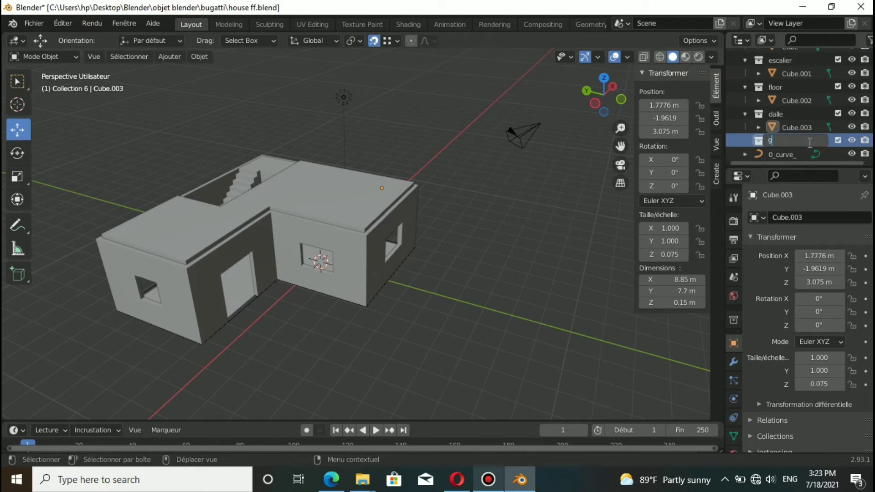
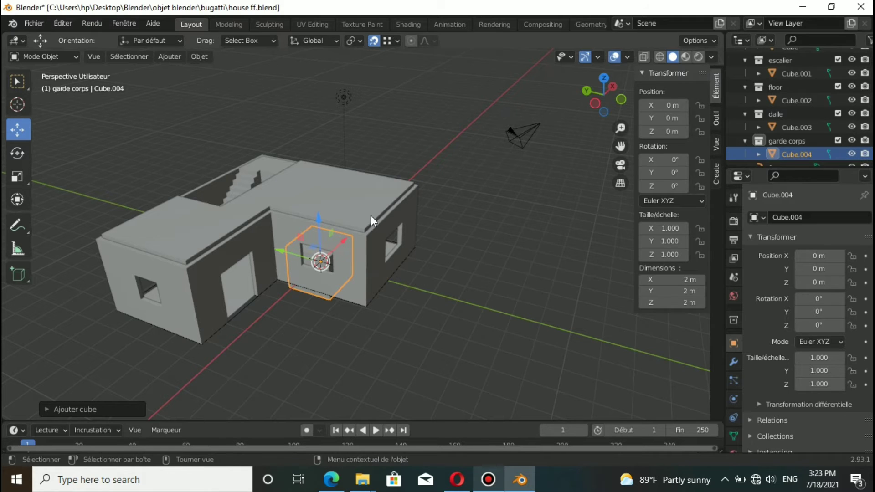
# Resize the railing post cube to 0.15 × 0.15 × 0.45 m in the Dimensions fields.
pyautogui.click(688, 280)
pyautogui.write('.15')
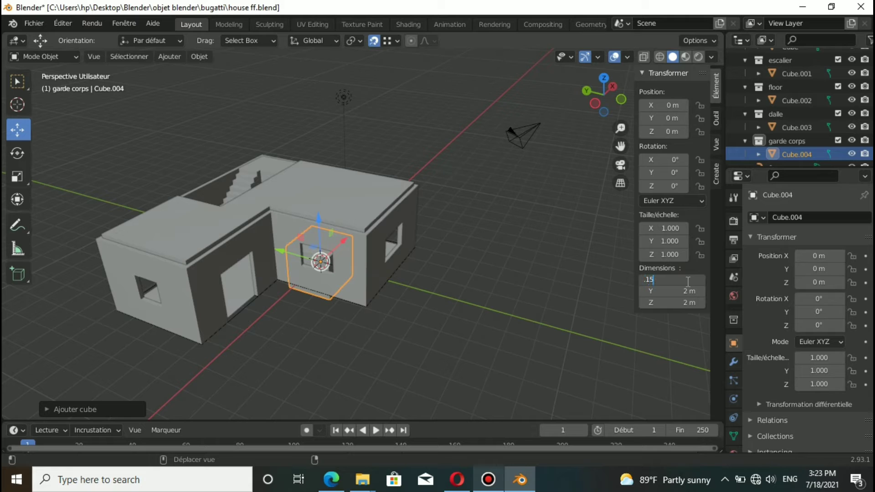
pyautogui.press('Return')
pyautogui.click(670, 292)
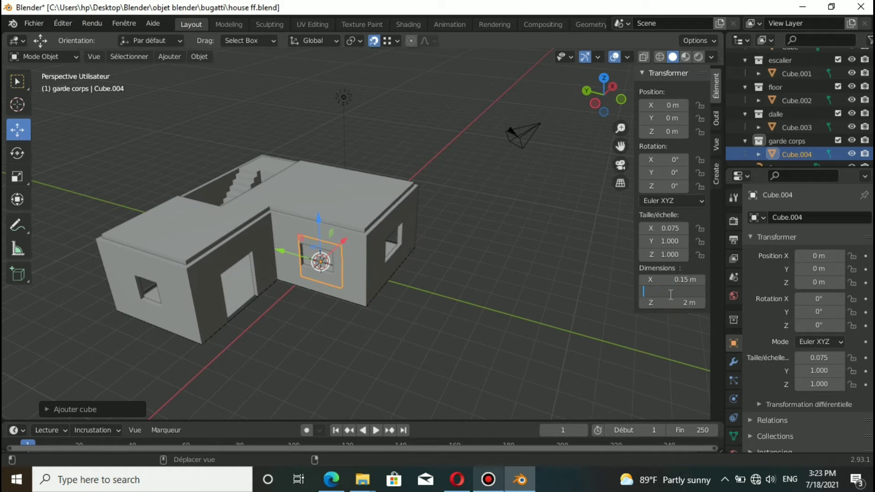
pyautogui.write('.15')
pyautogui.press('Return')
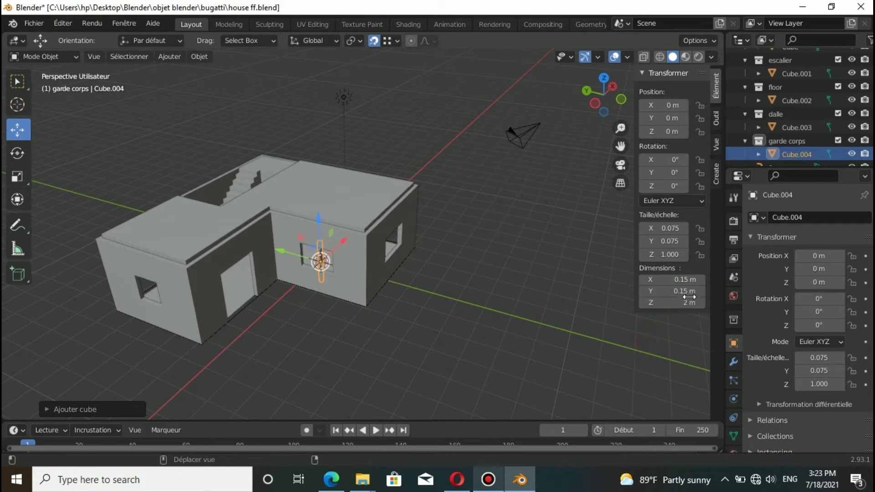
pyautogui.click(690, 302)
pyautogui.press('BackSpace')
pyautogui.press('Return')
# Hide the dalle, floor, escalier and mur3d collections in the Outliner.
pyautogui.scroll(2, 313, 250)
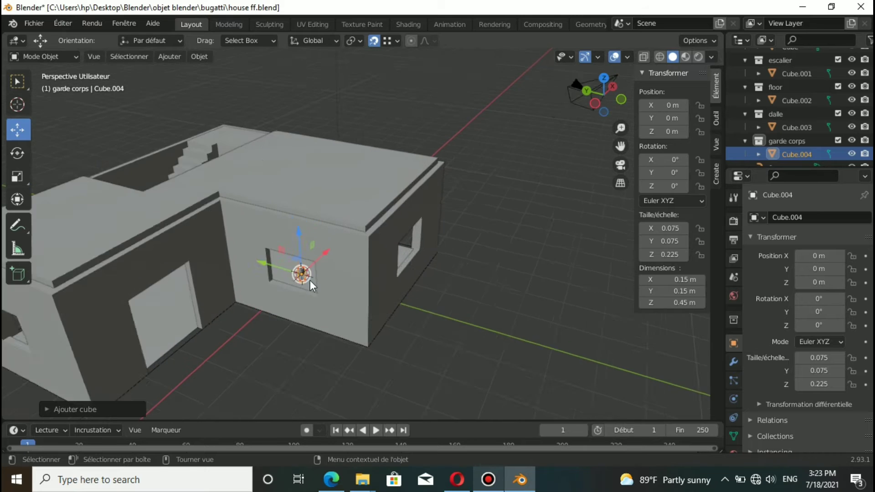
pyautogui.scroll(2, 310, 281)
pyautogui.scroll(2, 298, 300)
pyautogui.scroll(-2, 456, 137)
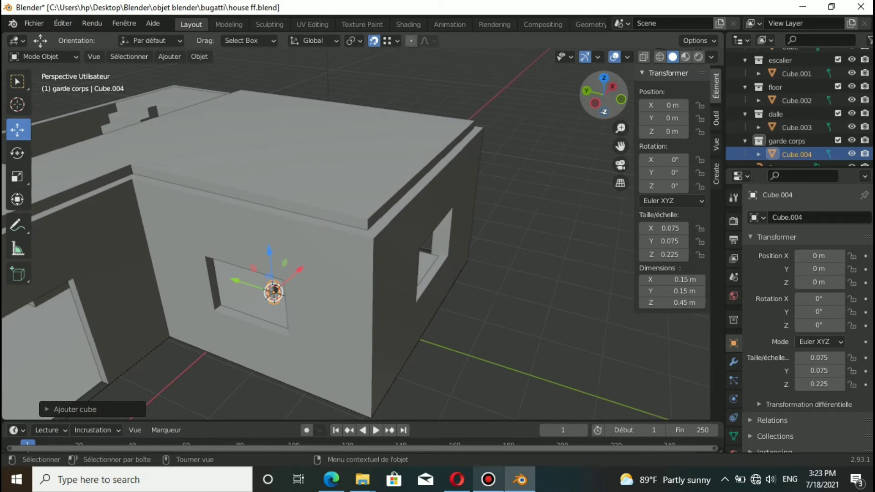
pyautogui.click(838, 114)
pyautogui.click(838, 87)
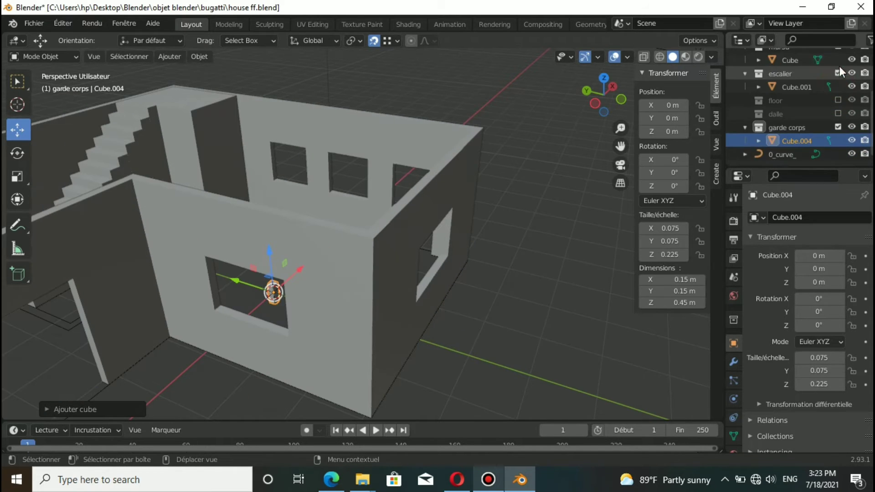
pyautogui.click(838, 87)
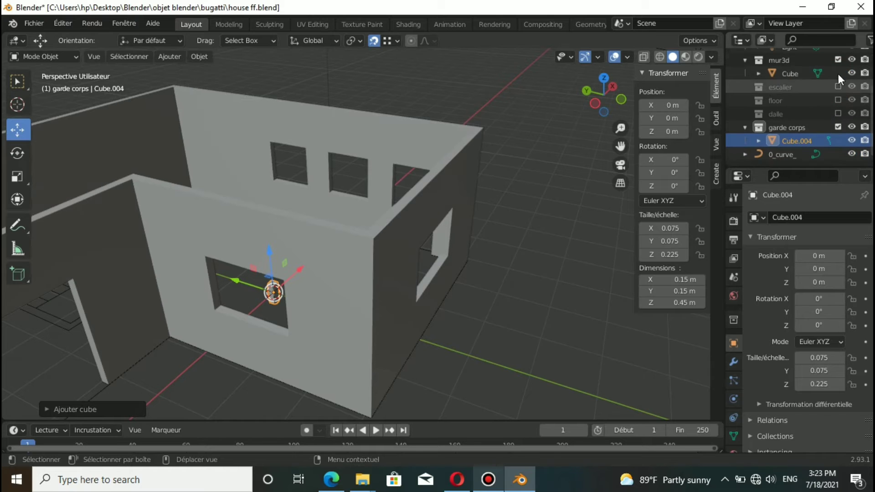
pyautogui.click(838, 60)
# Move the post to the plan's front corner and switch to Top view.
pyautogui.scroll(1, 836, 64)
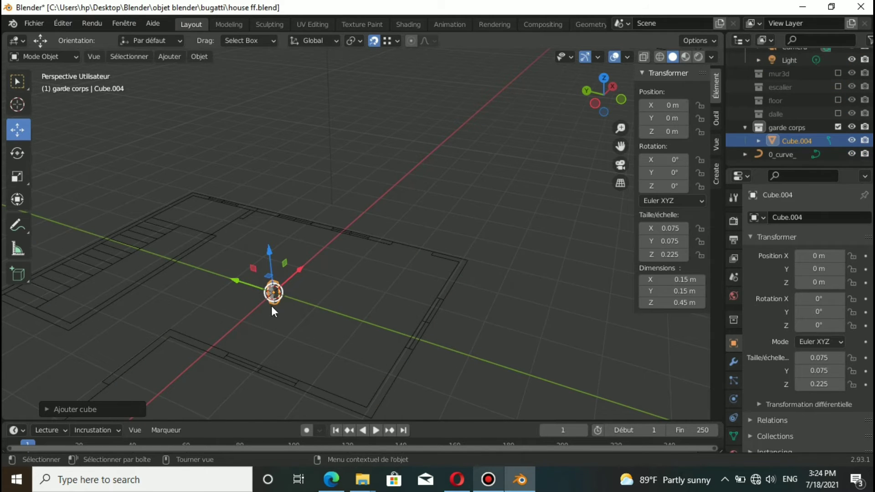
pyautogui.scroll(1, 272, 306)
pyautogui.scroll(-1, 36, 133)
pyautogui.scroll(-1, 282, 107)
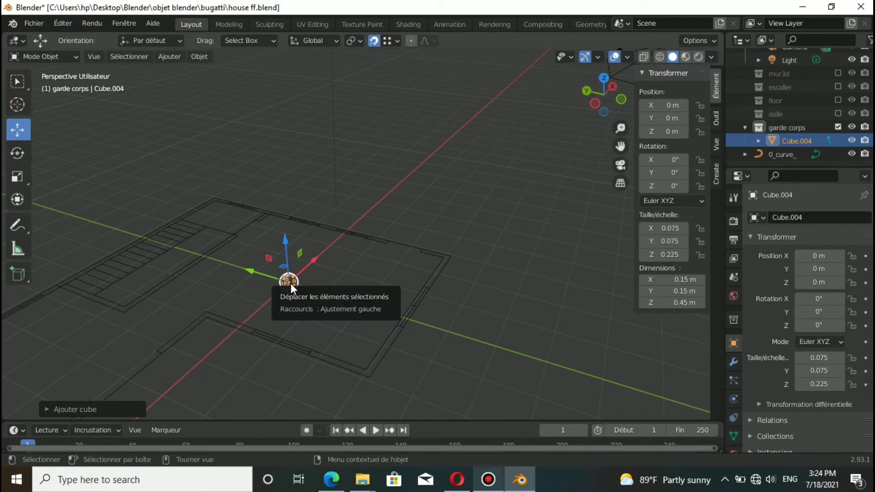
pyautogui.moveTo(290, 283); pyautogui.dragTo(369, 374)
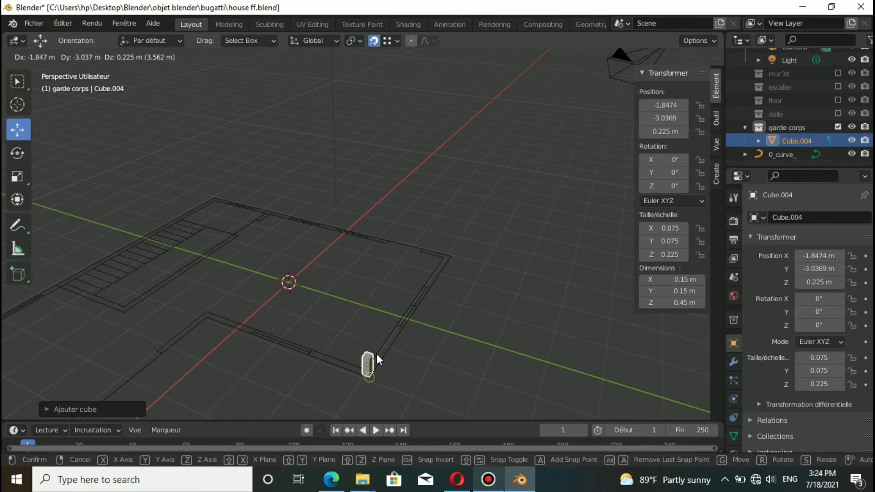
pyautogui.click(377, 360)
pyautogui.scroll(2, 455, 296)
pyautogui.scroll(2, 549, 219)
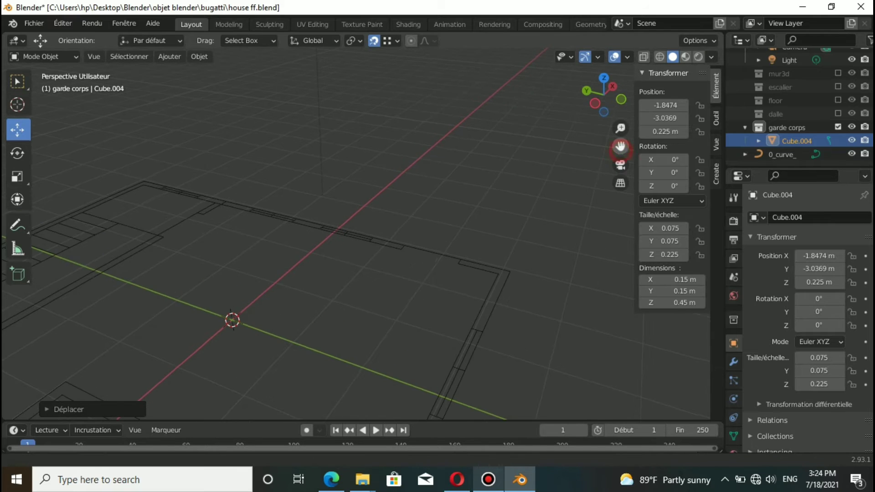
pyautogui.moveTo(621, 146); pyautogui.dragTo(600, 163)
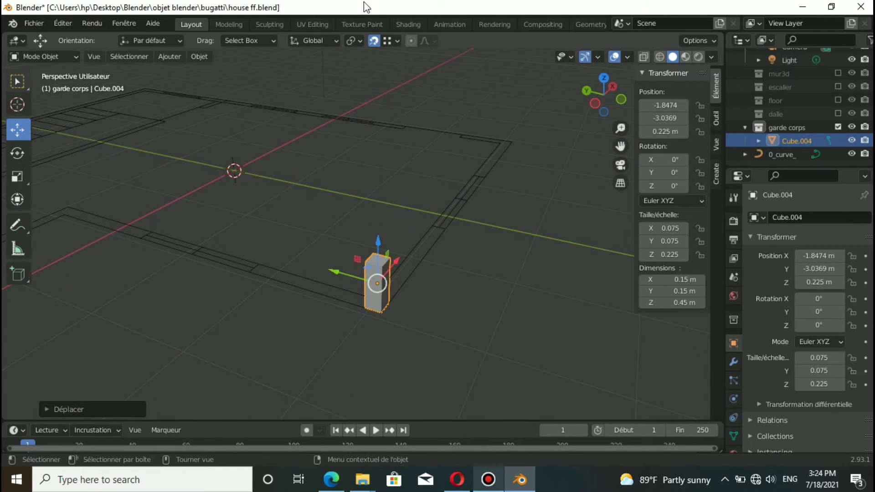
pyautogui.click(604, 78)
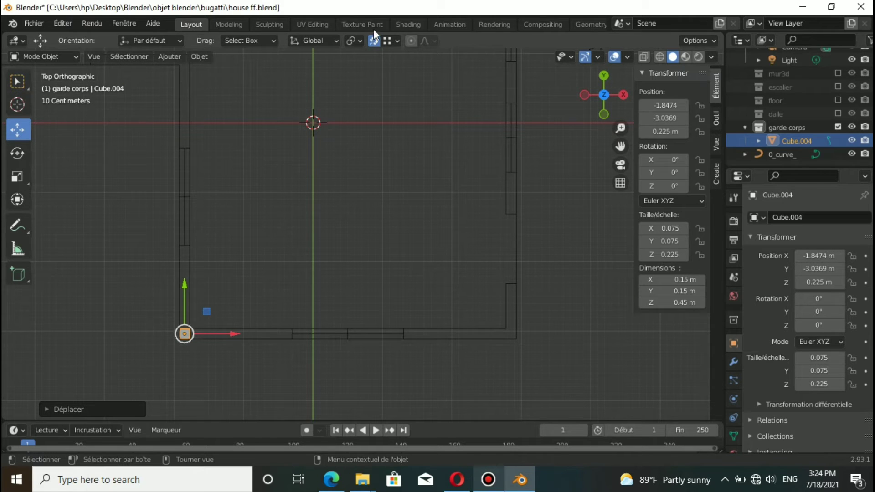
# Enter Edit Mode on the post, enable X-ray and select its whole square.
pyautogui.click(51, 56)
pyautogui.click(46, 81)
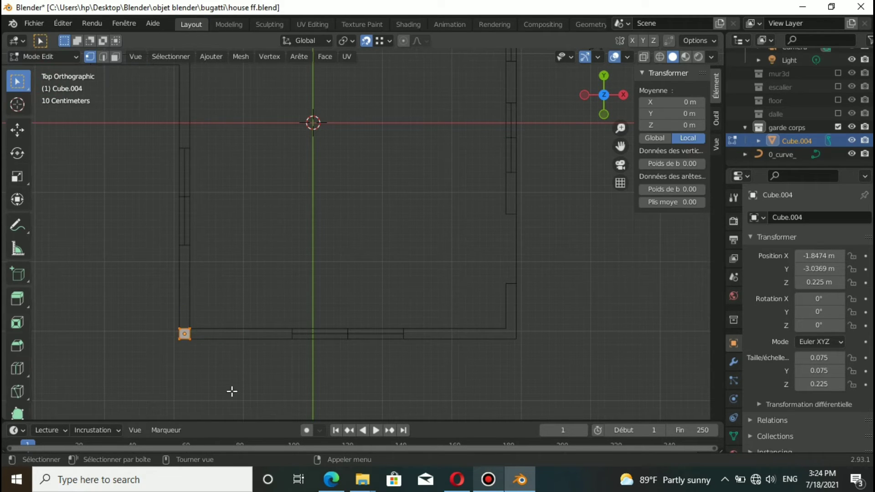
pyautogui.scroll(2, 160, 325)
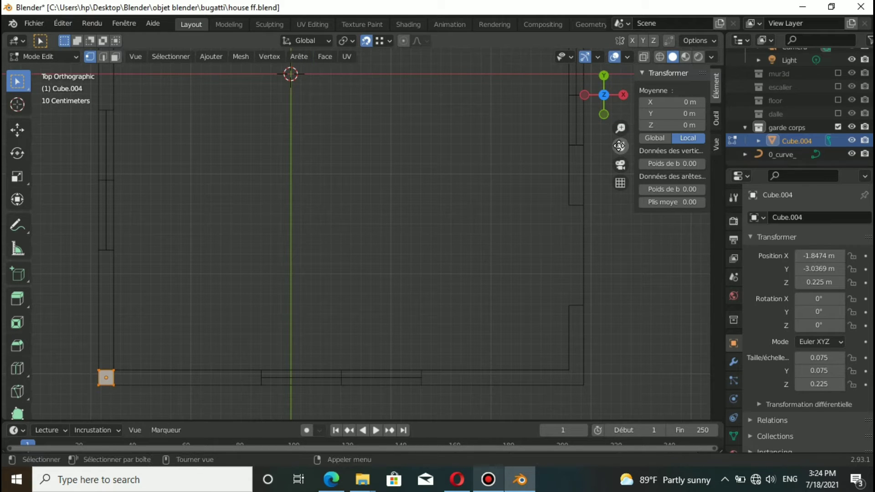
pyautogui.moveTo(620, 146); pyautogui.dragTo(559, 168)
pyautogui.scroll(-1, 239, 314)
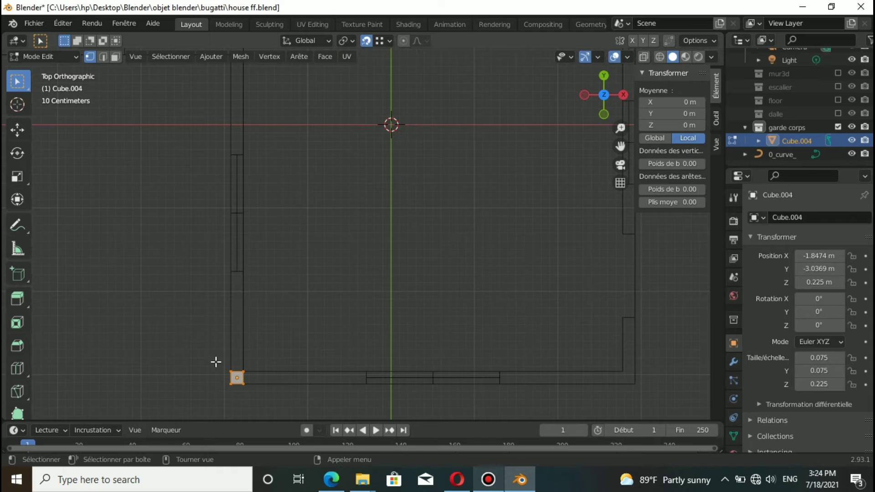
pyautogui.click(238, 368)
pyautogui.click(644, 57)
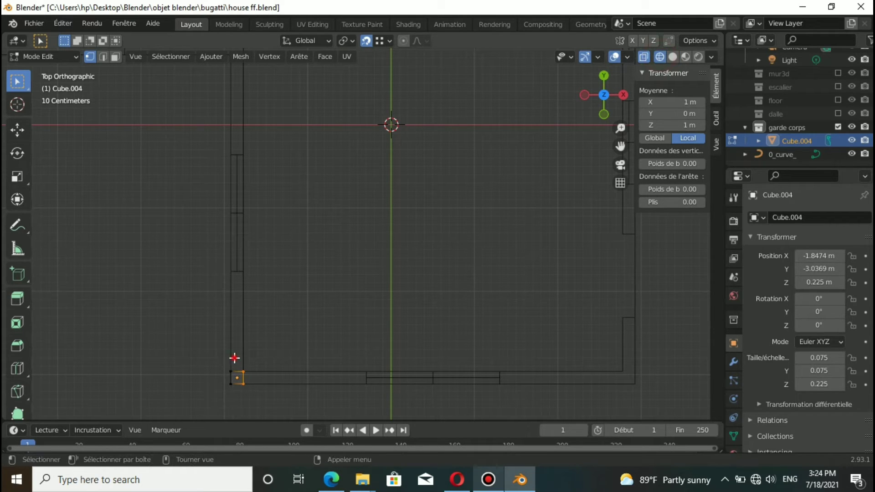
pyautogui.moveTo(229, 354); pyautogui.dragTo(264, 405)
# Extrude the post along the plan's front edge, plus a short extra piece at the right end.
pyautogui.press('e')
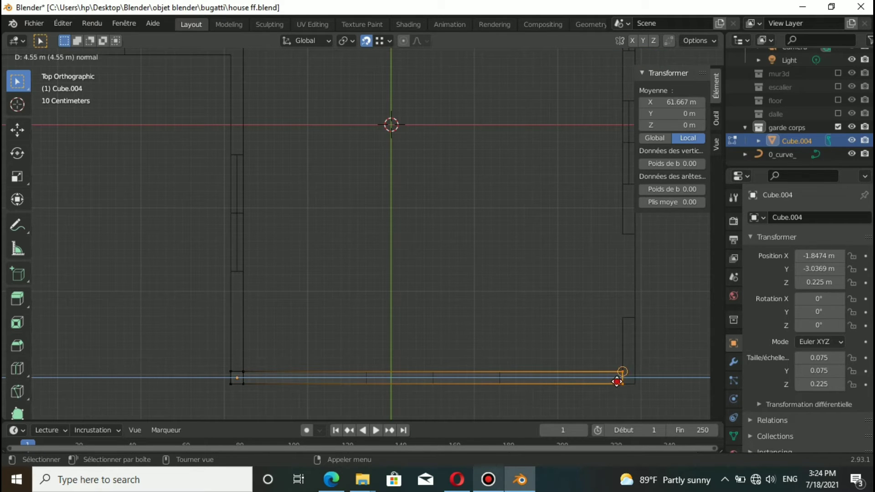
pyautogui.click(612, 365)
pyautogui.press('e')
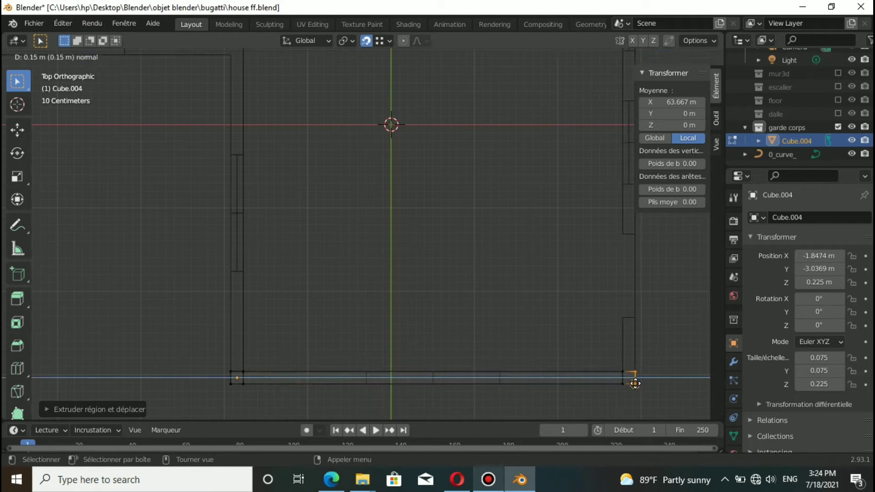
pyautogui.click(632, 377)
pyautogui.moveTo(610, 362); pyautogui.dragTo(645, 376)
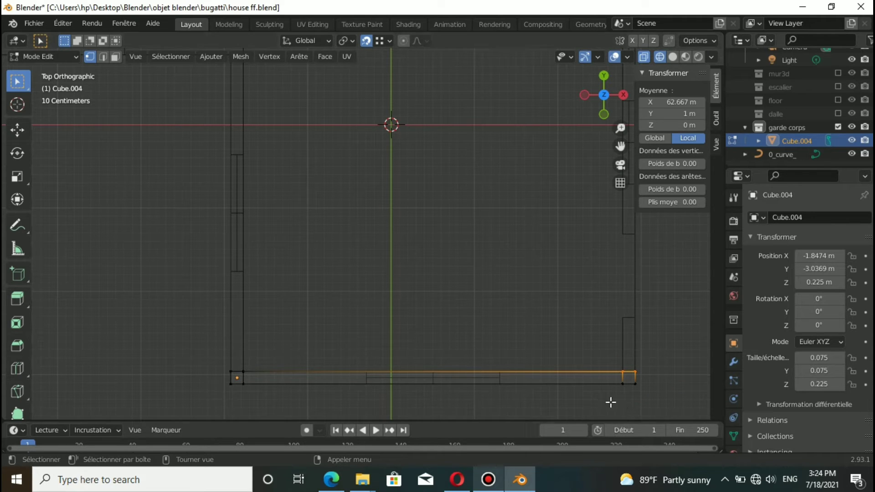
# Extrude the right end up the plan's right side.
pyautogui.press('e')
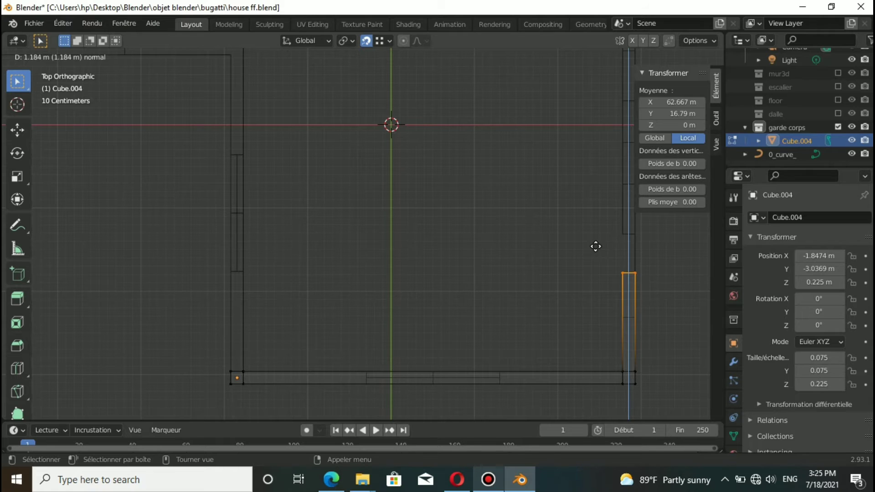
pyautogui.rightClick(572, 271)
pyautogui.scroll(-2, 539, 313)
pyautogui.scroll(-2, 535, 322)
pyautogui.scroll(-1, 535, 328)
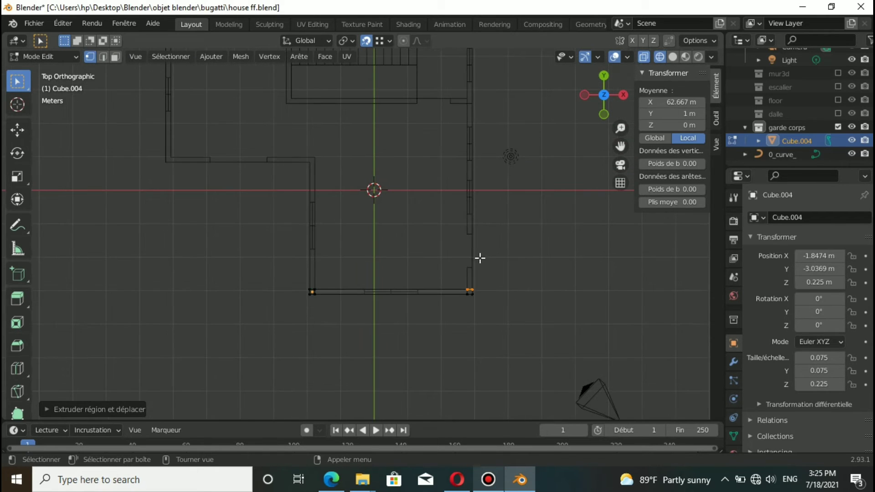
pyautogui.press('e')
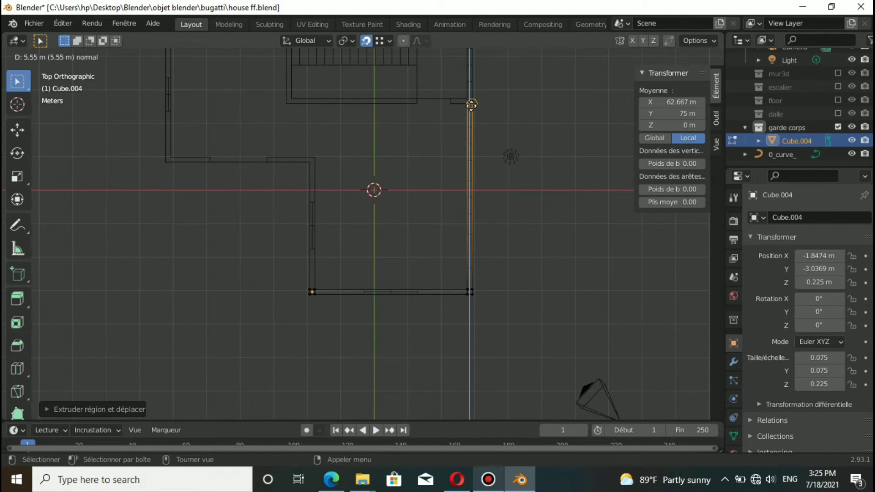
pyautogui.click(472, 105)
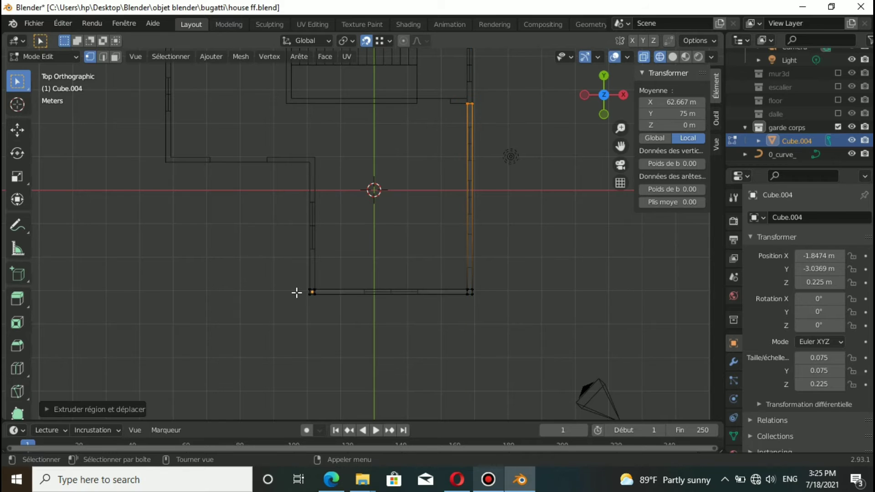
pyautogui.scroll(2, 297, 293)
pyautogui.moveTo(275, 293); pyautogui.dragTo(317, 315)
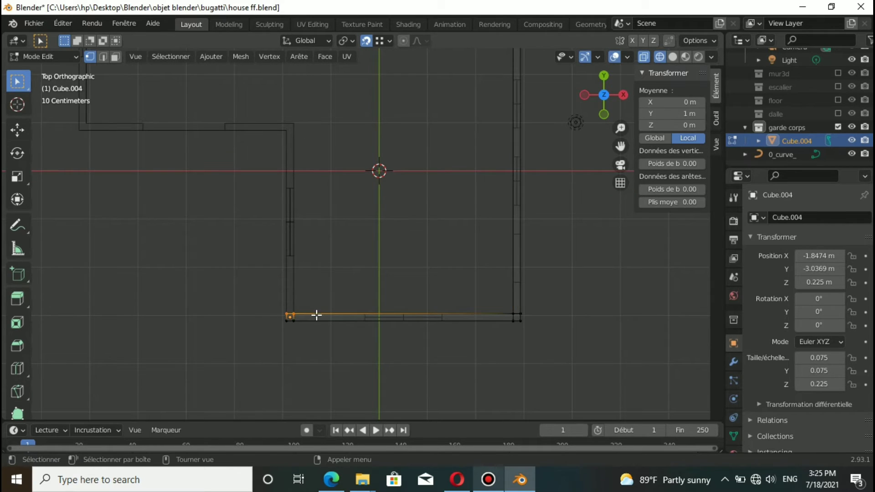
# Extrude the parapet's left corner upward, then leftward from the top vertex.
pyautogui.press('e')
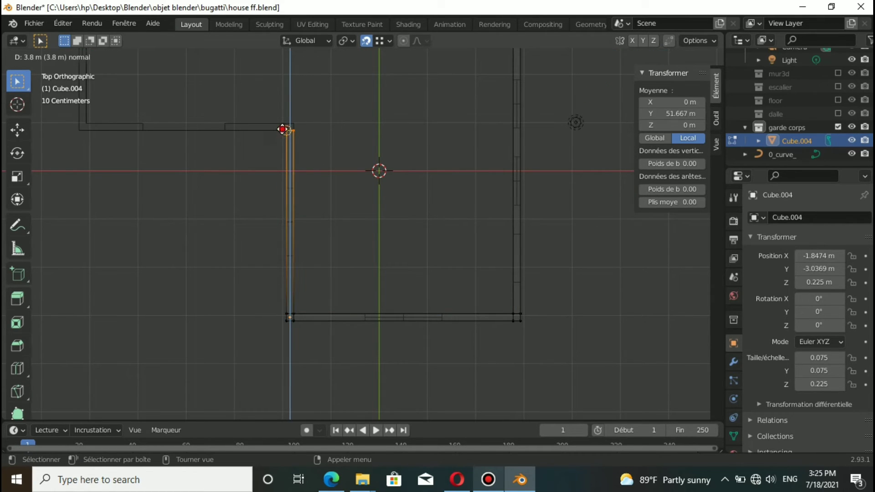
pyautogui.click(283, 129)
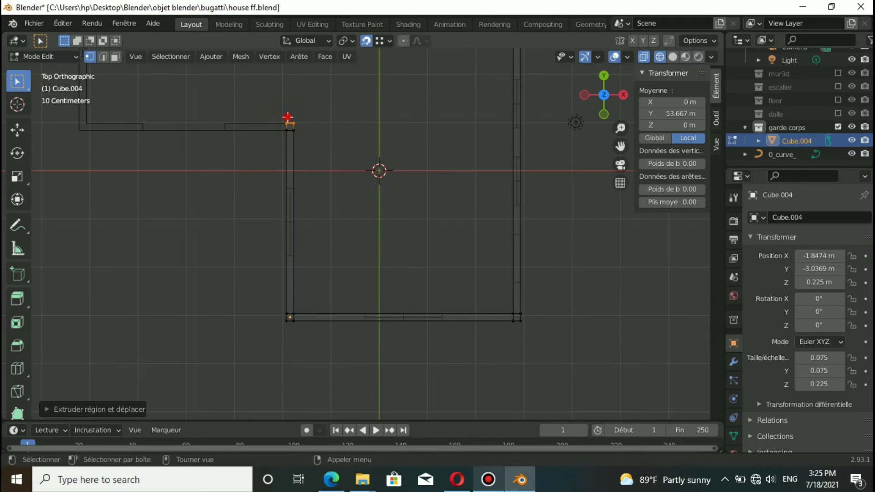
pyautogui.press('e')
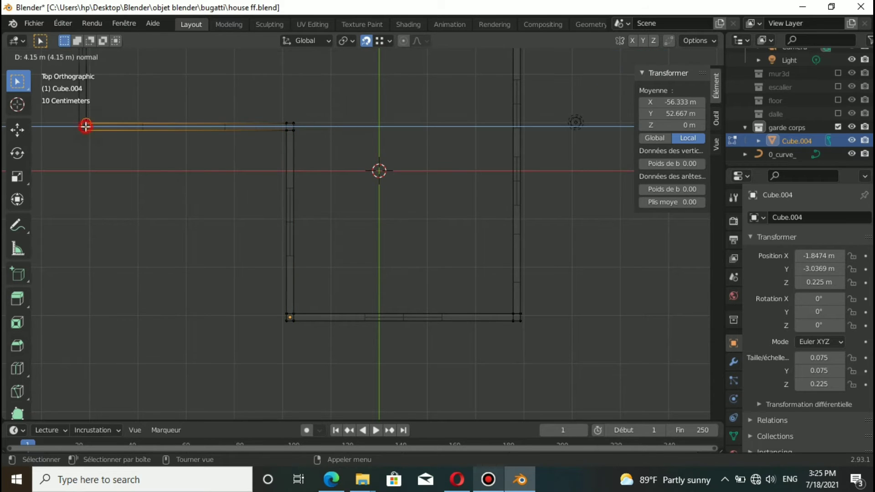
pyautogui.click(85, 127)
pyautogui.scroll(-1, 234, 264)
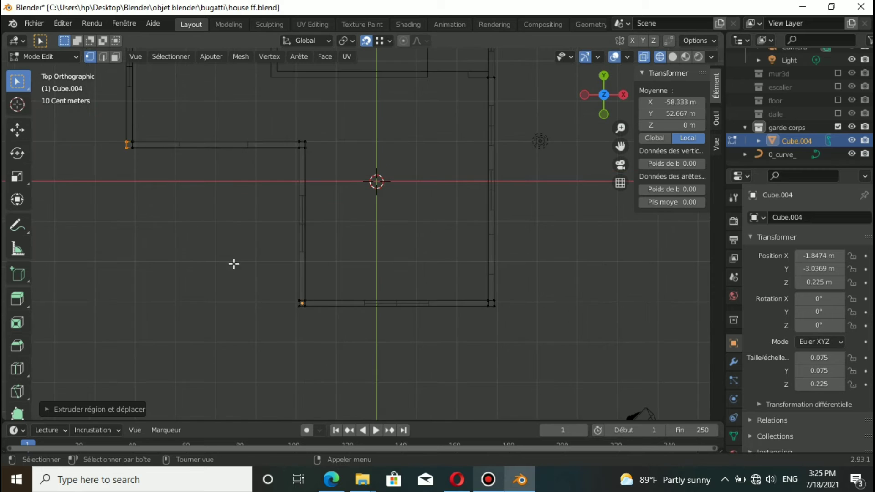
pyautogui.scroll(-1, 204, 230)
pyautogui.moveTo(620, 146); pyautogui.dragTo(623, 164)
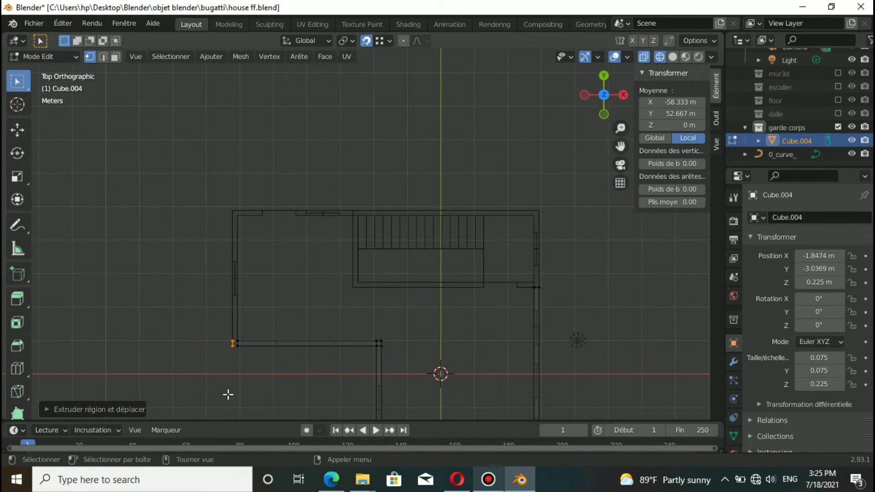
pyautogui.scroll(1, 236, 364)
pyautogui.scroll(1, 151, 382)
# Extrude the bottom-left vertices up, then a strip rightward along the back edge.
pyautogui.moveTo(150, 381); pyautogui.dragTo(195, 395)
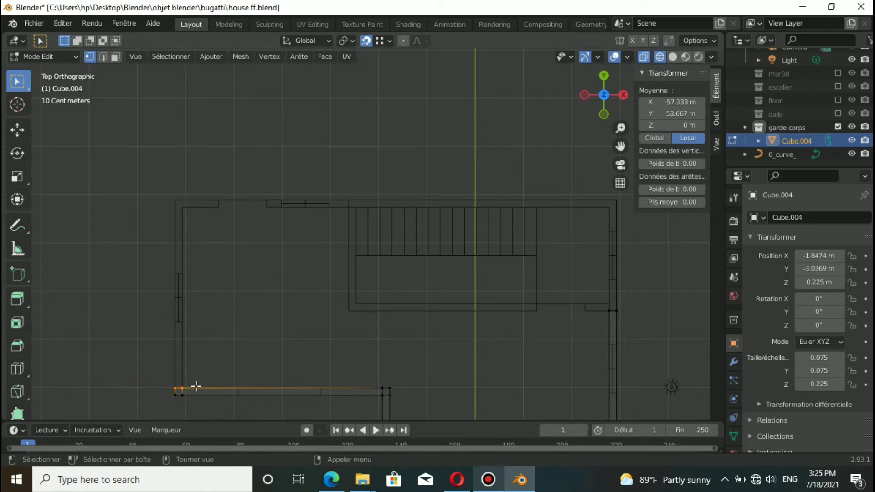
pyautogui.press('e')
pyautogui.click(183, 209)
pyautogui.press('e')
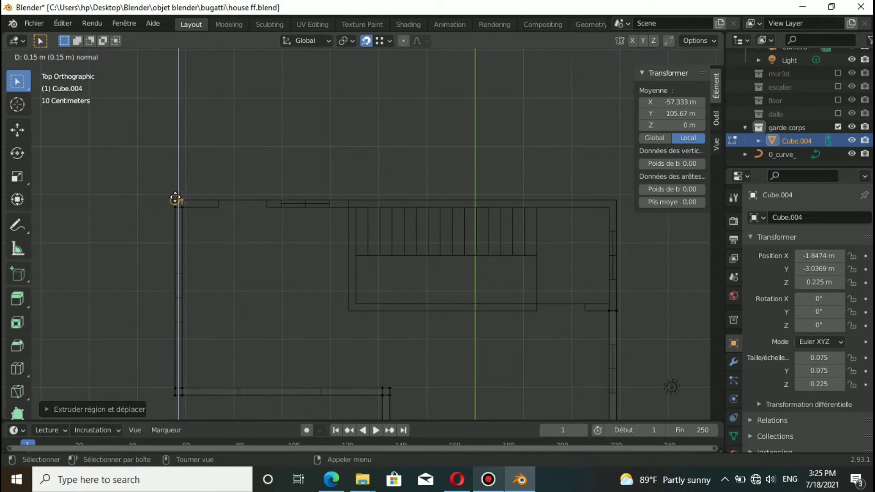
pyautogui.click(177, 200)
pyautogui.moveTo(178, 182); pyautogui.dragTo(198, 217)
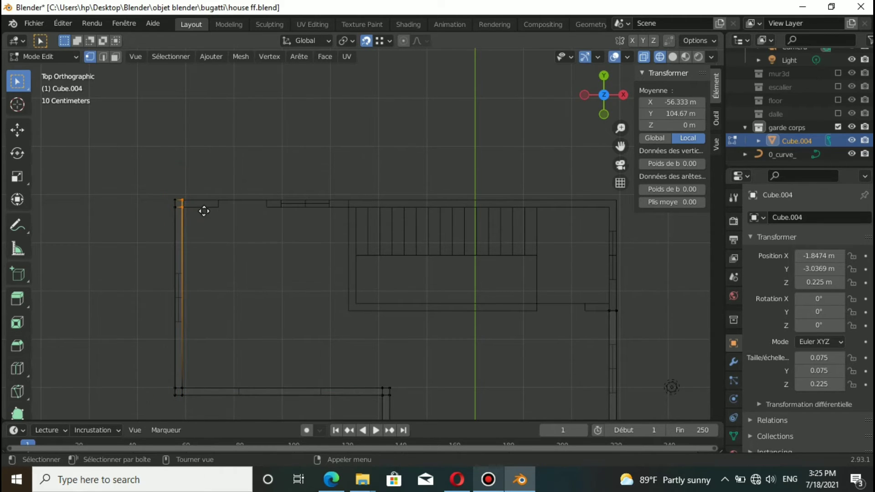
pyautogui.press('e')
pyautogui.click(349, 204)
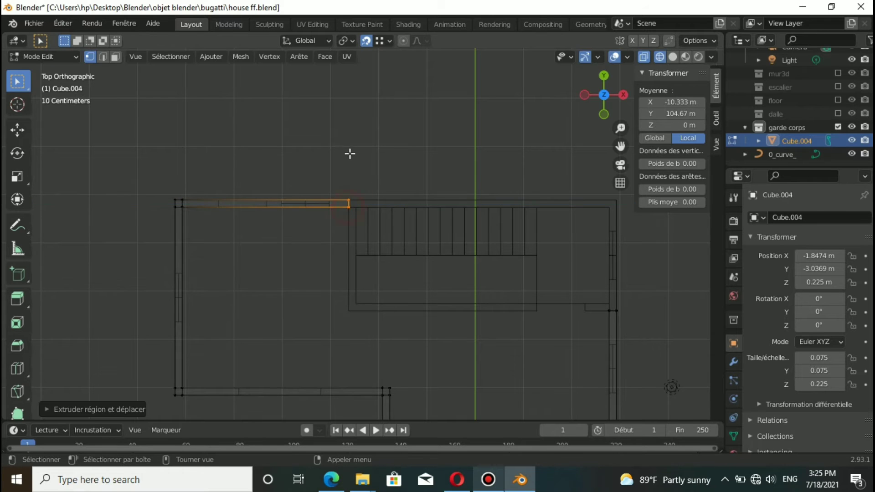
# Orbit to a perspective view and switch to Solid shading.
pyautogui.scroll(-1, 347, 123)
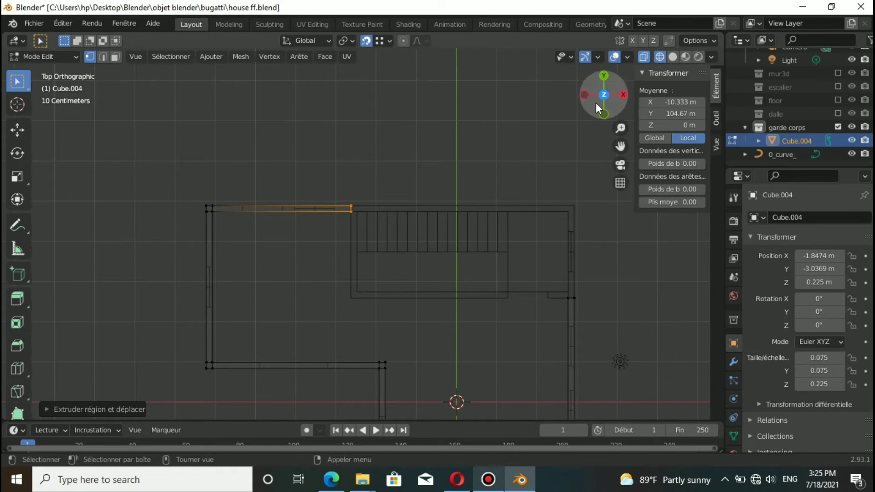
pyautogui.moveTo(604, 94); pyautogui.dragTo(376, 319)
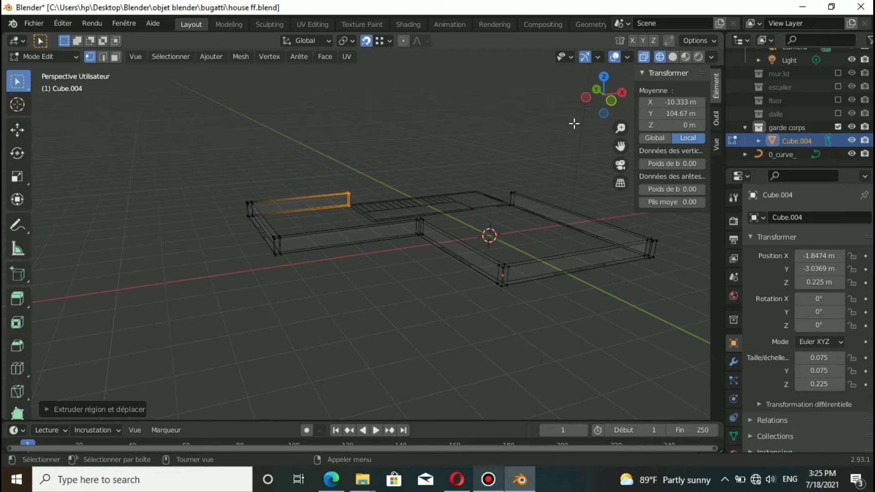
pyautogui.hotkey('shift', 'z')
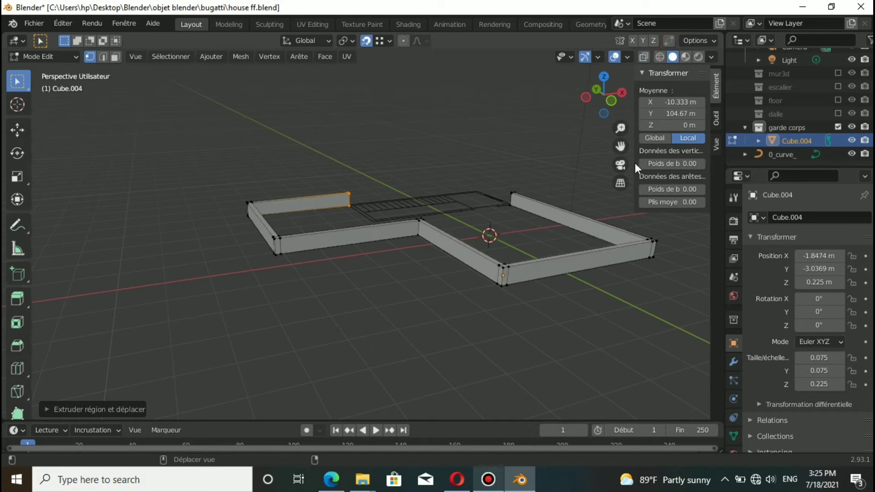
pyautogui.click(46, 56)
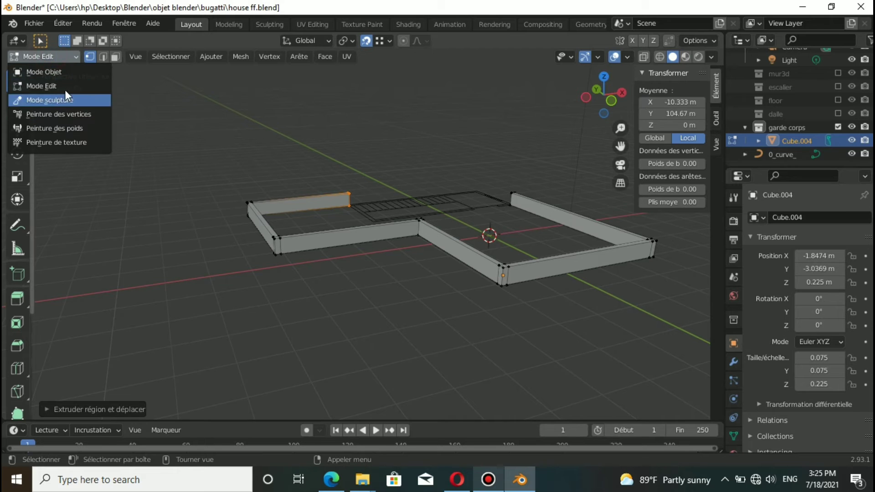
# In Object Mode, raise the parapet 3 m along Z.
pyautogui.click(44, 72)
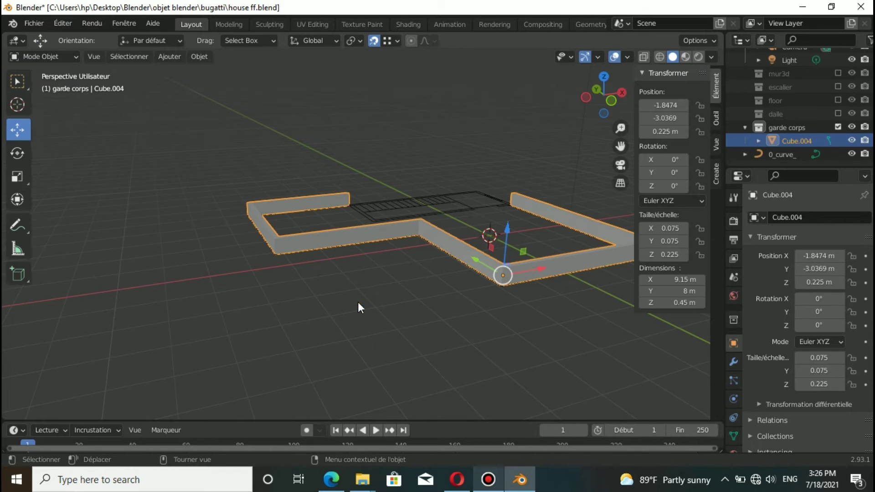
pyautogui.click(329, 245)
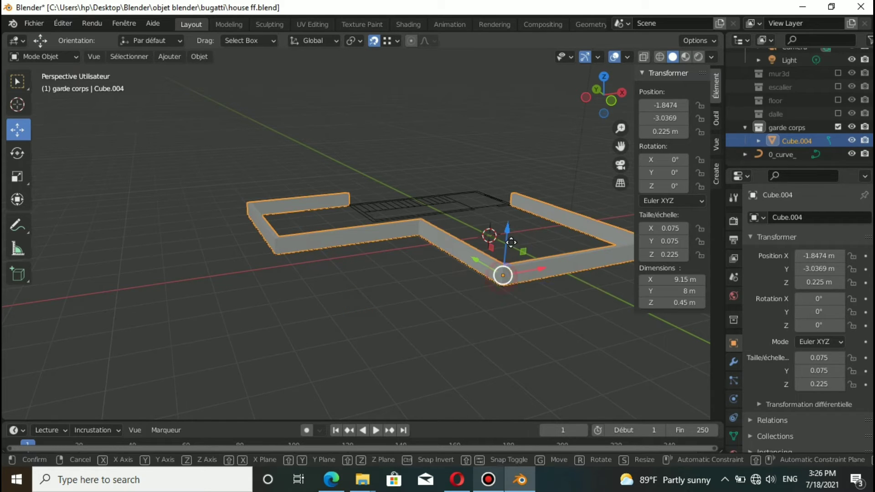
pyautogui.moveTo(502, 276); pyautogui.dragTo(523, 167)
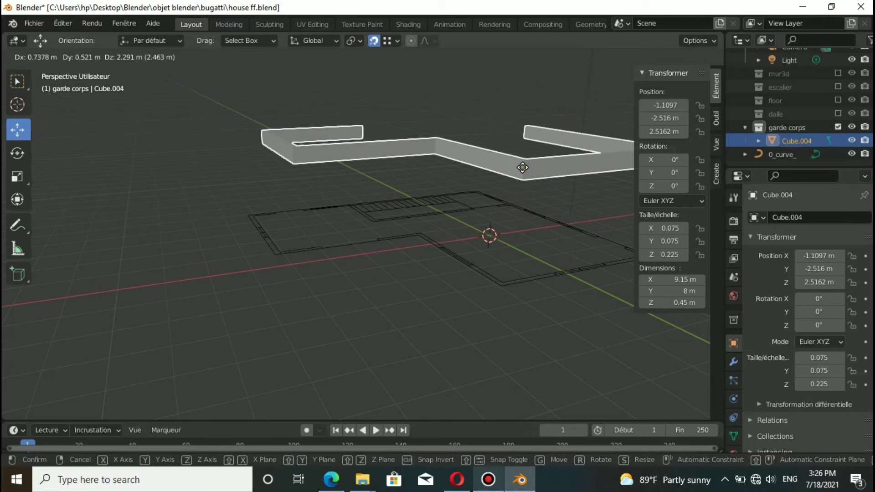
pyautogui.press('z')
pyautogui.moveTo(523, 167); pyautogui.dragTo(524, 142)
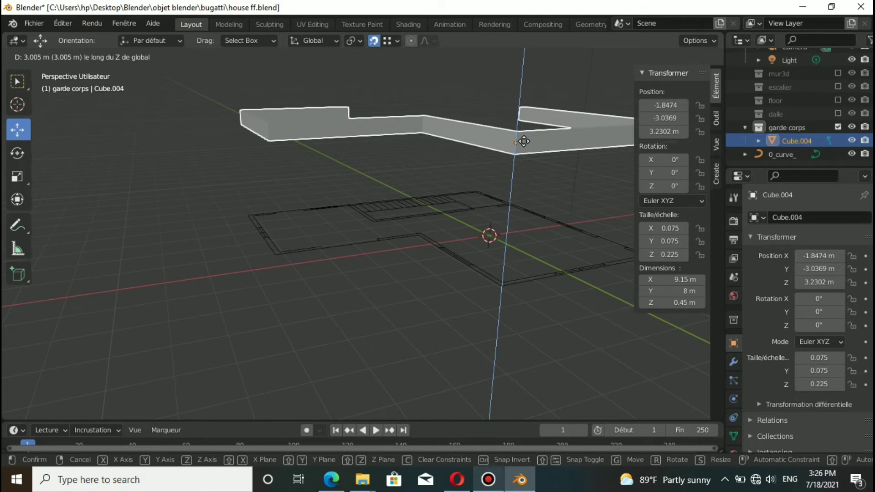
pyautogui.write('3')
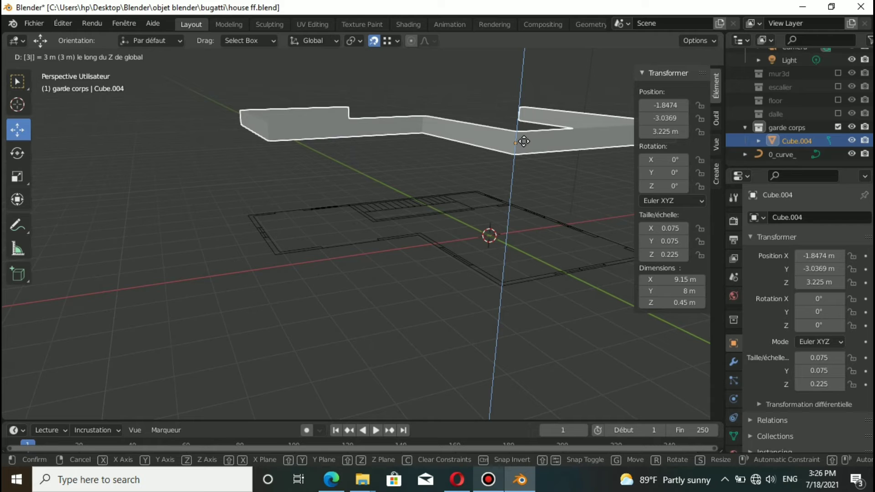
pyautogui.press('Return')
pyautogui.scroll(-1, 458, 255)
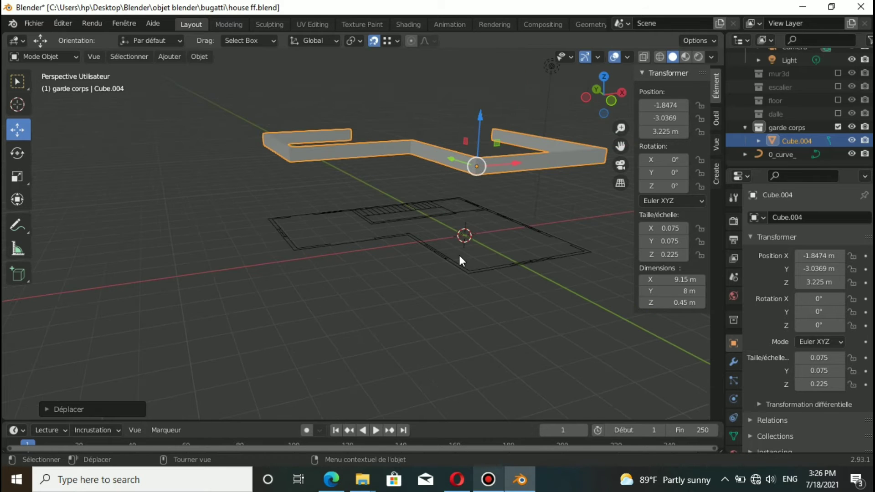
pyautogui.click(476, 295)
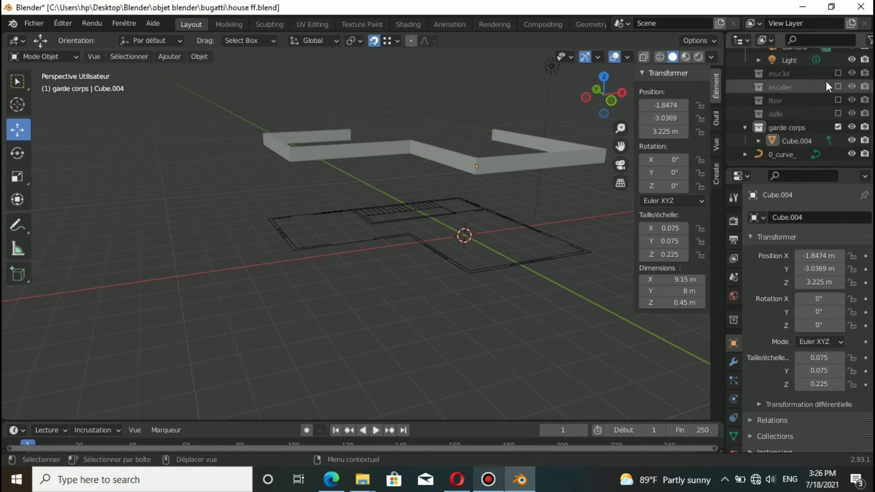
# Show the mur3d, escalier, floor and dalle collections again.
pyautogui.click(838, 73)
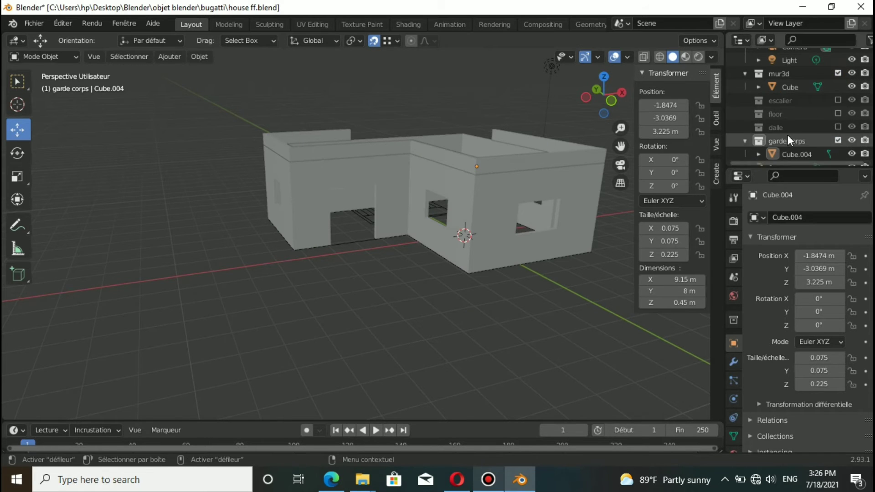
pyautogui.moveTo(596, 99)
pyautogui.mouseDown()
pyautogui.moveTo(600, 132)
pyautogui.moveTo(556, 91)
pyautogui.moveTo(593, 110)
pyautogui.mouseUp()
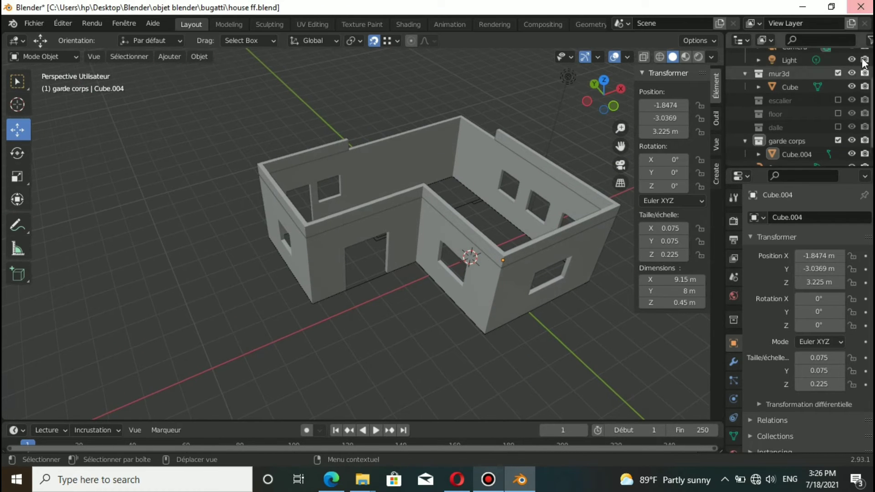
pyautogui.click(838, 100)
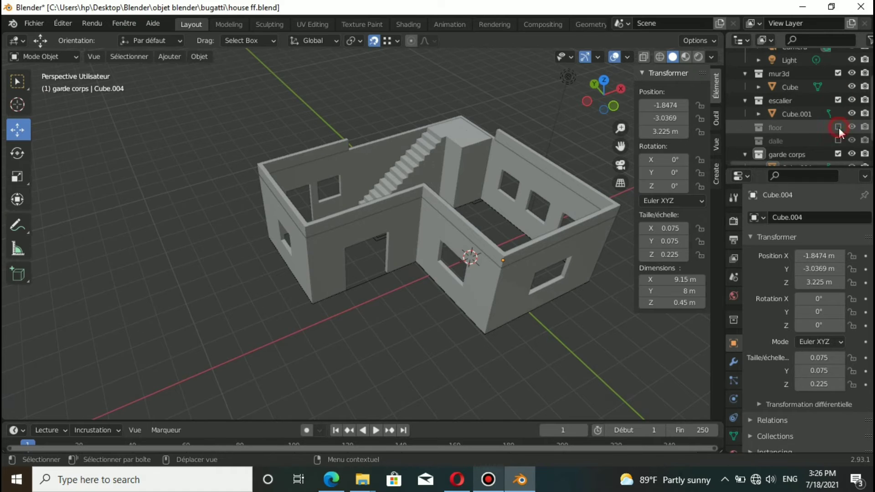
pyautogui.click(839, 128)
pyautogui.click(838, 154)
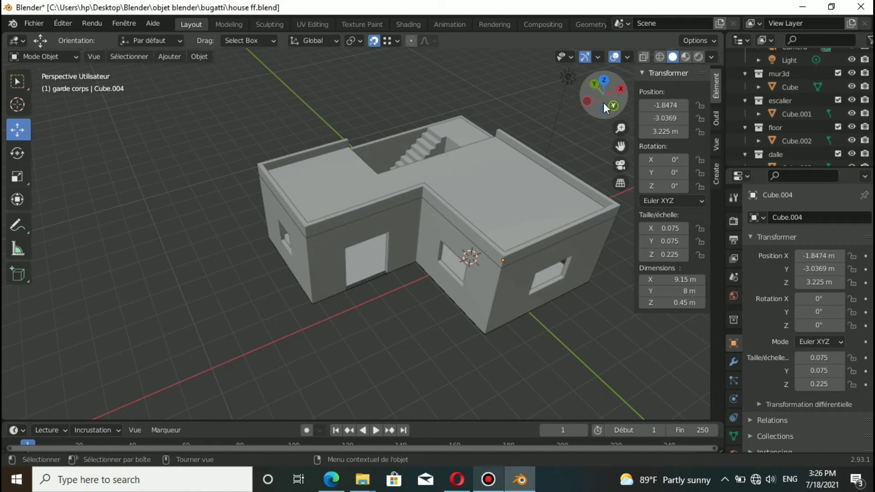
pyautogui.moveTo(625, 108)
pyautogui.mouseDown()
pyautogui.moveTo(611, 137)
pyautogui.moveTo(592, 91)
pyautogui.moveTo(601, 95)
pyautogui.mouseUp()
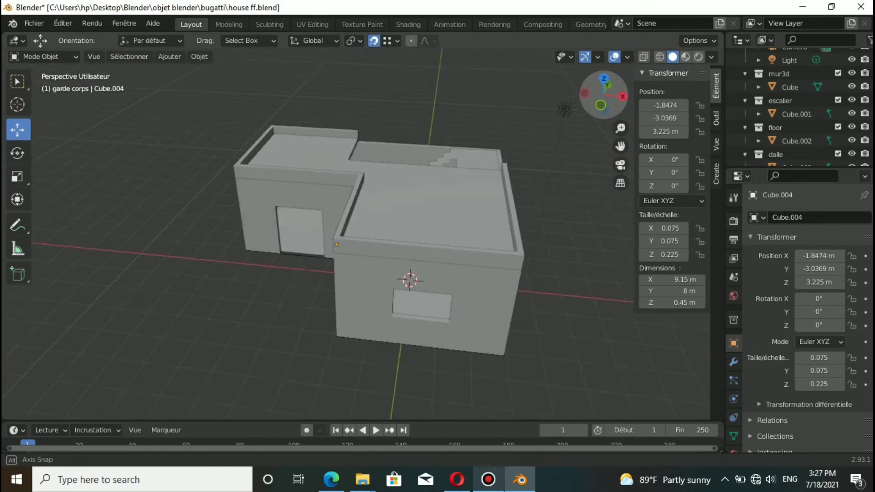
# Add a new collection named 'mur cage' under Scene Collection and save the file.
pyautogui.moveTo(602, 96); pyautogui.dragTo(604, 93)
pyautogui.scroll(3, 779, 57)
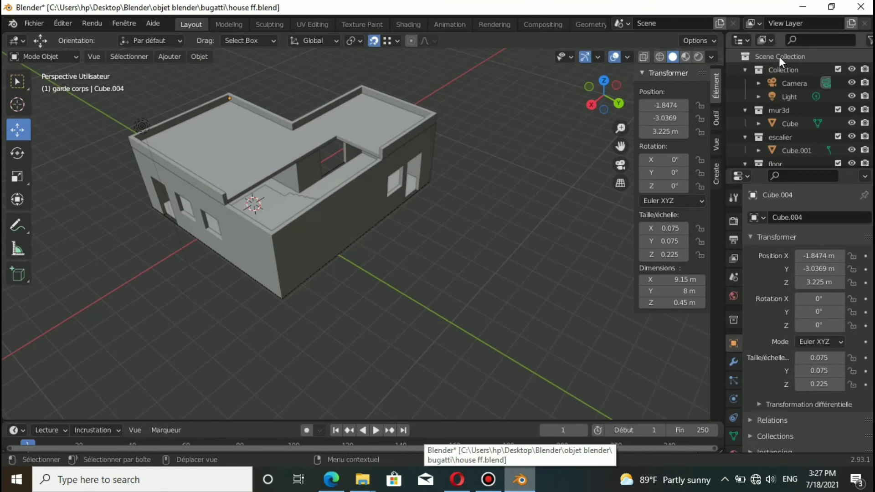
pyautogui.click(780, 56)
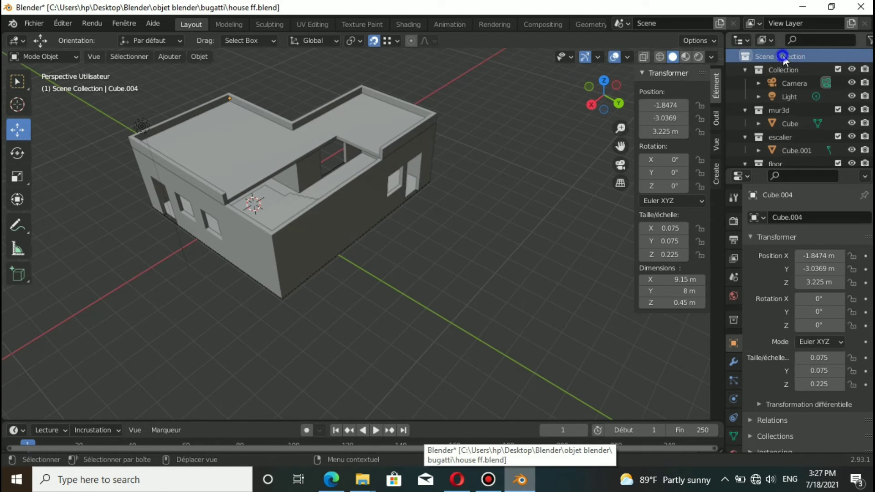
pyautogui.rightClick(777, 57)
pyautogui.click(767, 58)
pyautogui.scroll(-3, 808, 128)
pyautogui.scroll(-2, 812, 123)
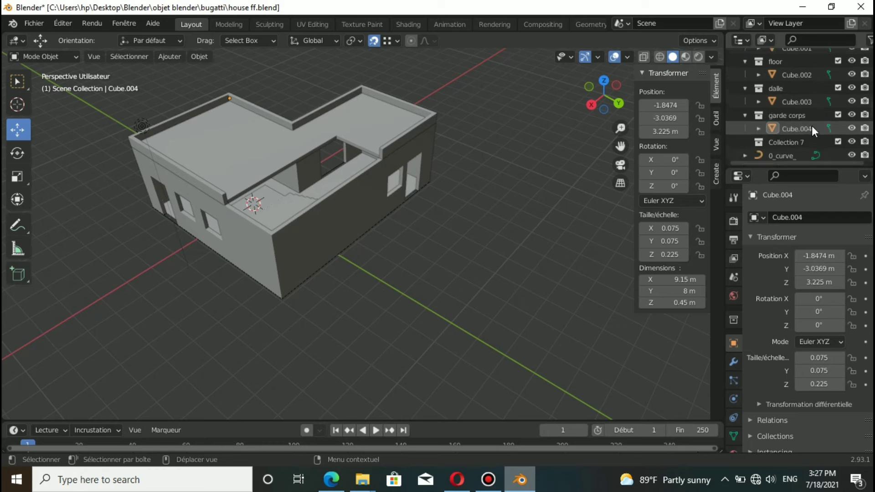
pyautogui.doubleClick(809, 142)
pyautogui.write('mur cgage')
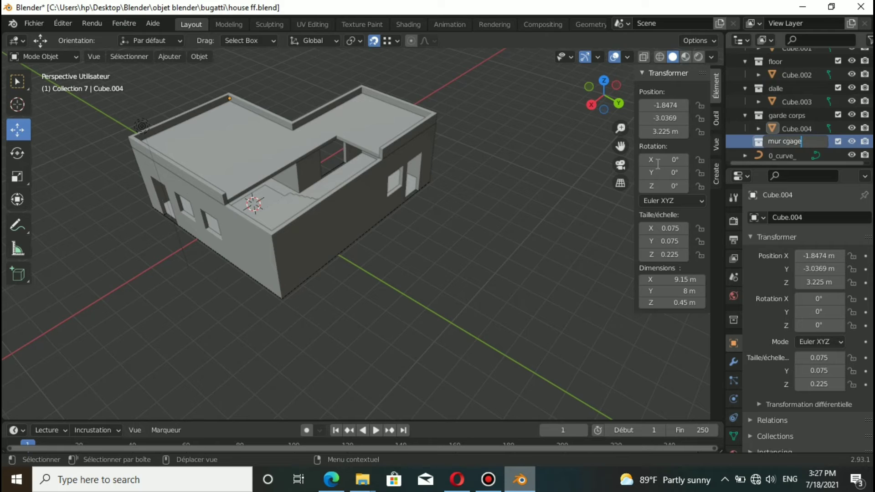
pyautogui.press('Return')
pyautogui.hotkey('ctrl', 's')
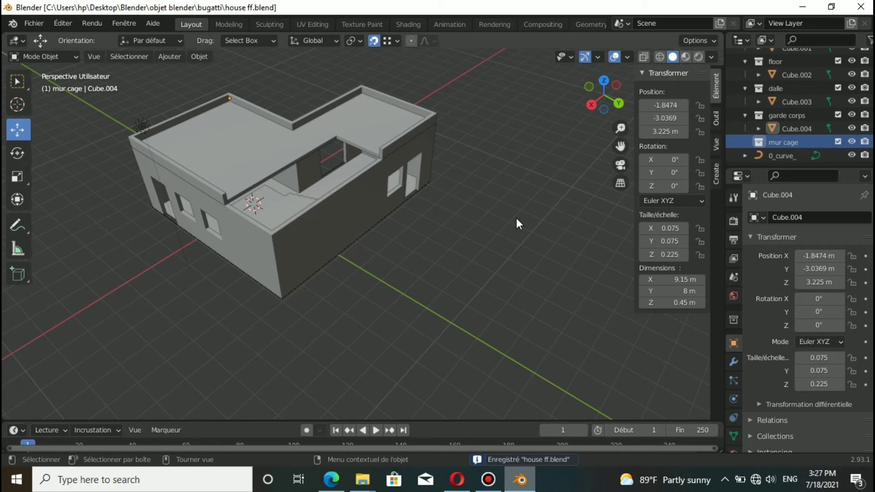
pyautogui.click(170, 56)
pyautogui.moveTo(183, 99)
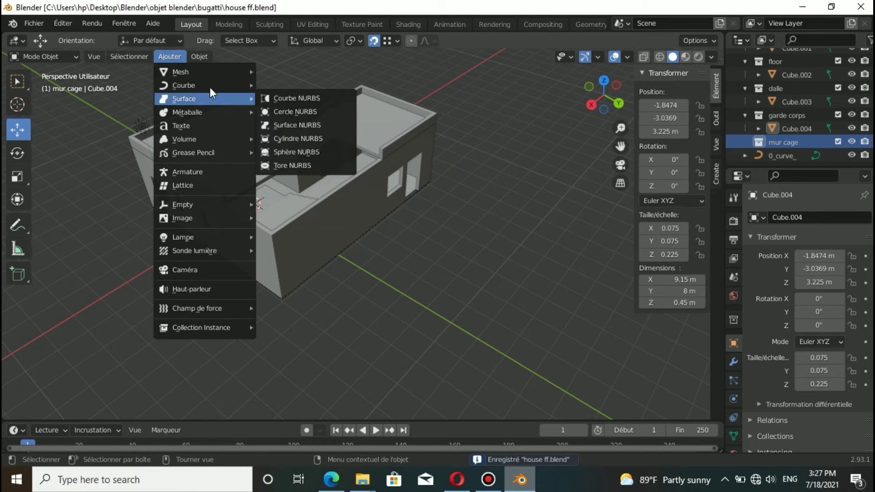
# Add a cube in mur cage and set its dimensions to 0.15 × 0.15 × 2.6 m.
pyautogui.click(278, 85)
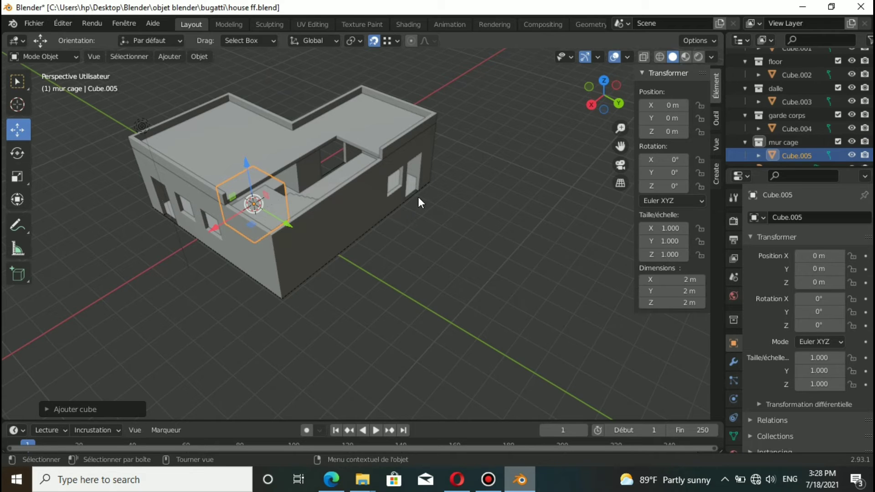
pyautogui.click(696, 280)
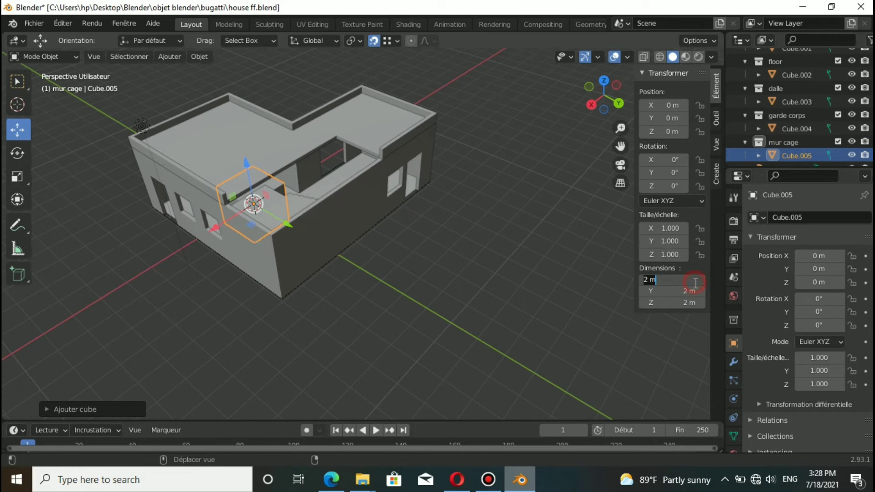
pyautogui.press('BackSpace')
pyautogui.press('Return')
pyautogui.click(664, 292)
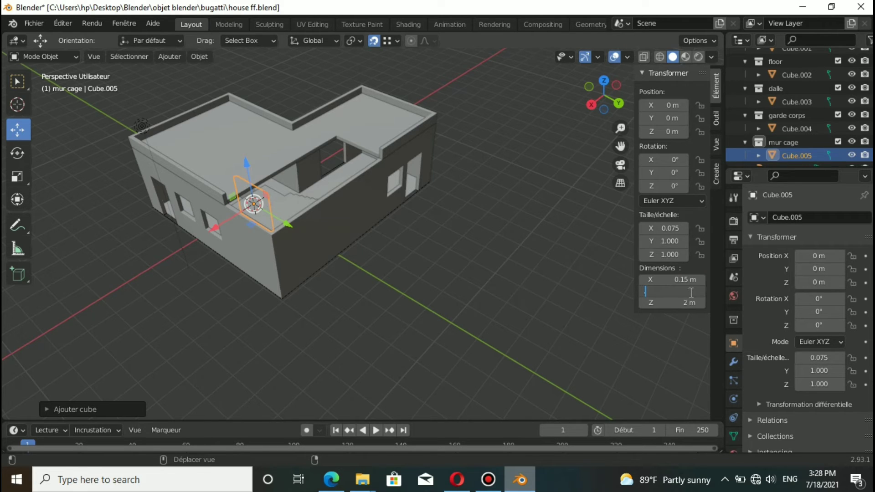
pyautogui.write('.15')
pyautogui.press('Return')
pyautogui.click(671, 303)
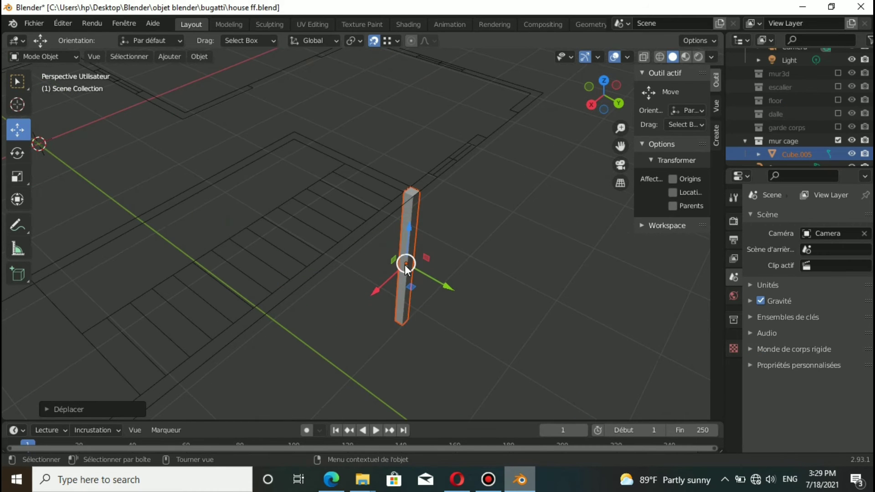
# Raise the pillar 2.6 m along Z, reselect it and switch to Top view.
pyautogui.press('g')
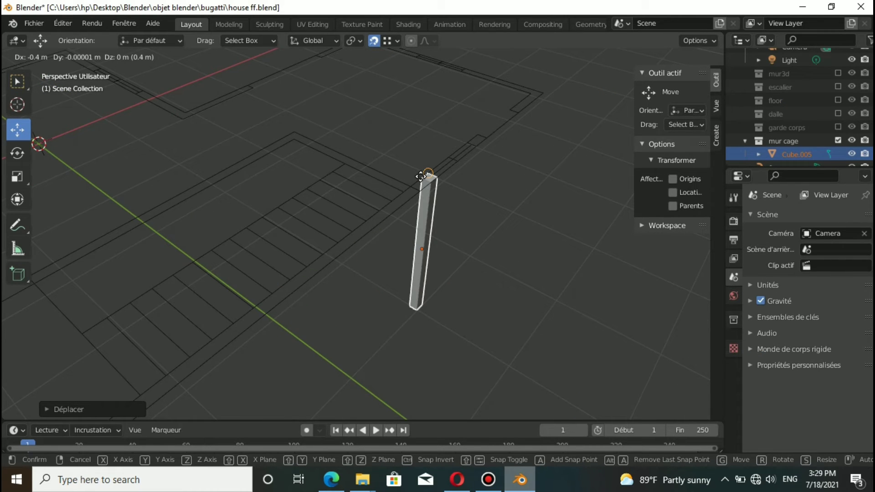
pyautogui.write('z2.')
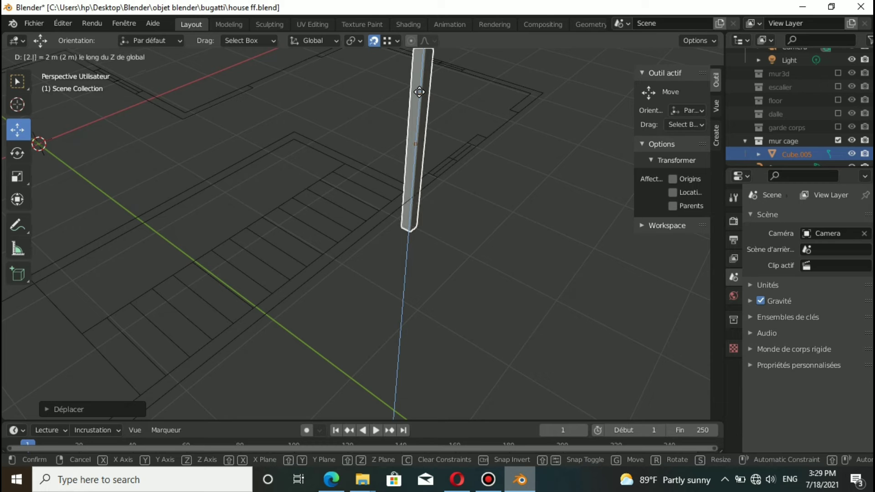
pyautogui.write('6')
pyautogui.press('Return')
pyautogui.scroll(-2, 445, 328)
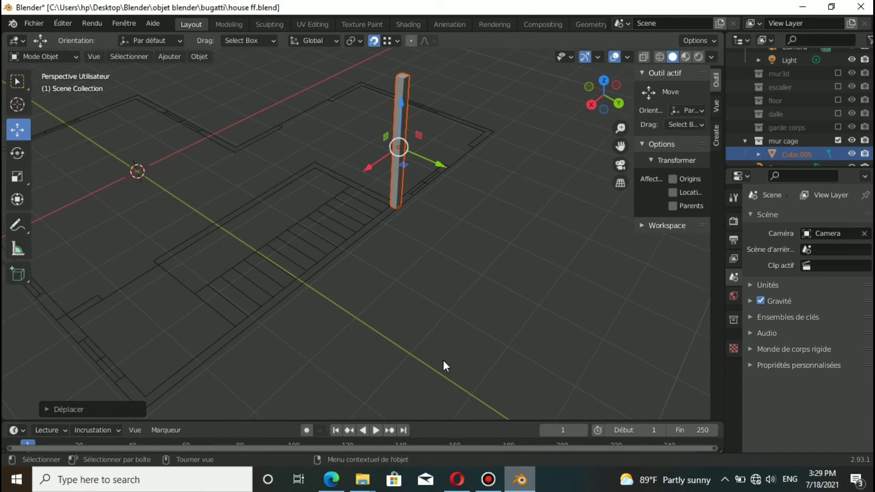
pyautogui.click(424, 247)
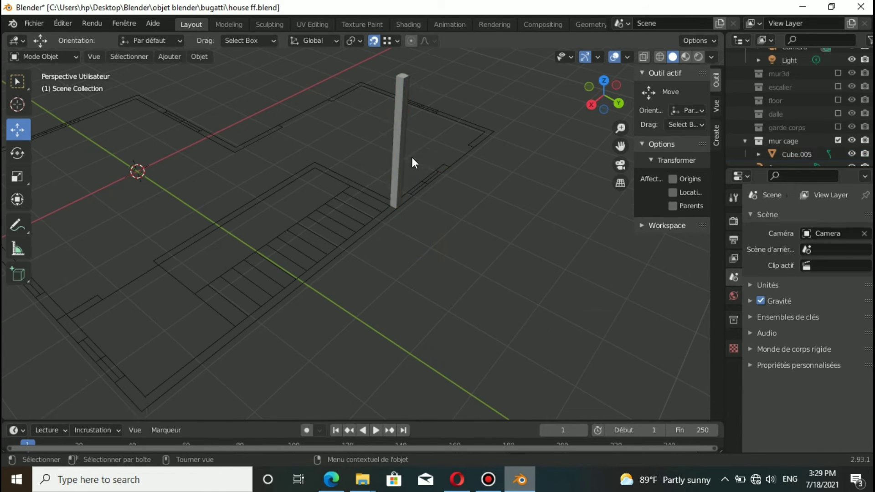
pyautogui.click(400, 114)
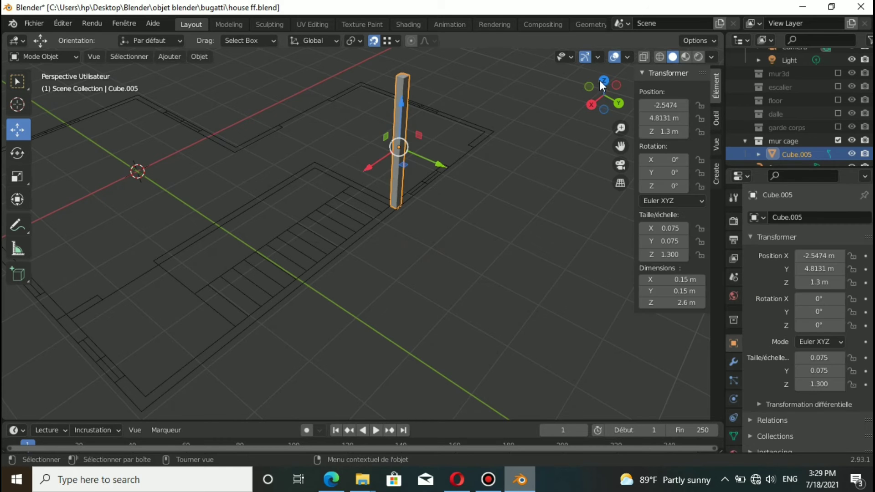
pyautogui.click(604, 80)
# Enter Edit Mode on the pillar and select its right-side vertices.
pyautogui.click(32, 58)
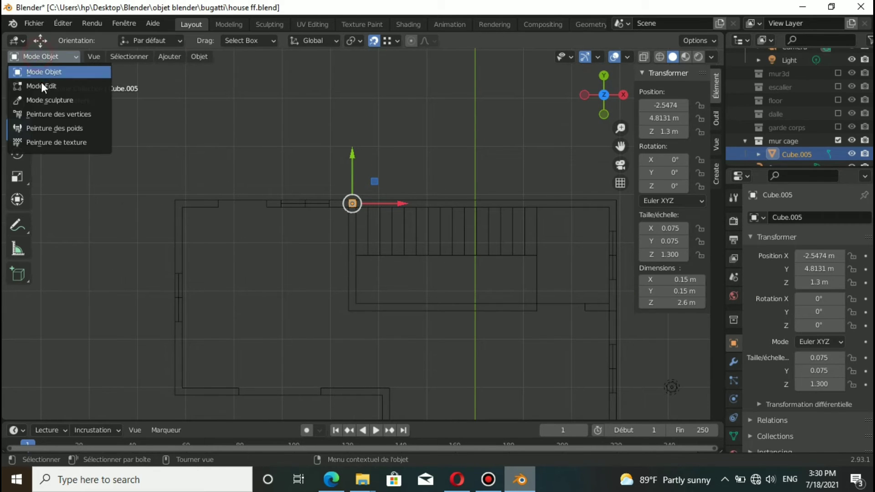
pyautogui.click(41, 82)
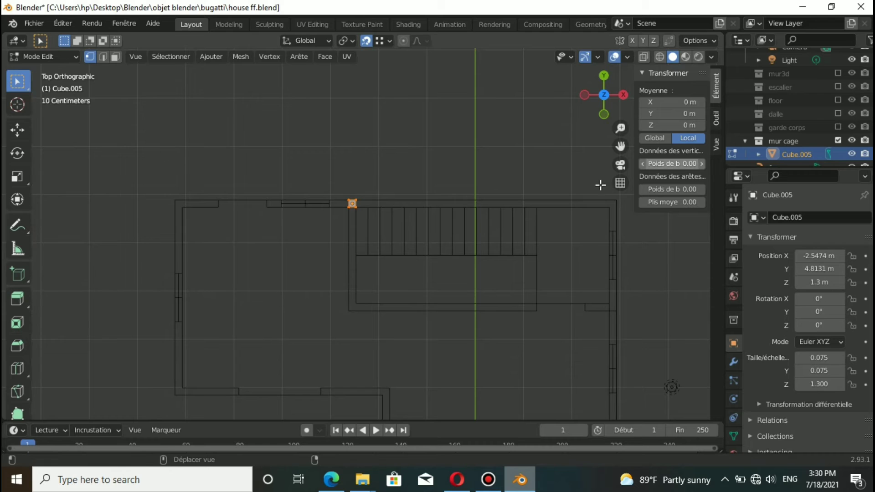
pyautogui.scroll(2, 355, 234)
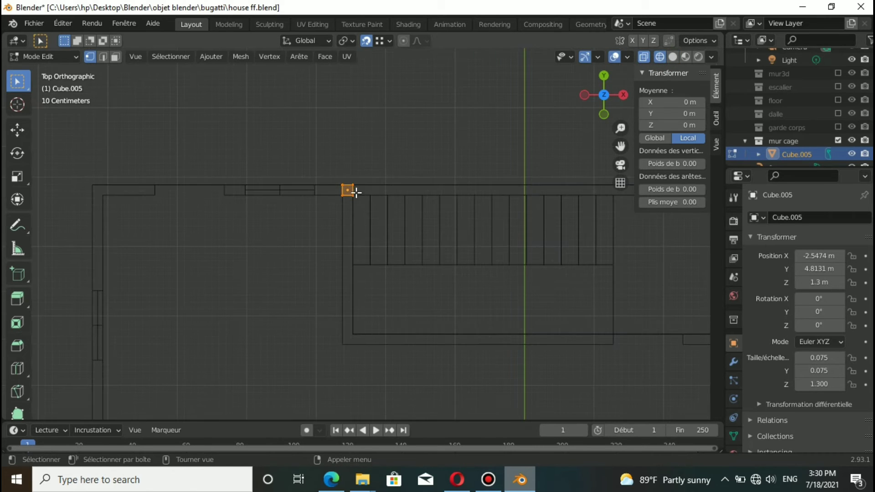
pyautogui.moveTo(348, 178); pyautogui.dragTo(378, 206)
pyautogui.press('e')
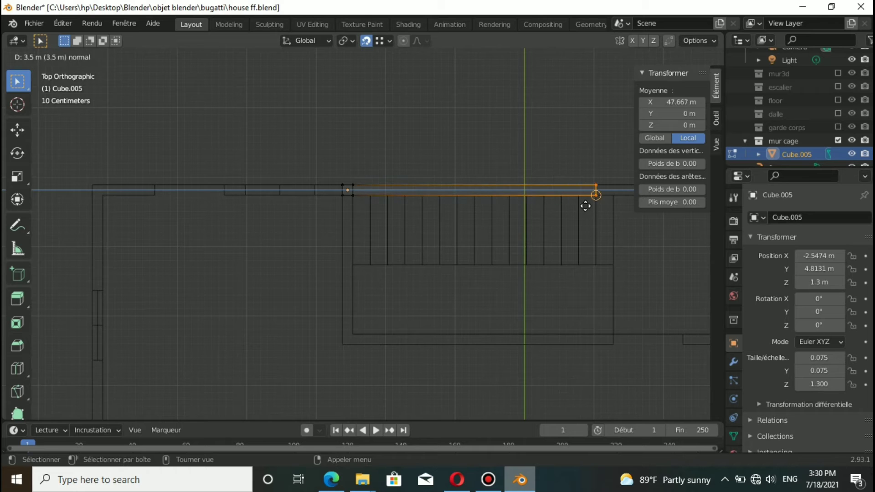
pyautogui.press('Escape')
pyautogui.scroll(-2, 423, 238)
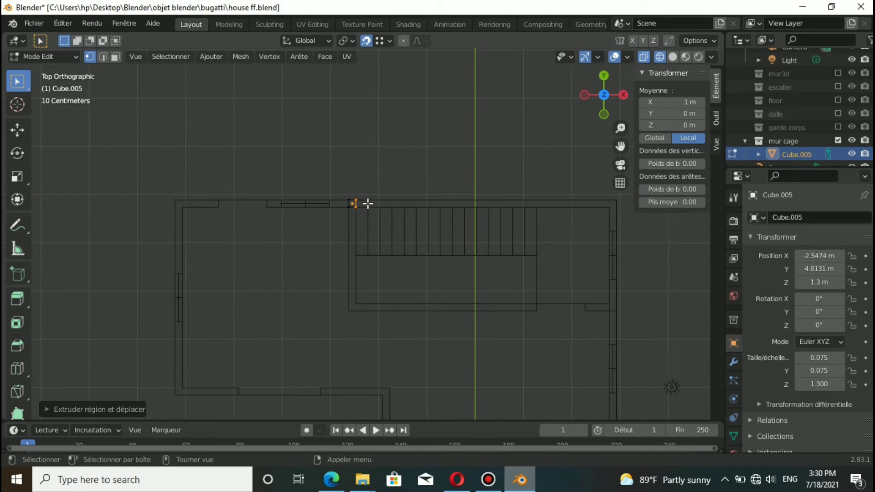
# Extrude walls along the stair cage's top edge and down its right side.
pyautogui.press('e')
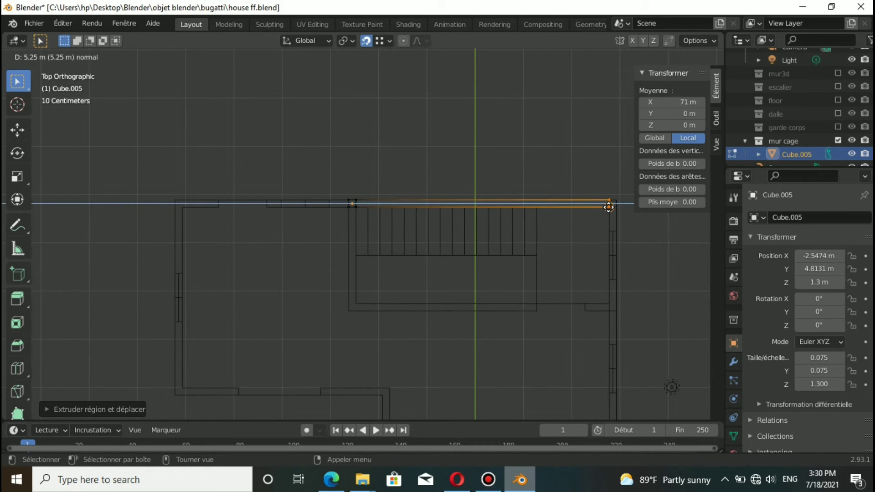
pyautogui.click(609, 208)
pyautogui.press('e')
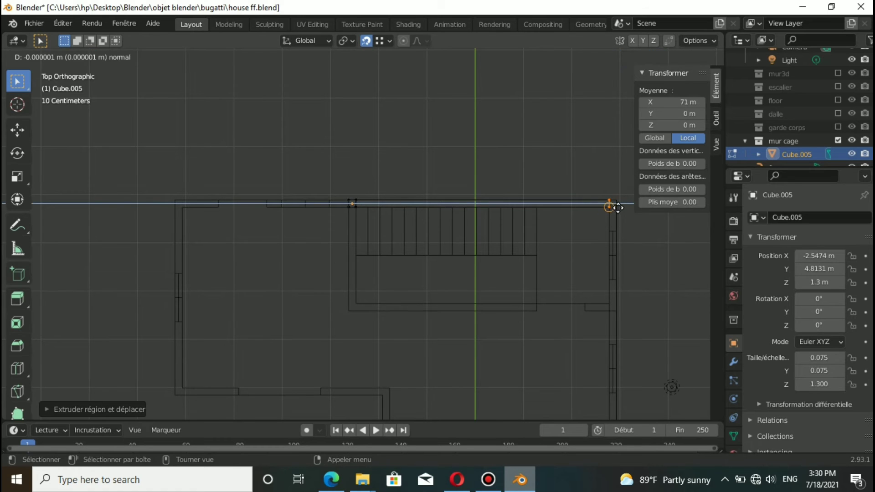
pyautogui.click(618, 201)
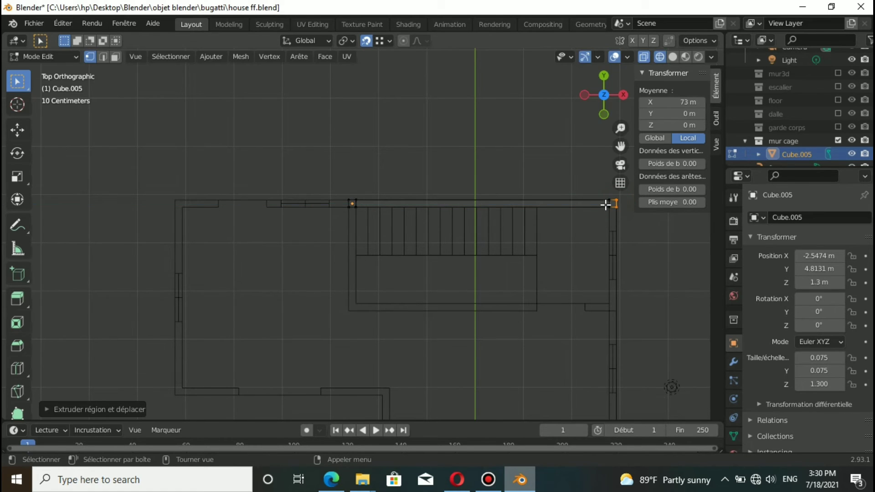
pyautogui.moveTo(606, 205); pyautogui.dragTo(626, 217)
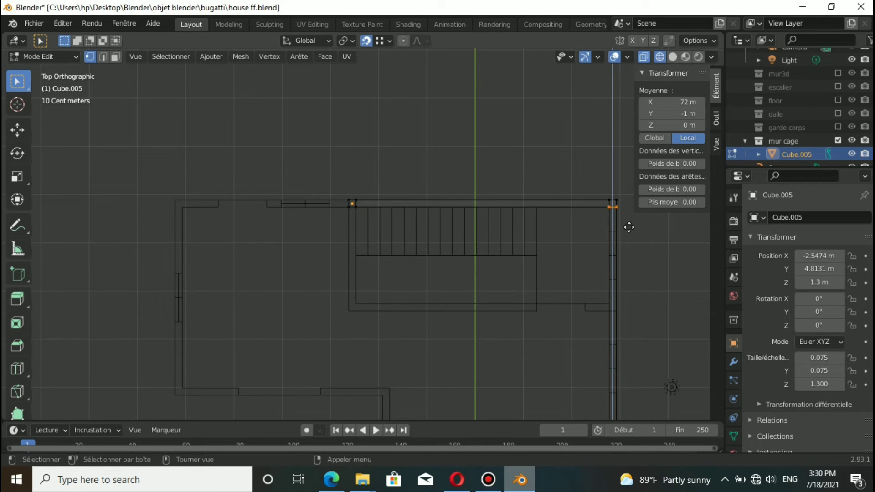
pyautogui.press('e')
pyautogui.click(611, 304)
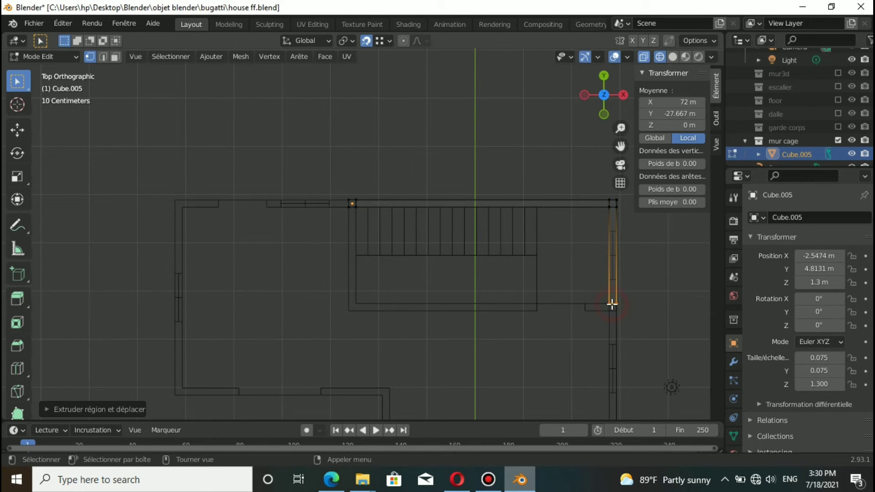
pyautogui.press('e')
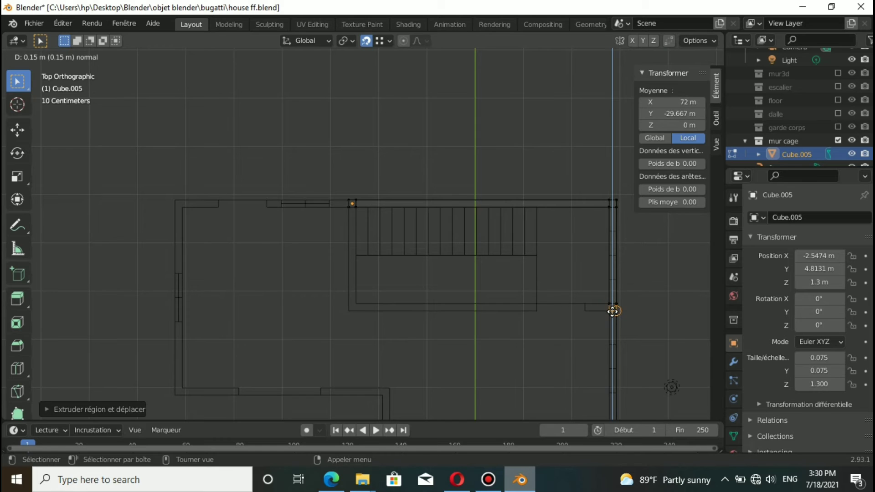
pyautogui.click(613, 311)
# Start the bottom wall and place a duplicated edge past the doorway gap.
pyautogui.press('b')
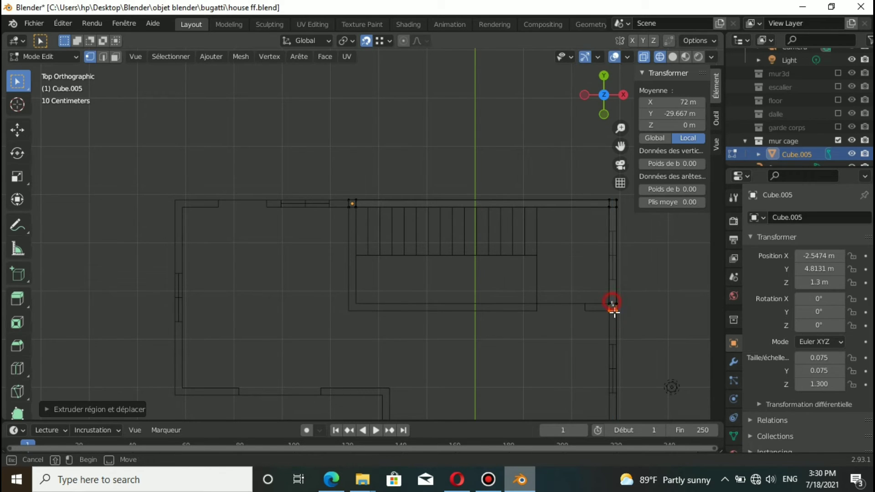
pyautogui.moveTo(612, 302); pyautogui.dragTo(600, 321)
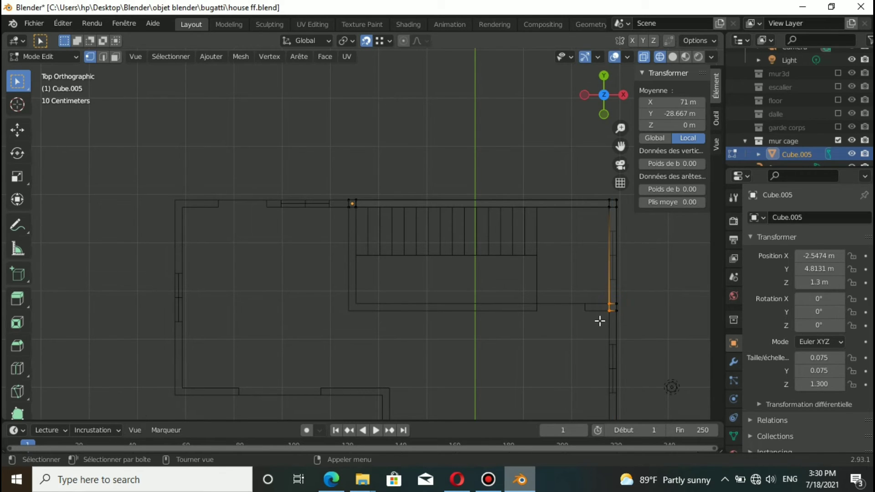
pyautogui.press('e')
pyautogui.click(588, 308)
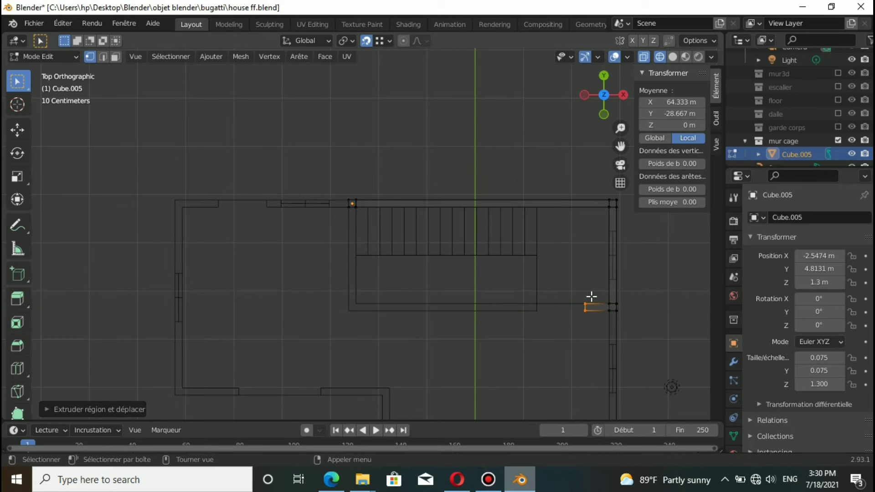
pyautogui.hotkey('shift', 'd')
pyautogui.rightClick(577, 299)
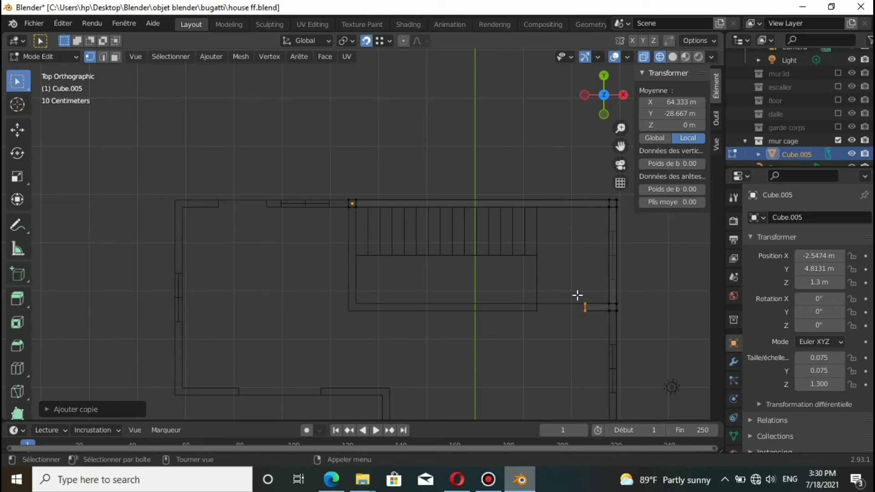
pyautogui.press('g')
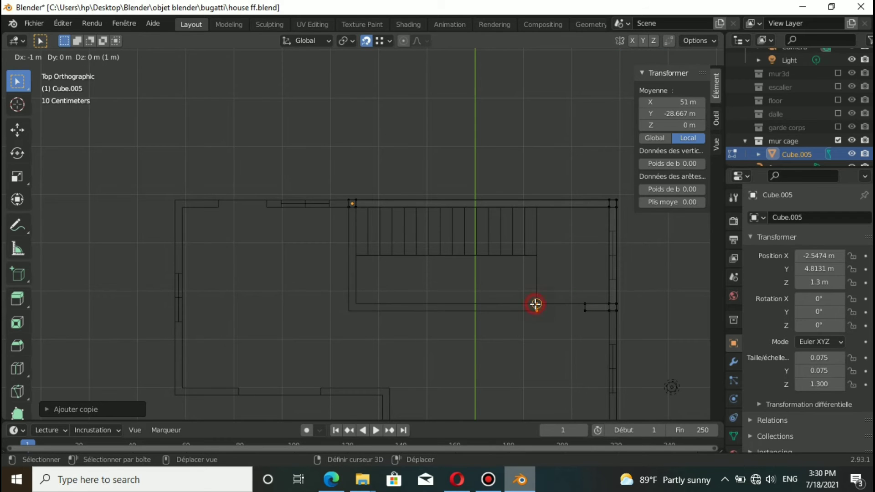
pyautogui.click(536, 304)
# Extend the bottom wall to the left corner and the left wall up to the pillar.
pyautogui.press('e')
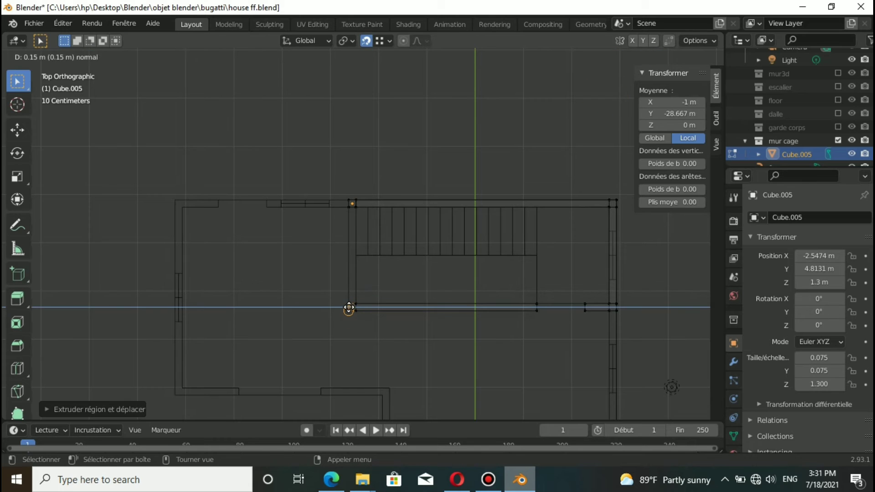
pyautogui.click(344, 300)
pyautogui.press('e')
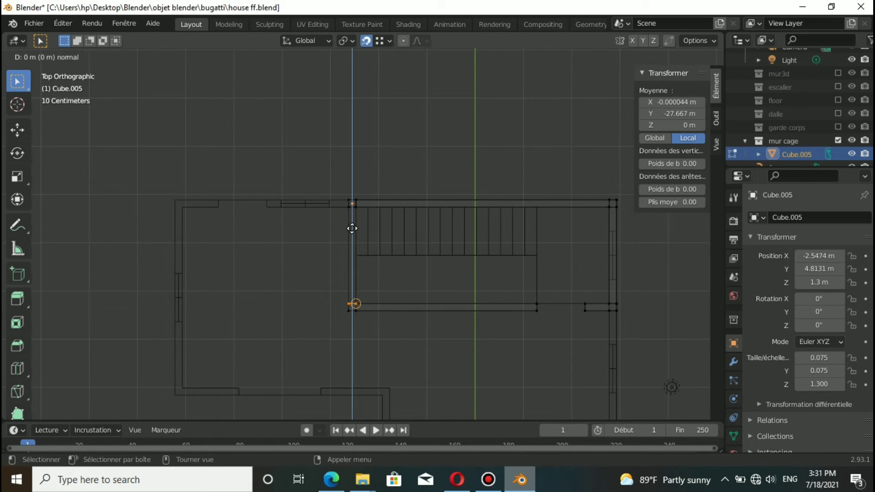
pyautogui.click(354, 209)
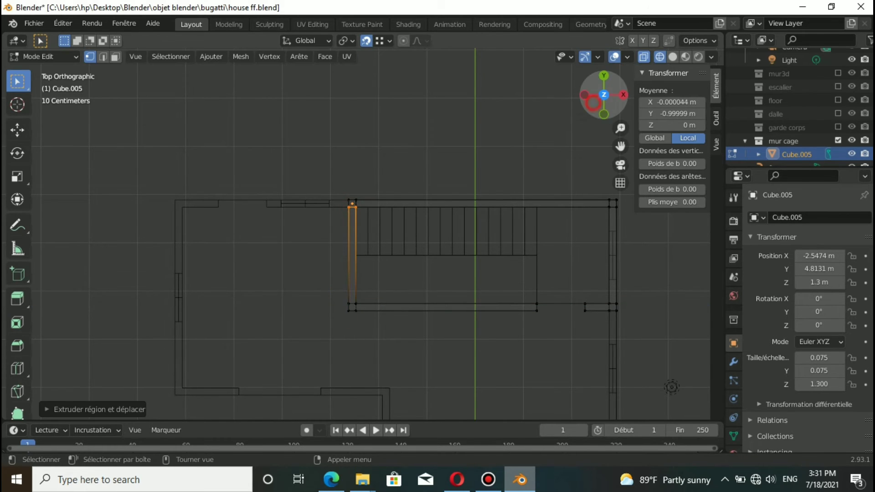
# Extrude the stair-cage walls' top edge loop up by 0.6 m.
pyautogui.moveTo(596, 112); pyautogui.dragTo(391, 251)
pyautogui.scroll(-5, 533, 184)
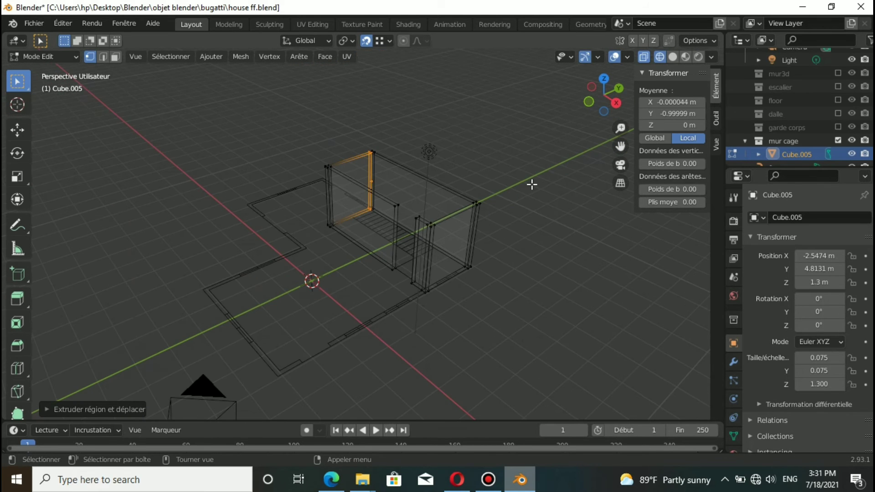
pyautogui.moveTo(506, 190); pyautogui.dragTo(490, 188, button='middle')
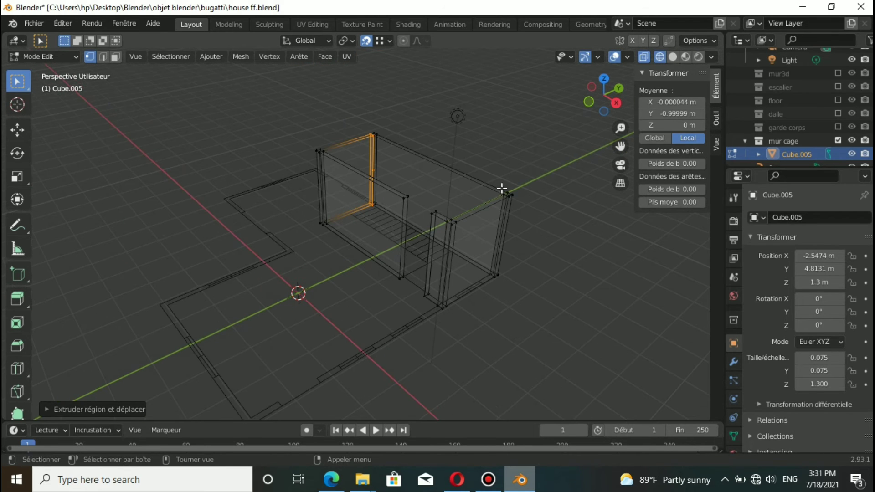
pyautogui.keyDown('alt'); pyautogui.click(502, 188); pyautogui.keyUp('alt')
pyautogui.write('e.6')
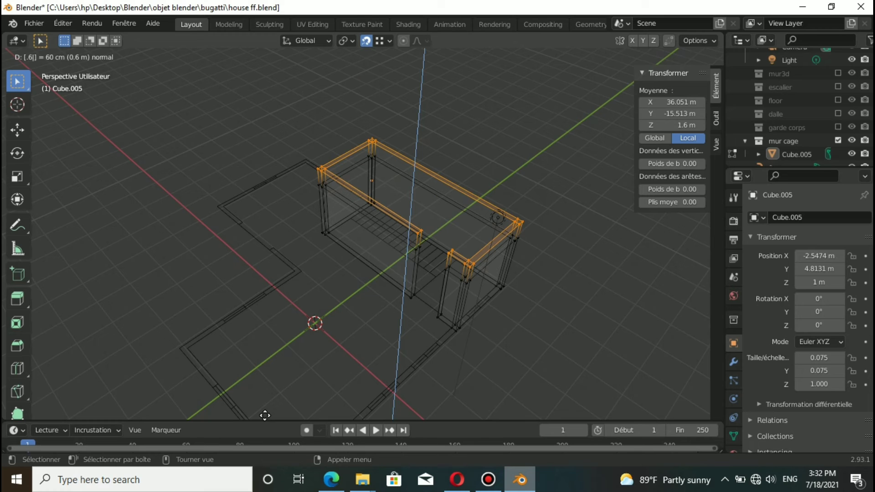
pyautogui.press('Return')
# In solid shading, extrude a wall face across the doorway gap to form a lintel.
pyautogui.click(673, 56)
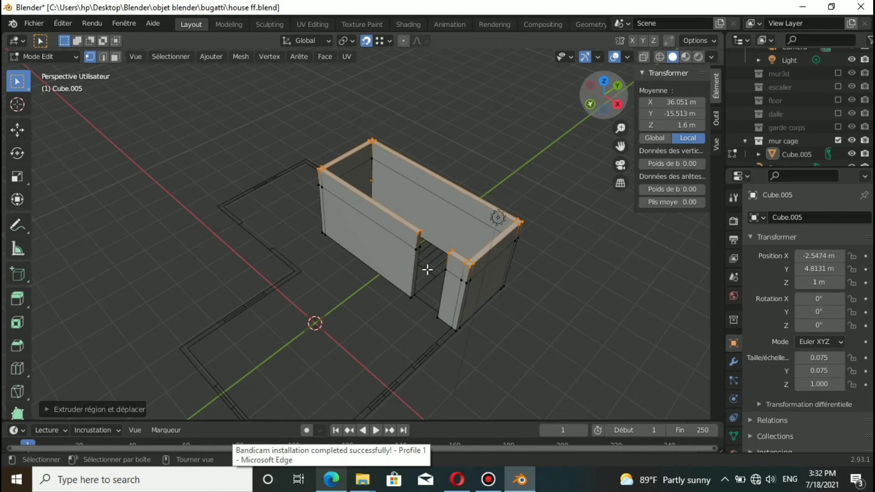
pyautogui.scroll(2, 433, 242)
pyautogui.hotkey('alt', 'a')
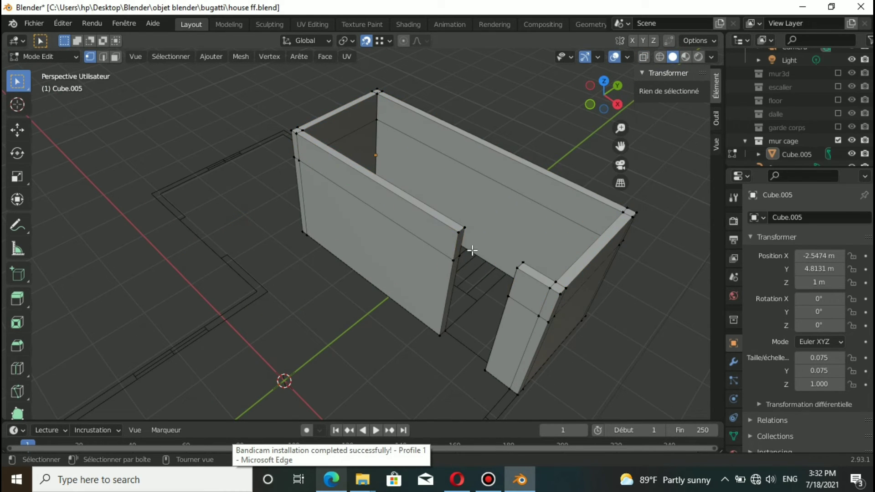
pyautogui.click(116, 57)
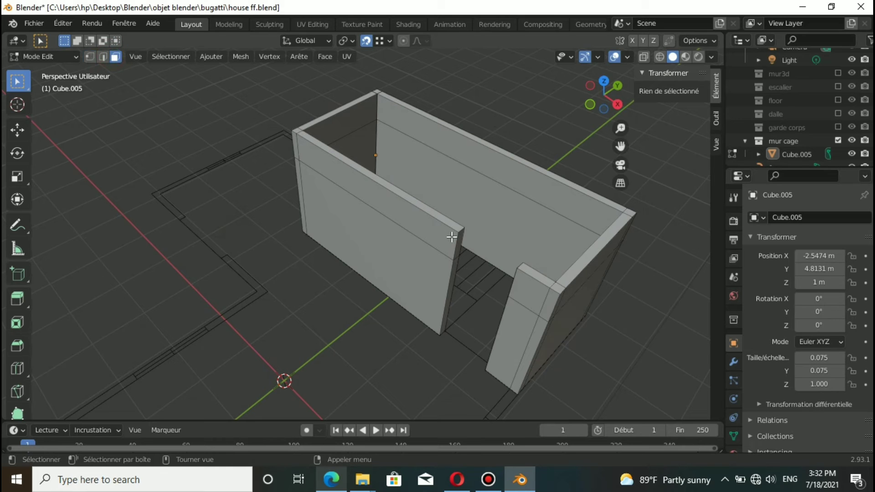
pyautogui.click(459, 246)
pyautogui.press('e')
pyautogui.click(518, 269)
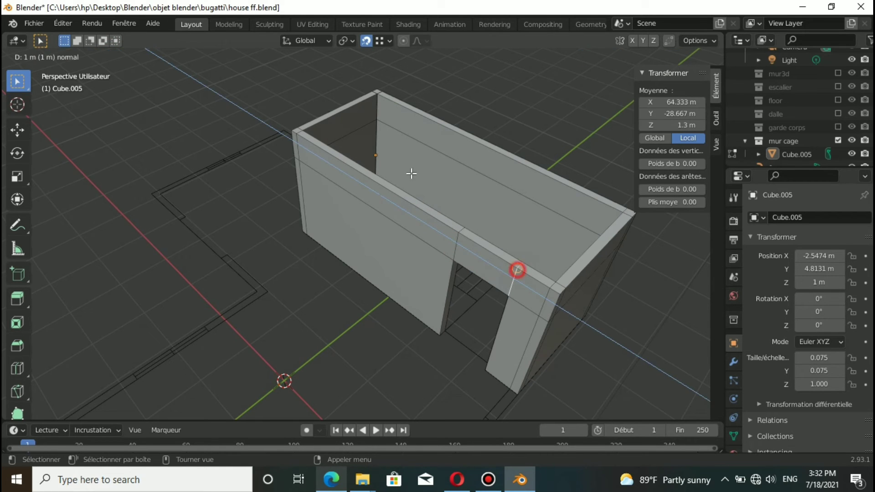
# Return to Object Mode and select the stair-cage walls.
pyautogui.moveTo(408, 115); pyautogui.dragTo(509, 164, button='middle')
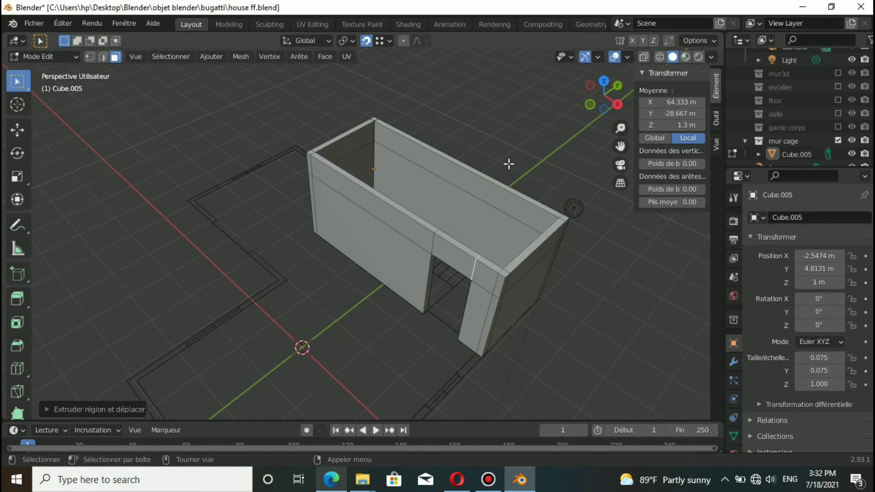
pyautogui.click(73, 56)
pyautogui.click(69, 73)
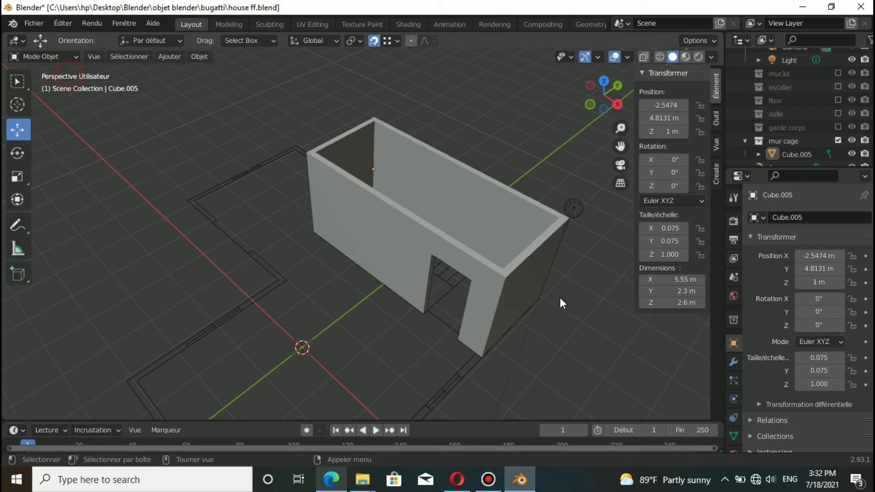
pyautogui.click(508, 290)
pyautogui.moveTo(431, 162); pyautogui.dragTo(407, 186, button='middle')
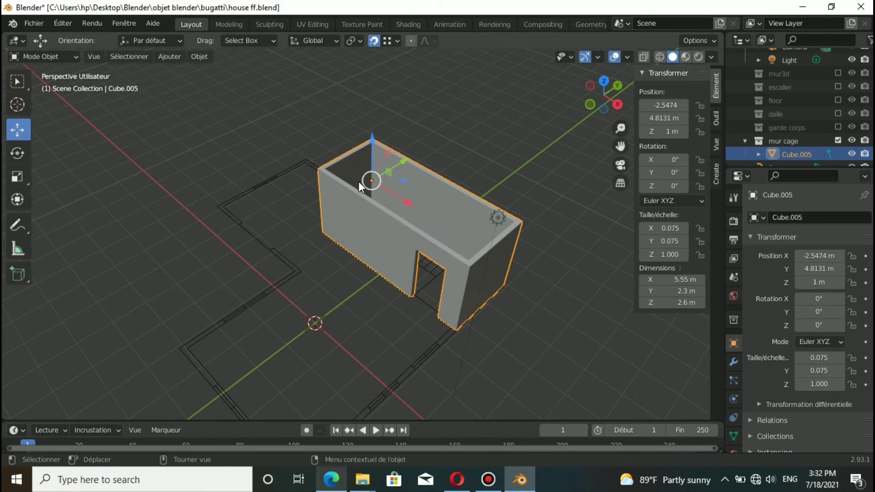
# Move the stair-cage walls up 3 m along Z.
pyautogui.moveTo(372, 180); pyautogui.dragTo(382, 97)
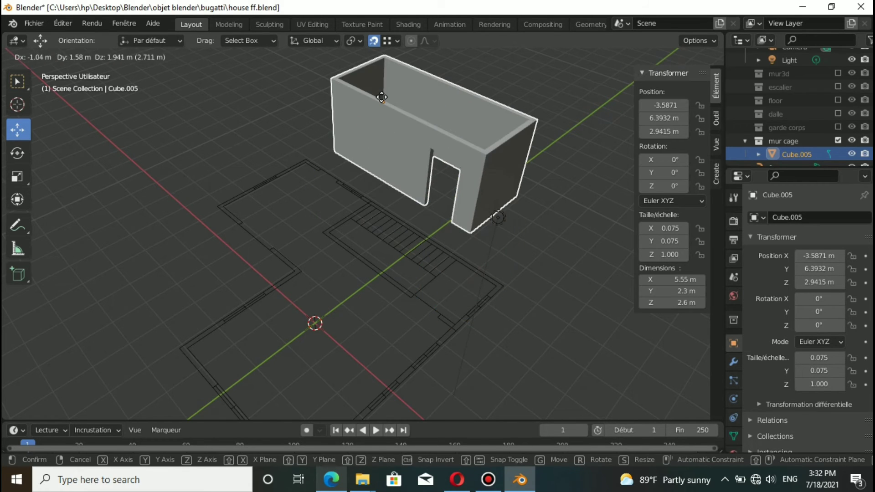
pyautogui.write('z')
pyautogui.write('3')
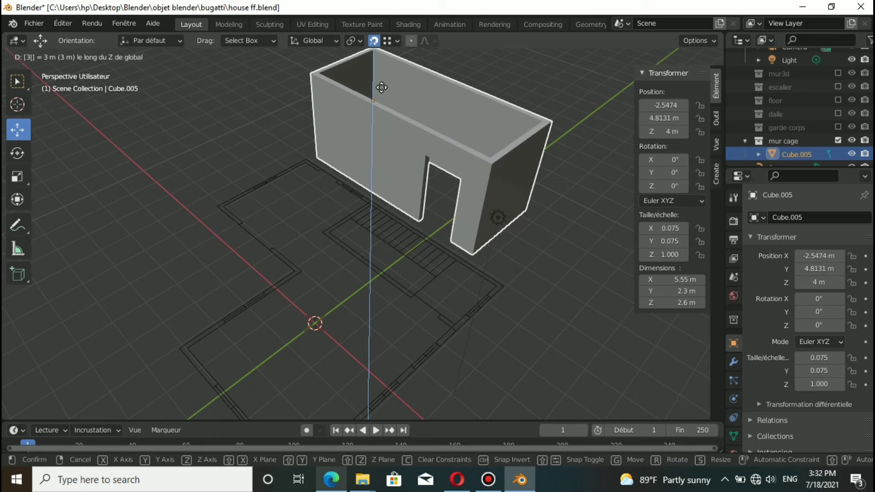
pyautogui.press('Return')
pyautogui.moveTo(632, 169); pyautogui.dragTo(588, 96, button='middle')
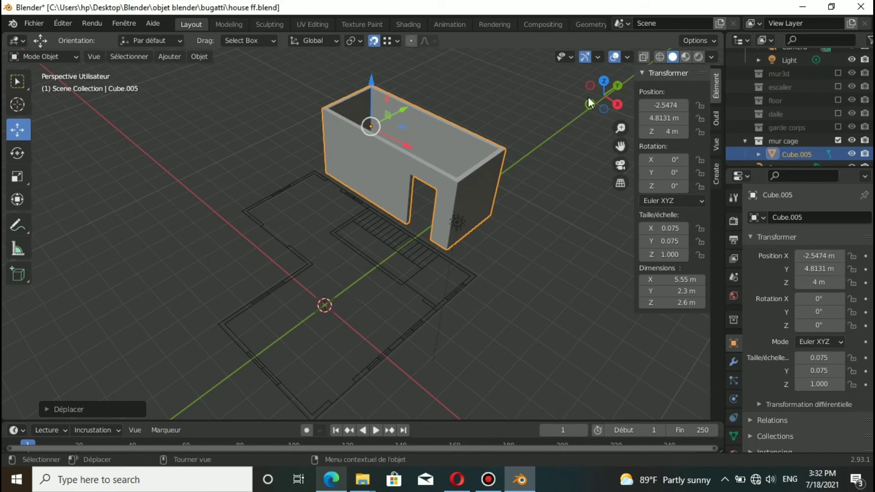
# Show the main walls, stairs, floor, roof slab and parapets collections again.
pyautogui.click(838, 73)
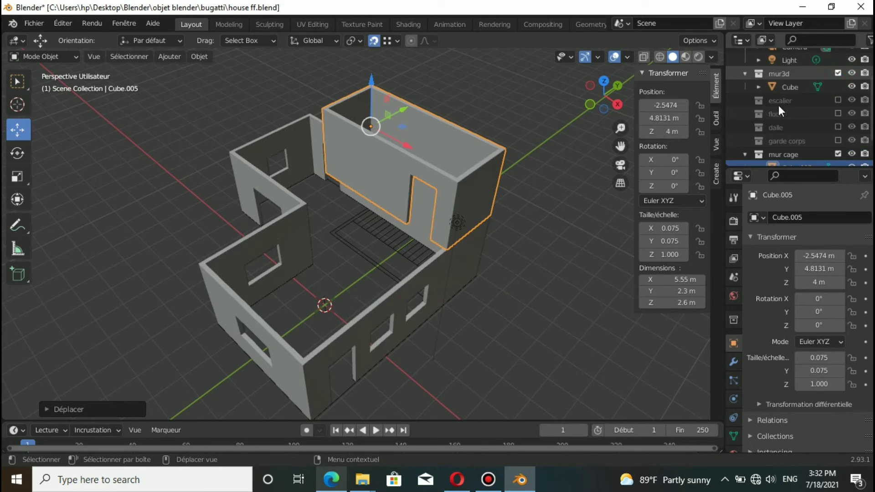
pyautogui.click(838, 100)
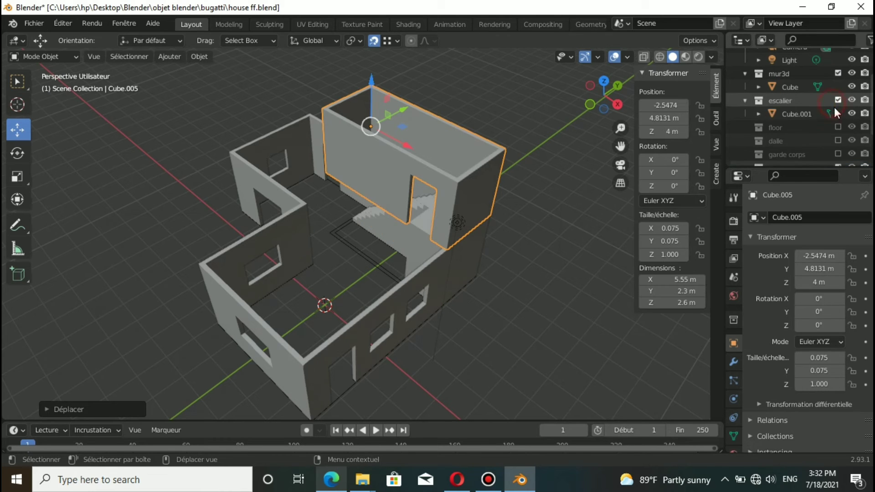
pyautogui.click(837, 127)
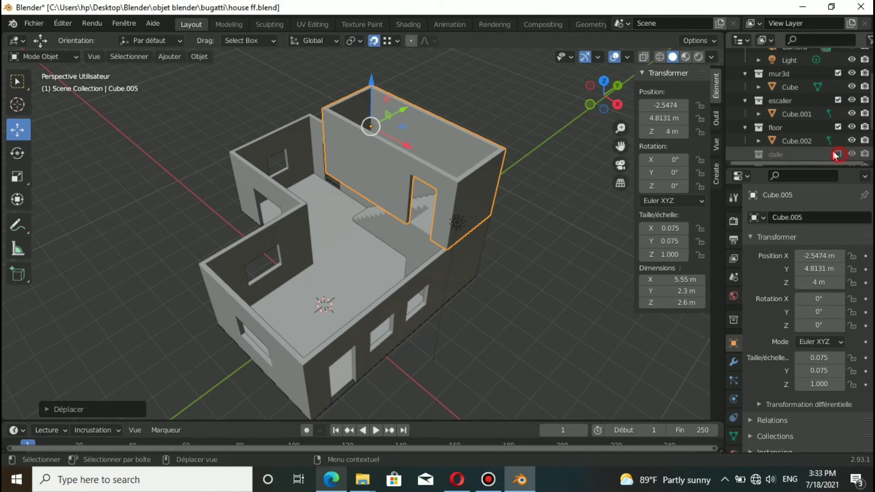
pyautogui.click(838, 154)
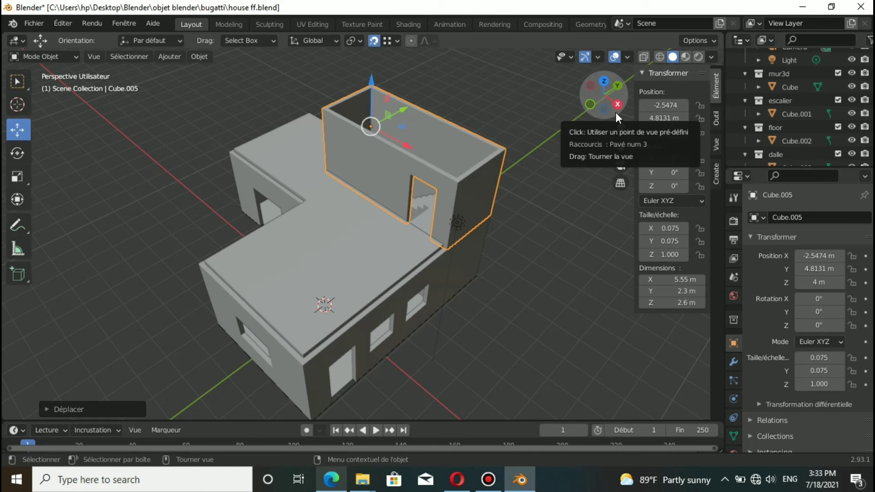
pyautogui.moveTo(623, 94); pyautogui.dragTo(592, 101)
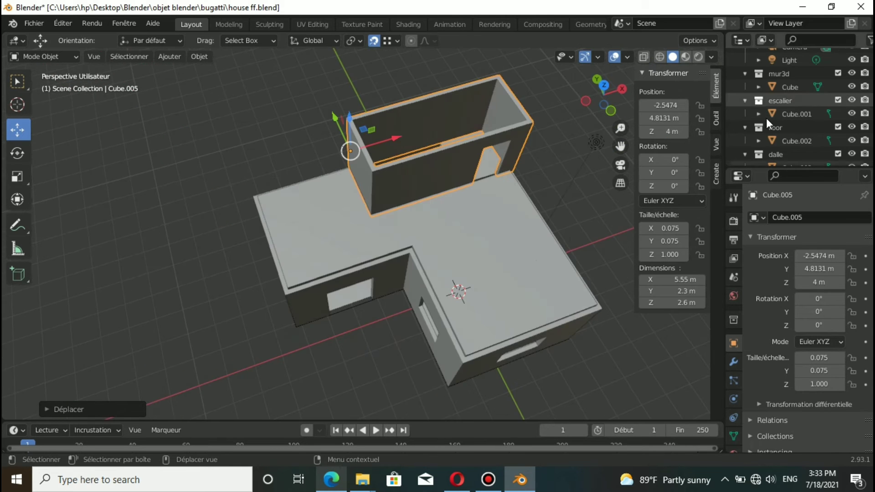
pyautogui.scroll(-2, 806, 144)
pyautogui.click(837, 155)
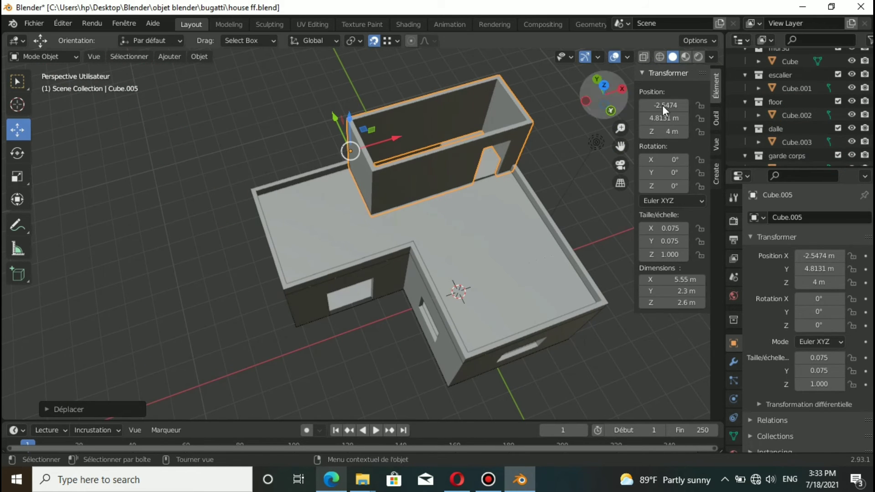
# Orbit around the house with overlays hidden, then select the main walls.
pyautogui.moveTo(604, 96); pyautogui.dragTo(583, 101)
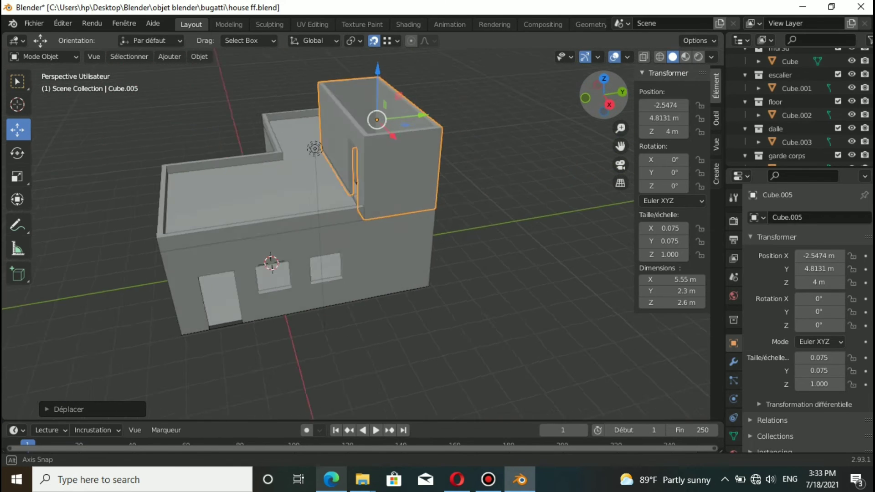
pyautogui.moveTo(583, 102); pyautogui.dragTo(772, 15)
pyautogui.click(614, 56)
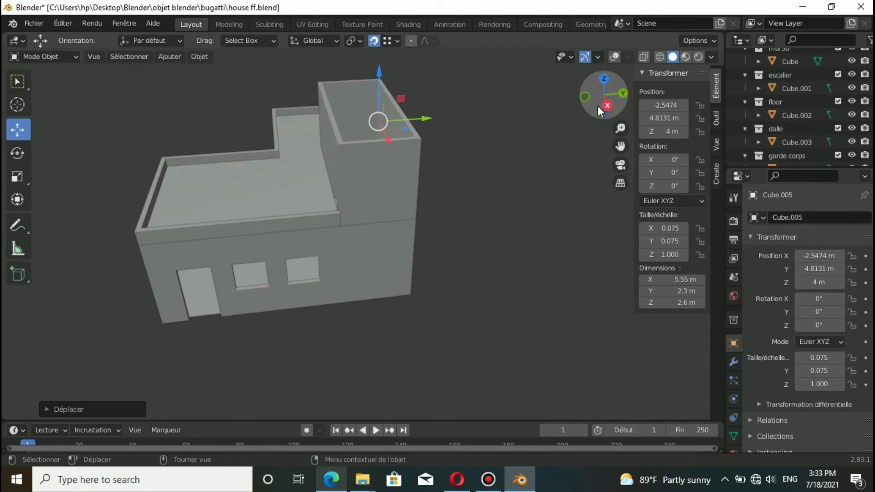
pyautogui.moveTo(598, 105)
pyautogui.mouseDown()
pyautogui.moveTo(611, 110)
pyautogui.moveTo(593, 107)
pyautogui.mouseUp()
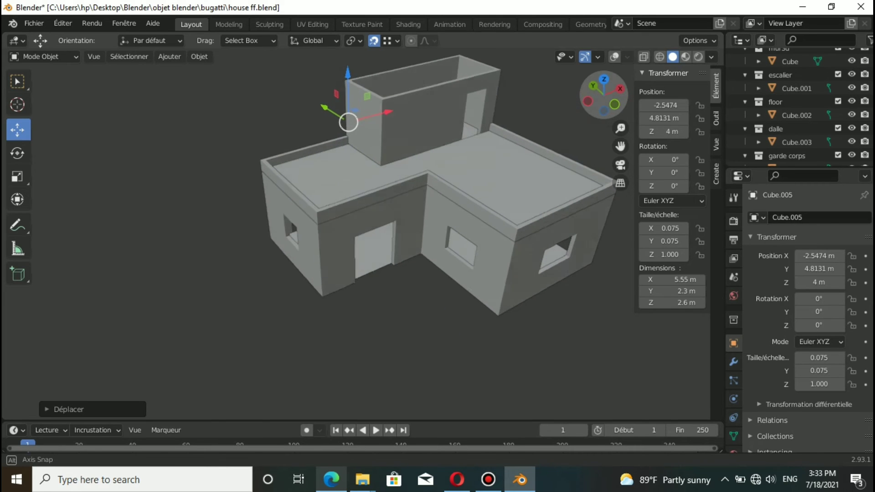
pyautogui.moveTo(593, 107)
pyautogui.mouseDown()
pyautogui.moveTo(607, 108)
pyautogui.moveTo(597, 105)
pyautogui.mouseUp()
pyautogui.click(447, 246)
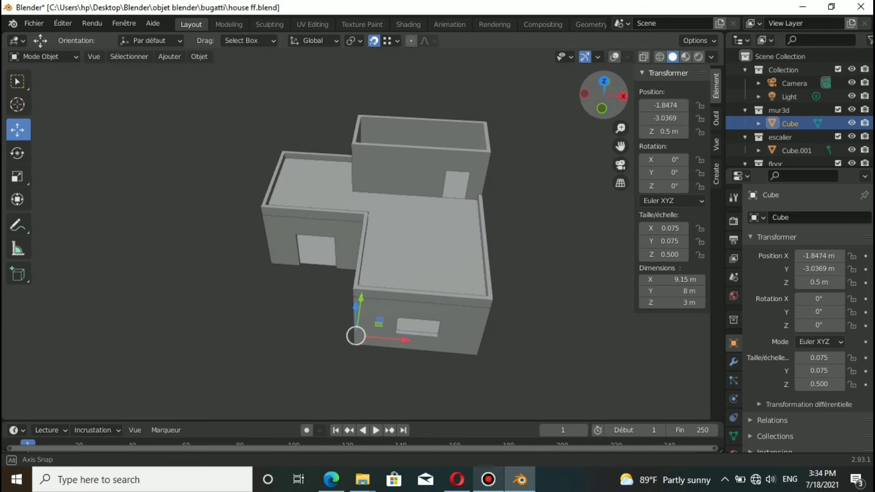
pyautogui.scroll(-3, 782, 77)
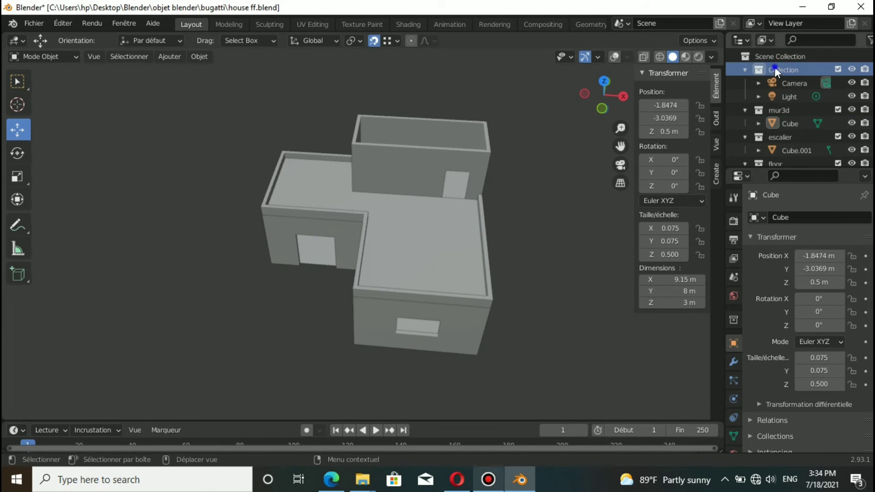
# Add a cube sized 1 × 1 × 0.15 m, then hide the roof slab and parapets.
pyautogui.scroll(-5, 775, 67)
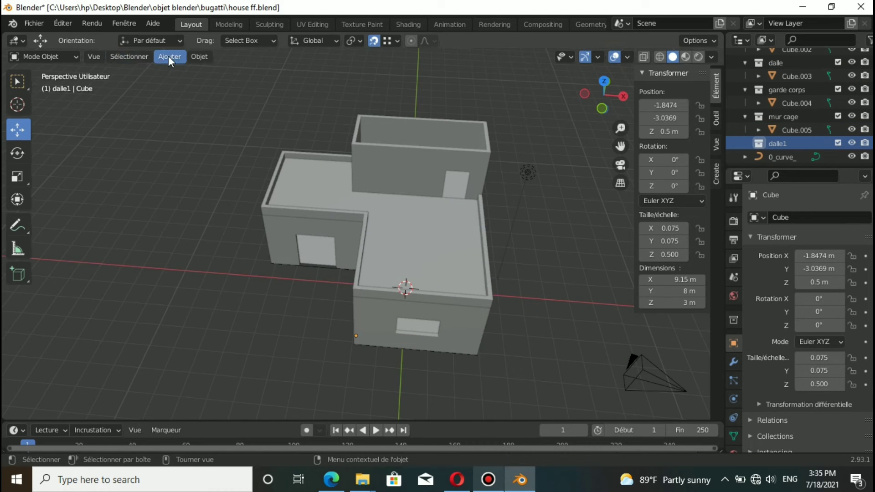
pyautogui.click(168, 56)
pyautogui.moveTo(199, 72)
pyautogui.click(278, 85)
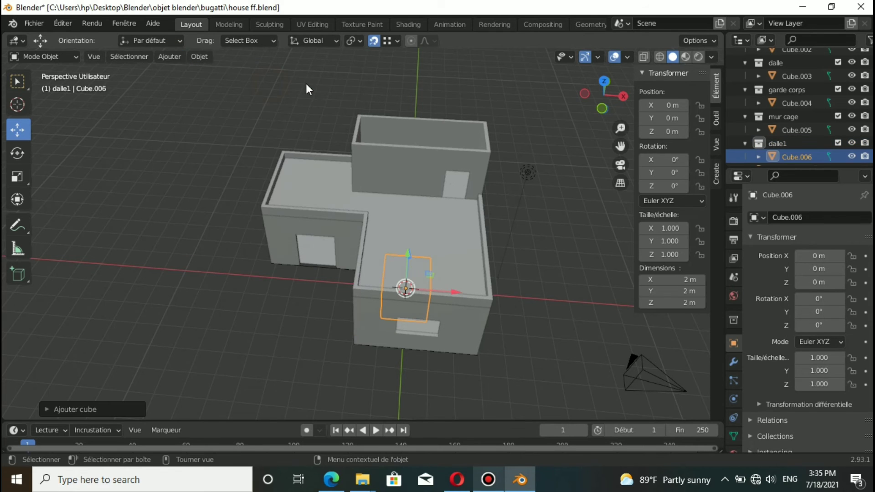
pyautogui.click(692, 280)
pyautogui.write('1')
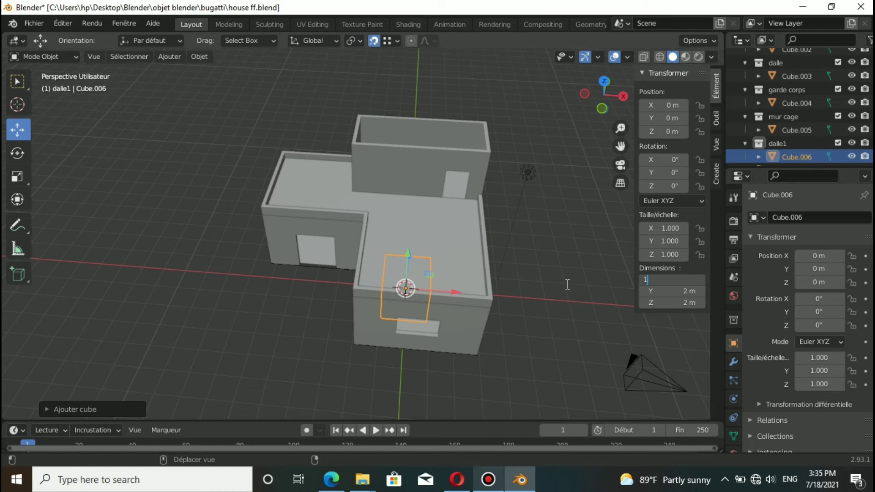
pyautogui.click(659, 292)
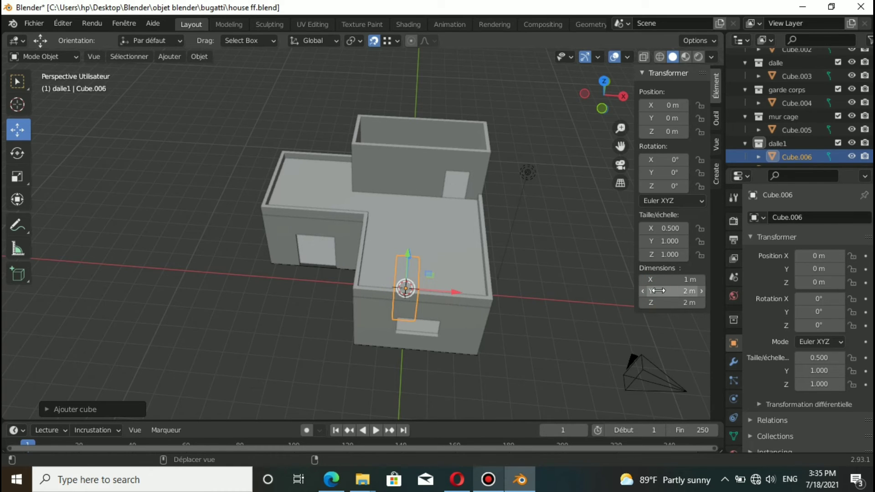
pyautogui.click(659, 290)
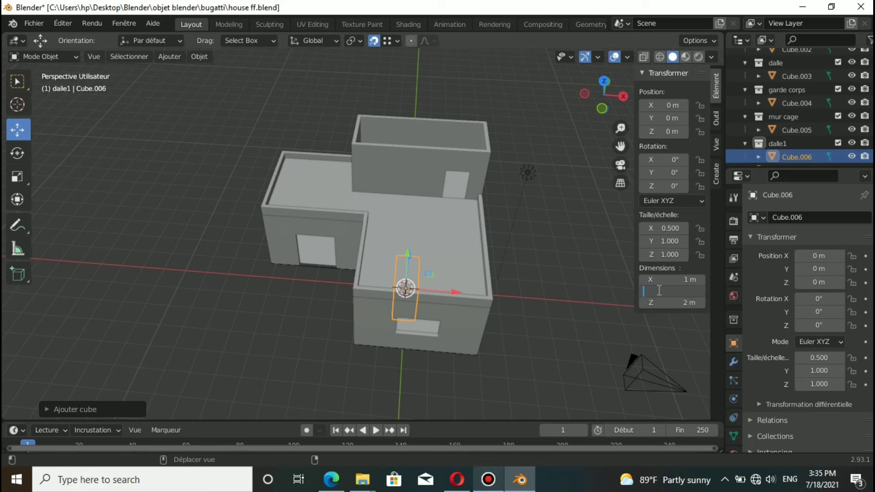
pyautogui.write('1')
pyautogui.press('Tab')
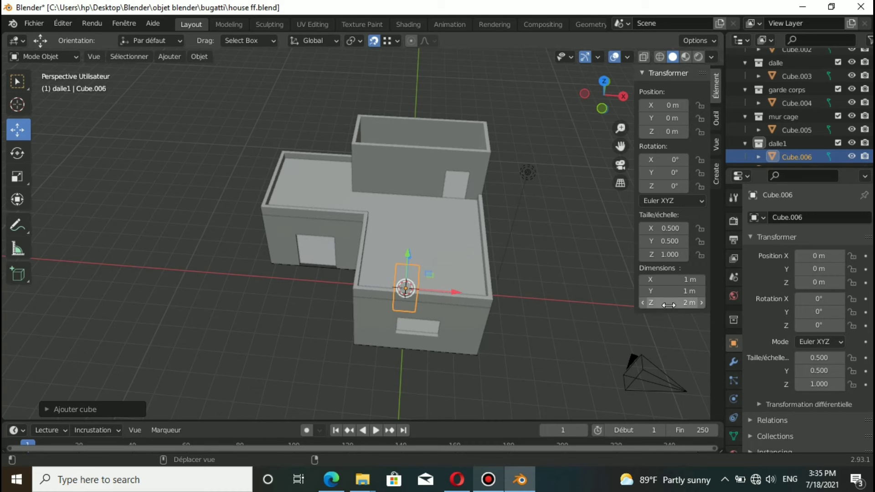
pyautogui.press('BackSpace')
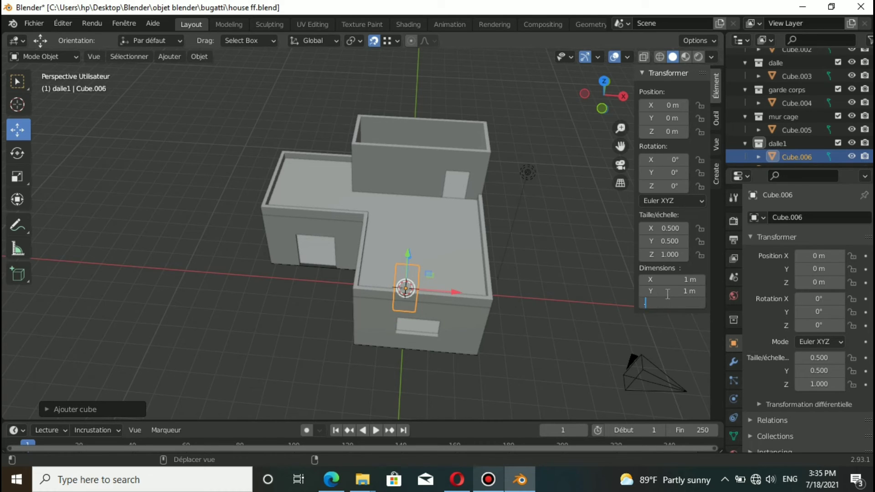
pyautogui.write('.15')
pyautogui.press('Return')
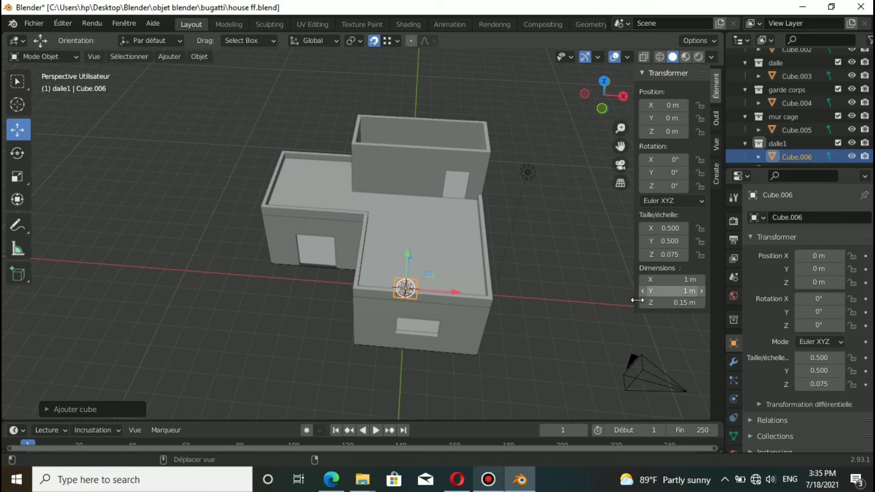
pyautogui.click(836, 64)
pyautogui.click(837, 94)
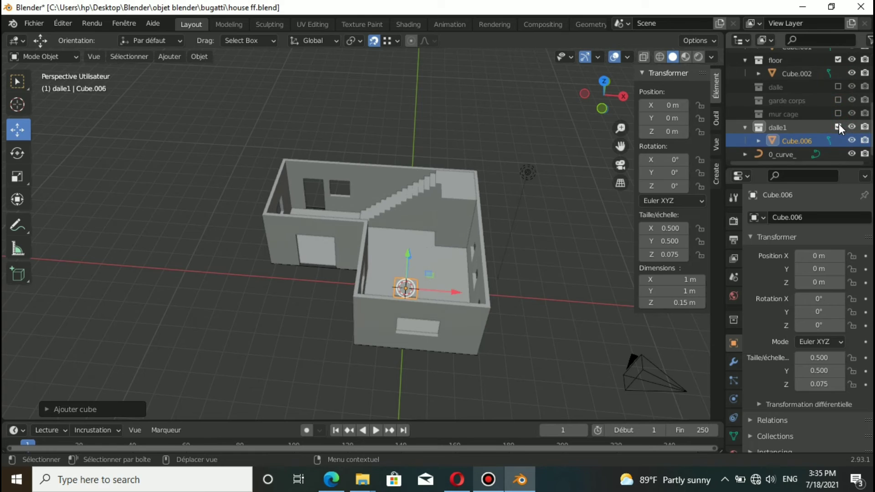
# Hide the floor, stairs and main walls, leaving only the new slab collection visible.
pyautogui.click(839, 126)
pyautogui.click(838, 74)
pyautogui.click(838, 61)
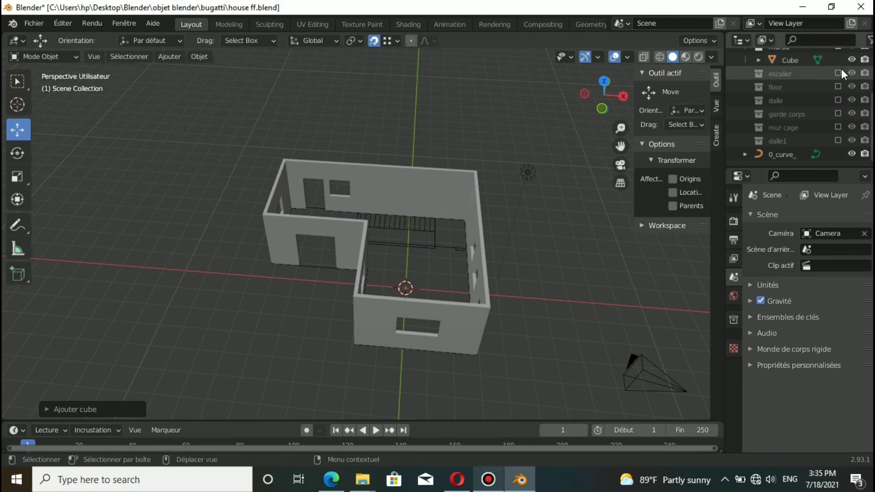
pyautogui.scroll(3, 841, 69)
pyautogui.click(837, 96)
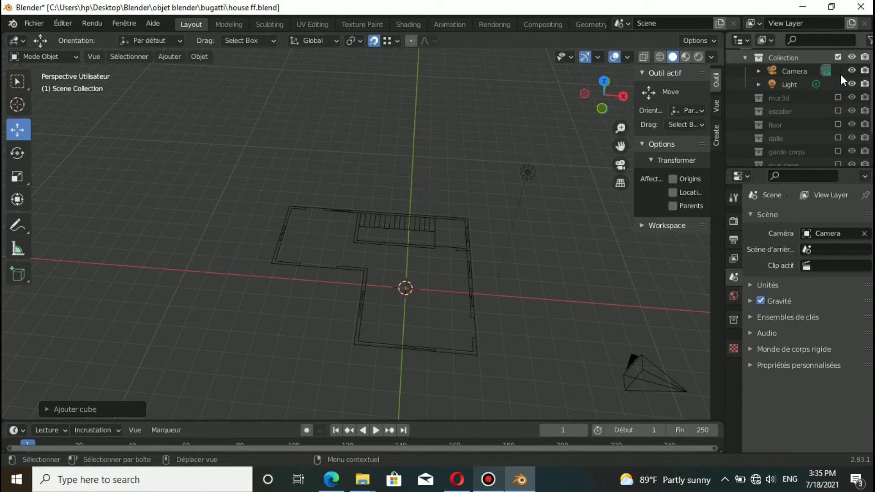
pyautogui.scroll(-2, 829, 133)
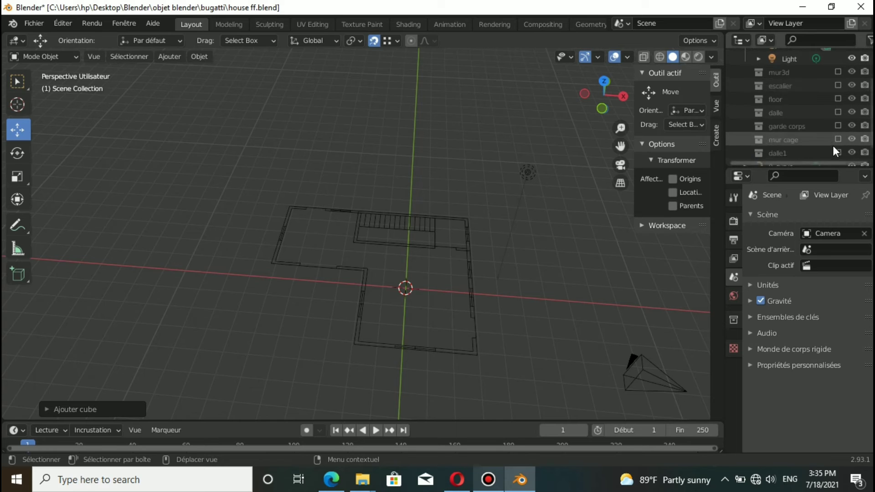
pyautogui.click(837, 152)
pyautogui.scroll(2, 412, 293)
pyautogui.scroll(1, 412, 294)
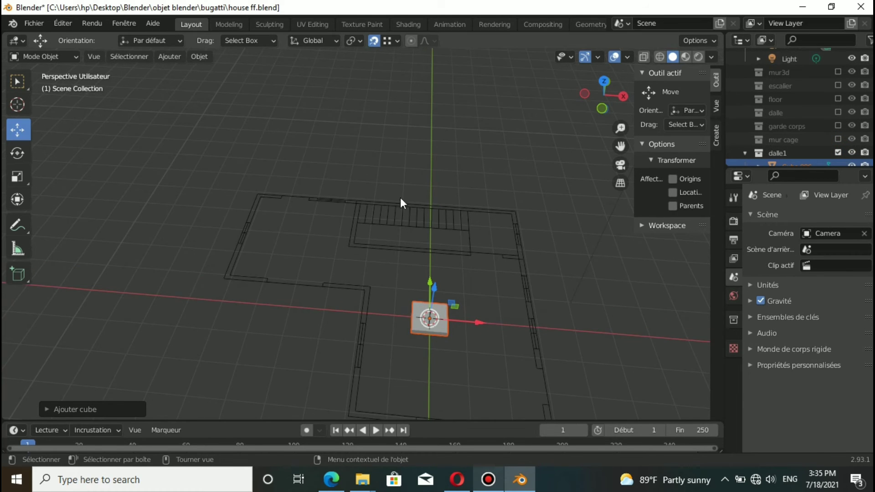
pyautogui.scroll(-2, 456, 357)
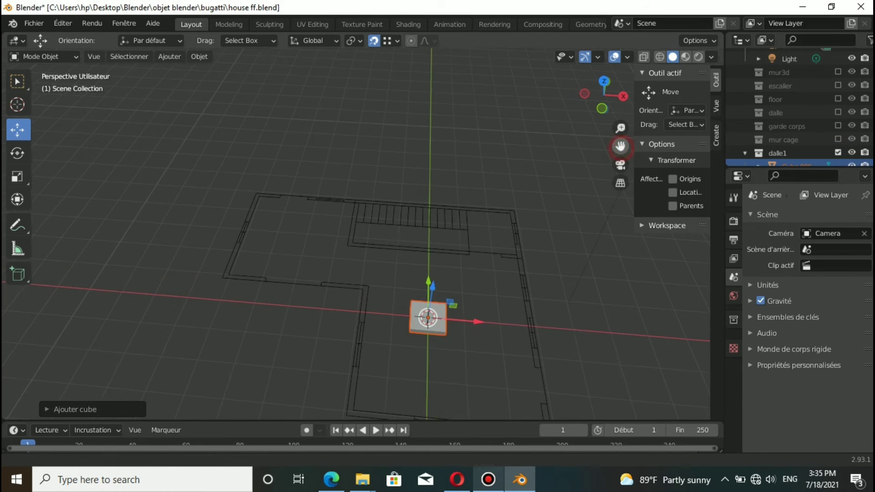
# Move the slab cube to the stair cage's top-left corner, around X -1.97, Y 4.24 m.
pyautogui.moveTo(541, 259); pyautogui.dragTo(316, 268, button='middle')
pyautogui.scroll(2, 381, 271)
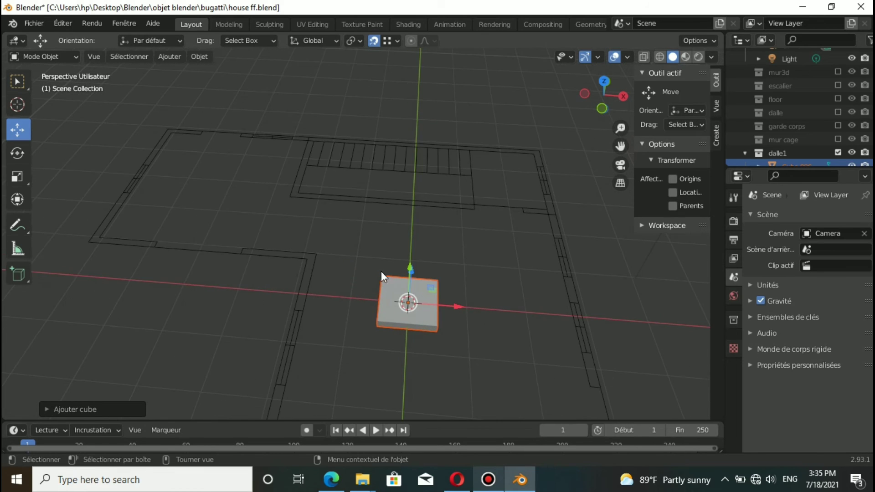
pyautogui.scroll(2, 412, 316)
pyautogui.moveTo(395, 308); pyautogui.dragTo(338, 232)
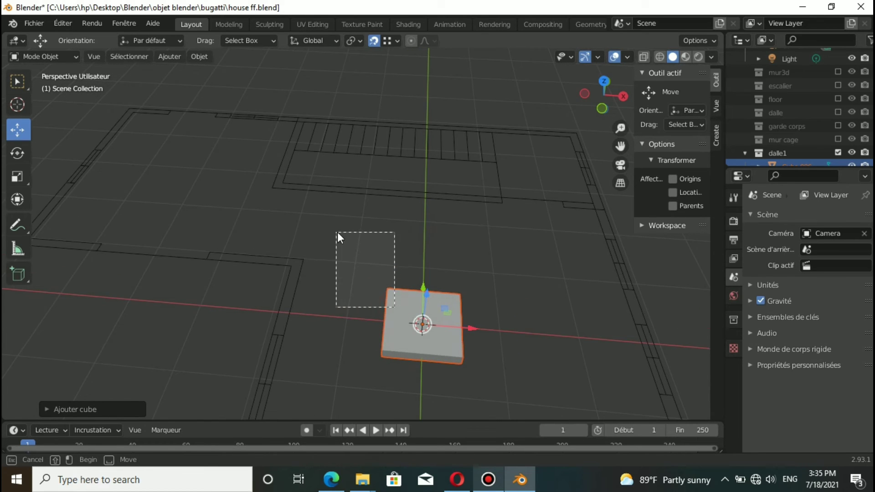
pyautogui.moveTo(423, 325); pyautogui.dragTo(293, 195)
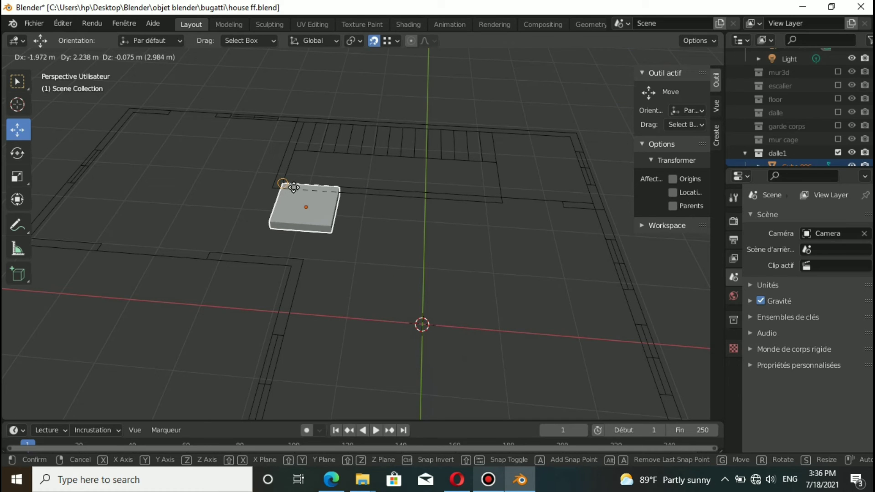
pyautogui.moveTo(288, 178)
pyautogui.mouseDown()
pyautogui.moveTo(317, 129)
pyautogui.moveTo(305, 123)
pyautogui.moveTo(313, 134)
pyautogui.mouseUp()
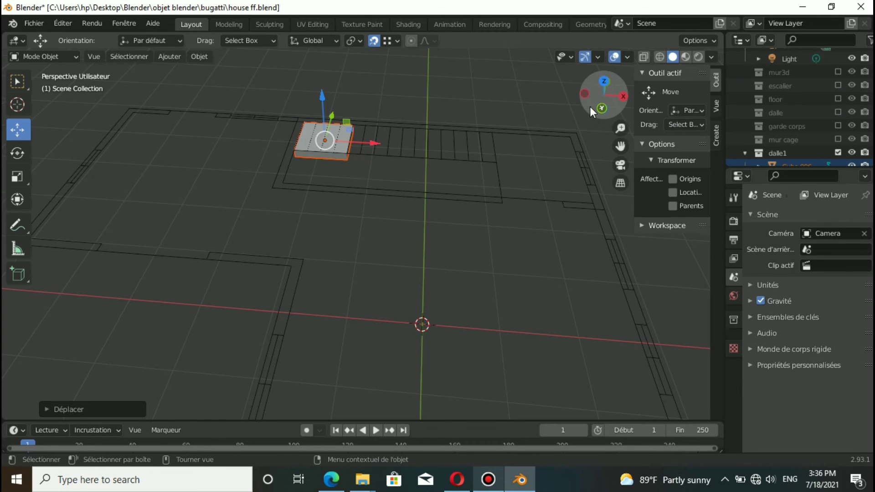
# Check the slab from Top Orthographic view, box-selecting and then clearing the selection.
pyautogui.moveTo(590, 106)
pyautogui.mouseDown()
pyautogui.moveTo(620, 106)
pyautogui.moveTo(575, 97)
pyautogui.mouseUp()
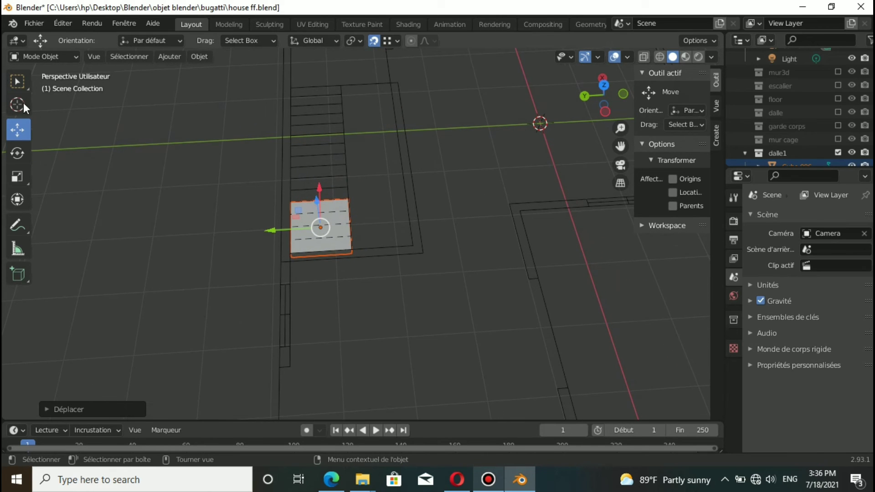
pyautogui.press('KP_7')
pyautogui.moveTo(270, 143)
pyautogui.mouseDown()
pyautogui.moveTo(350, 232)
pyautogui.moveTo(319, 154)
pyautogui.mouseUp()
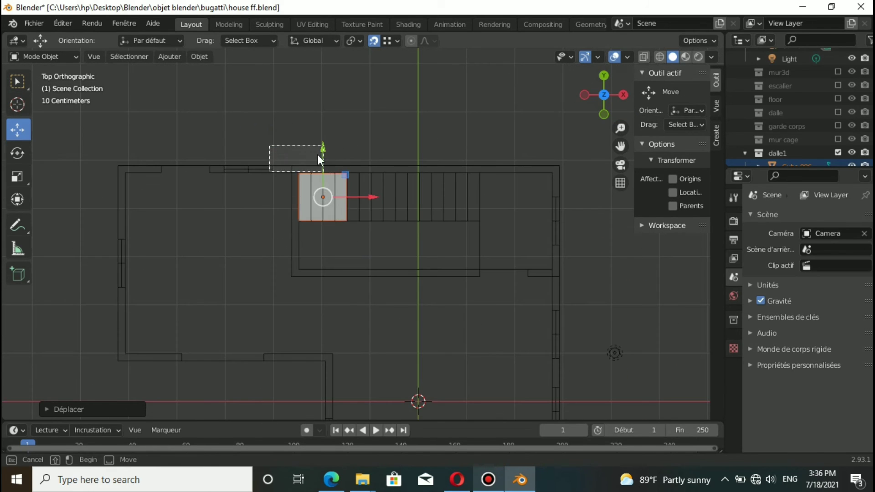
pyautogui.click(372, 126)
# Select the leftmost stair block and enter Edit Mode with see-through wireframe display.
pyautogui.click(341, 194)
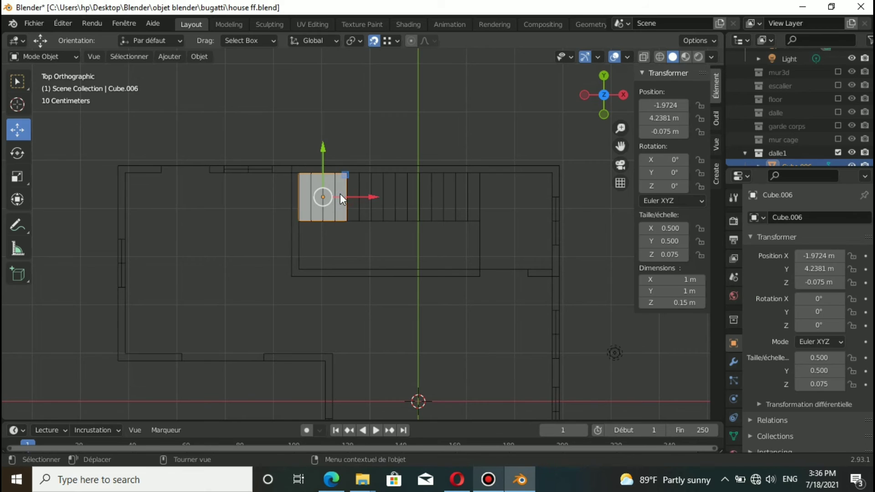
pyautogui.click(71, 55)
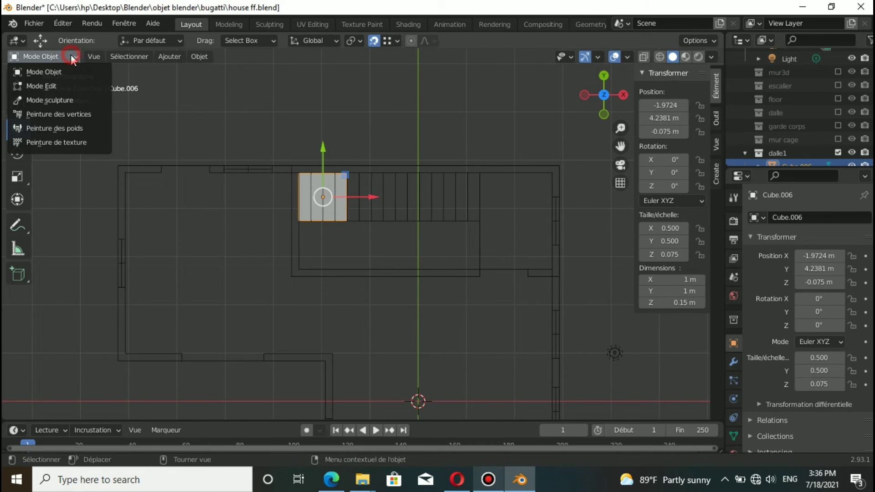
pyautogui.click(67, 88)
pyautogui.click(661, 56)
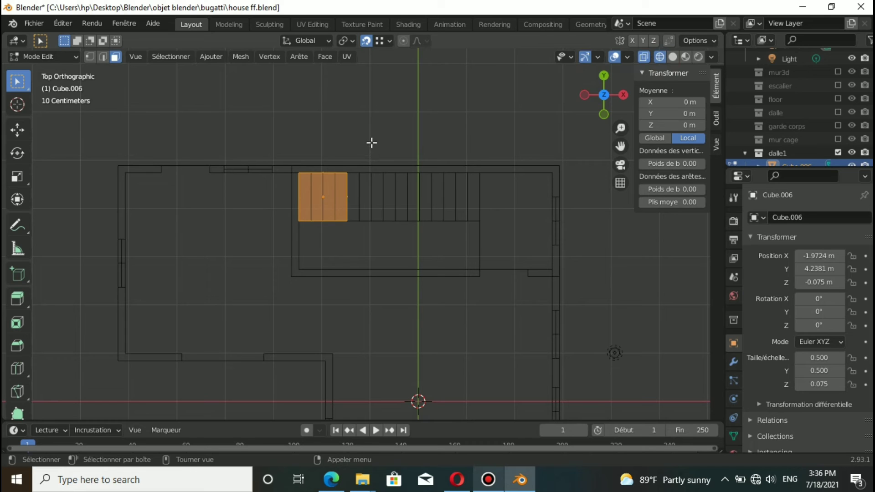
# Extrude the block's lower and side edges to span the 5.25 × 2 m stairwell.
pyautogui.click(456, 222)
pyautogui.press('e')
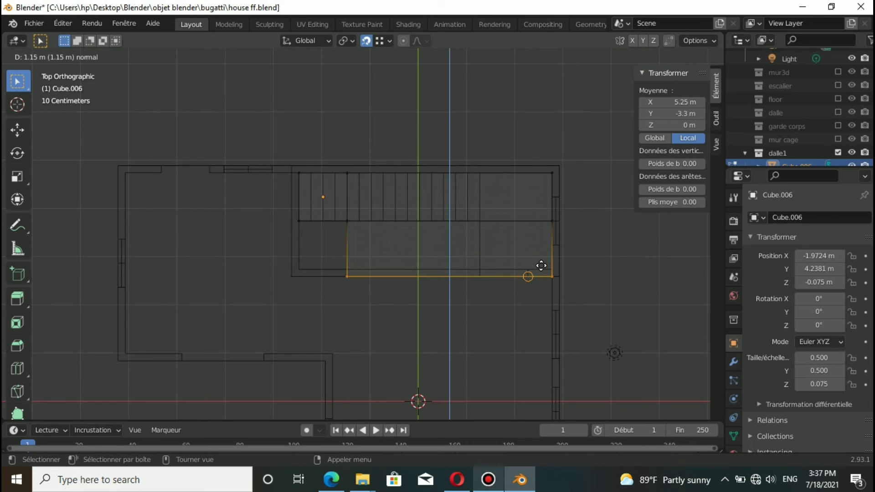
pyautogui.click(542, 265)
pyautogui.moveTo(366, 214); pyautogui.dragTo(335, 280)
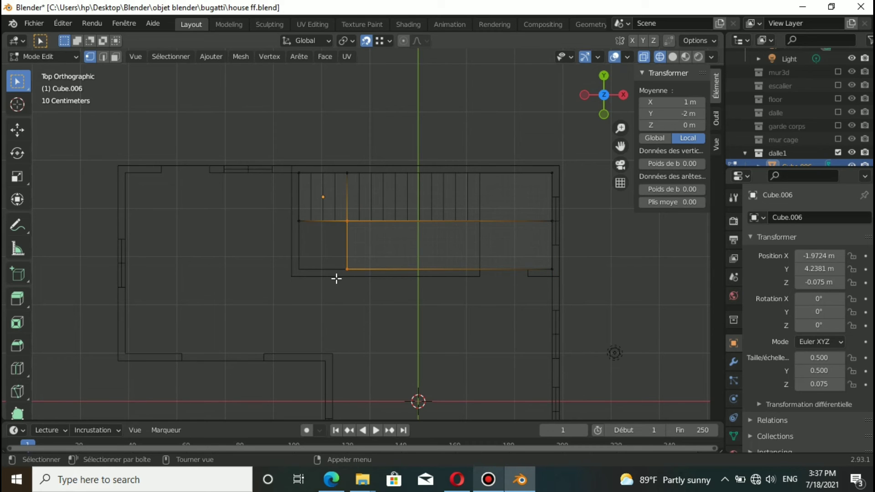
pyautogui.press('e')
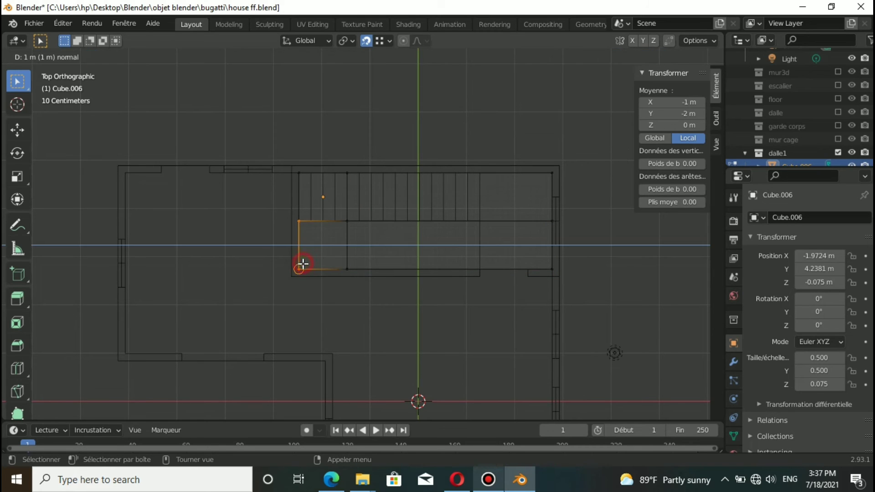
pyautogui.click(303, 263)
# Inspect the slab in solid and wireframe shading, then return to Object Mode.
pyautogui.moveTo(596, 110); pyautogui.dragTo(655, 57)
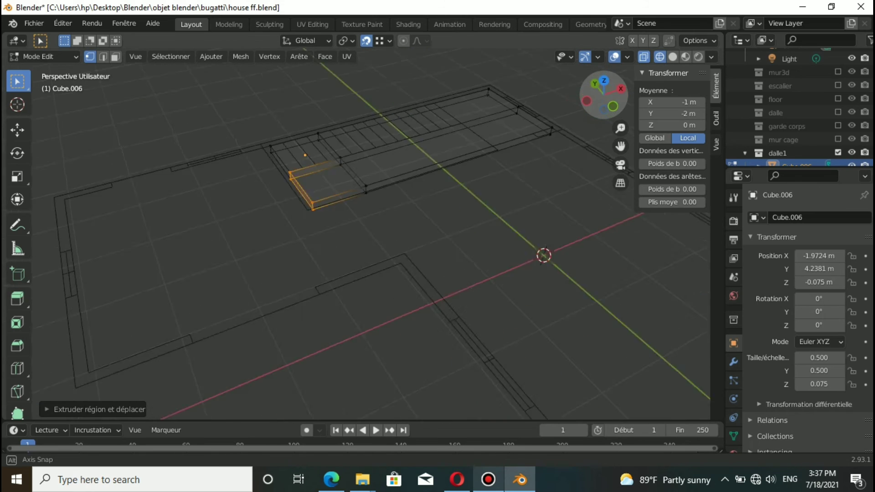
pyautogui.click(673, 57)
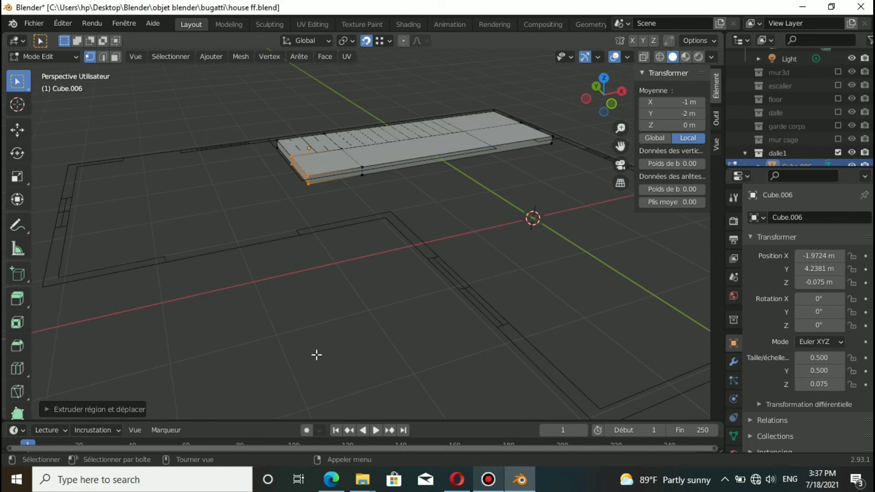
pyautogui.click(617, 57)
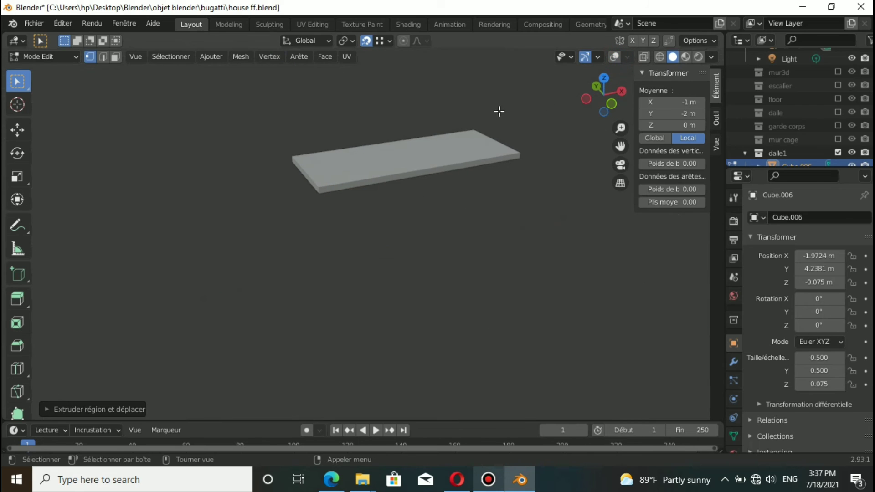
pyautogui.moveTo(499, 112)
pyautogui.mouseDown(button='middle')
pyautogui.moveTo(600, 79)
pyautogui.moveTo(604, 55)
pyautogui.mouseUp(button='middle')
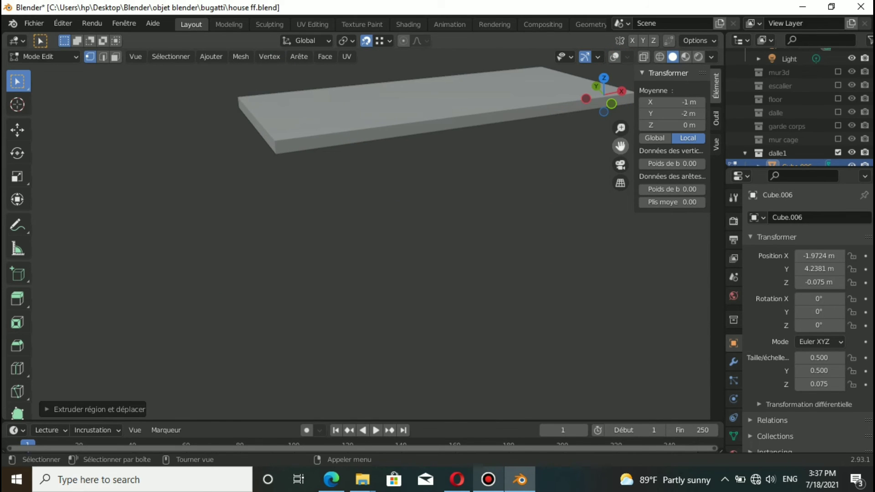
pyautogui.moveTo(621, 146); pyautogui.dragTo(484, 283)
pyautogui.click(645, 58)
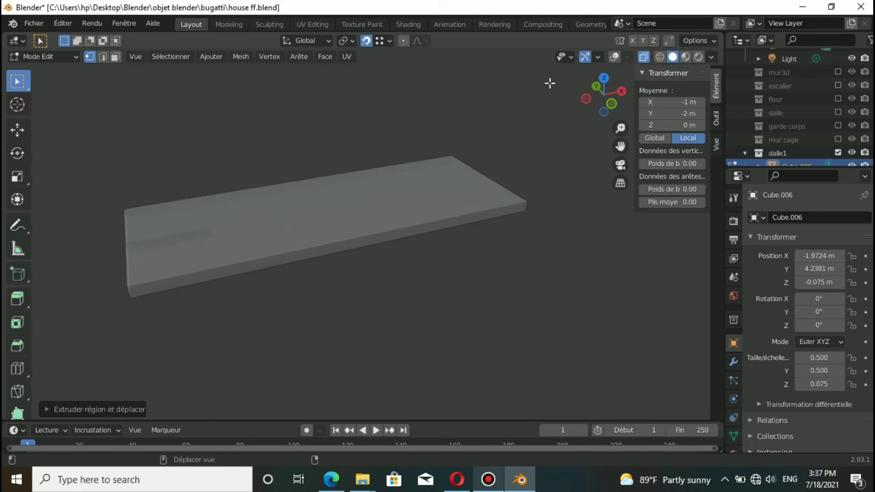
pyautogui.click(662, 56)
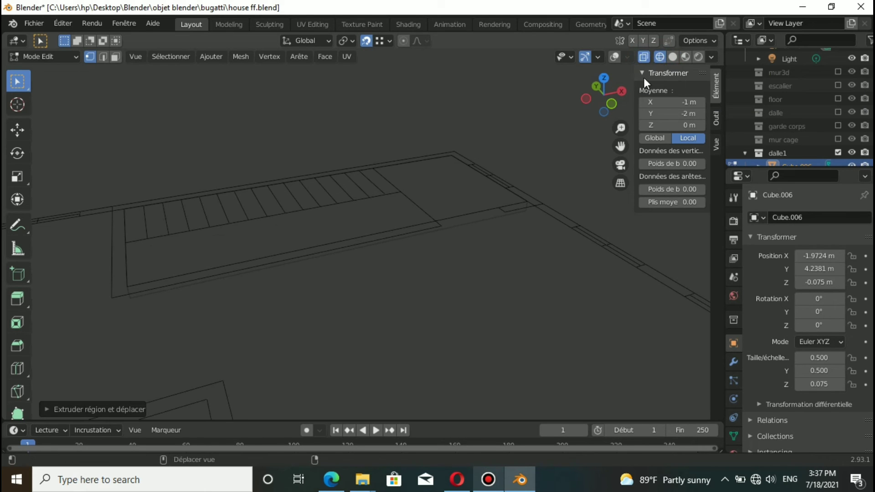
pyautogui.click(672, 57)
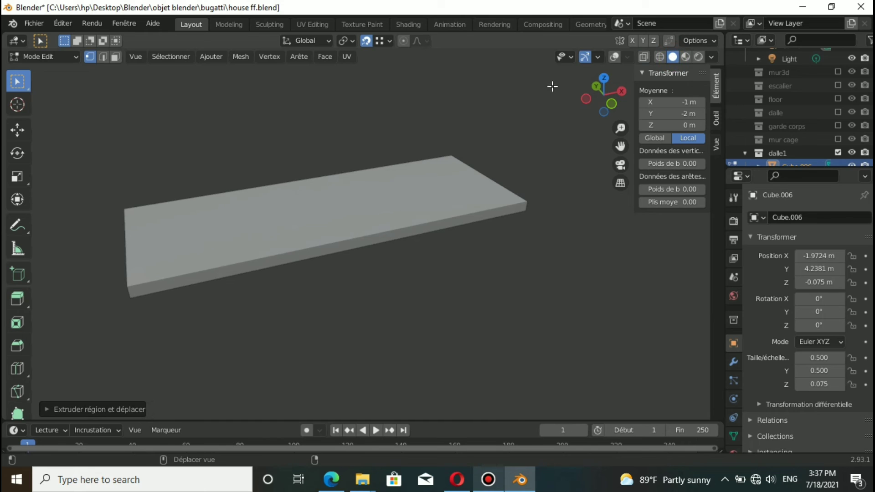
pyautogui.click(615, 59)
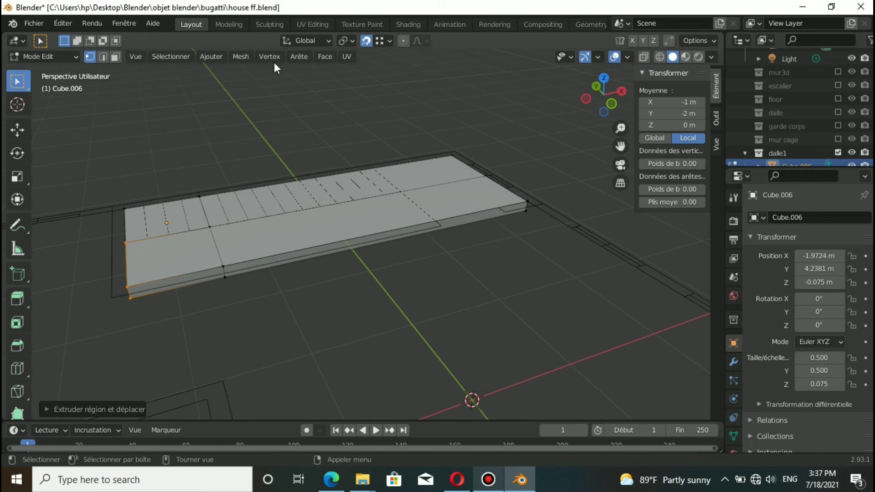
pyautogui.click(73, 56)
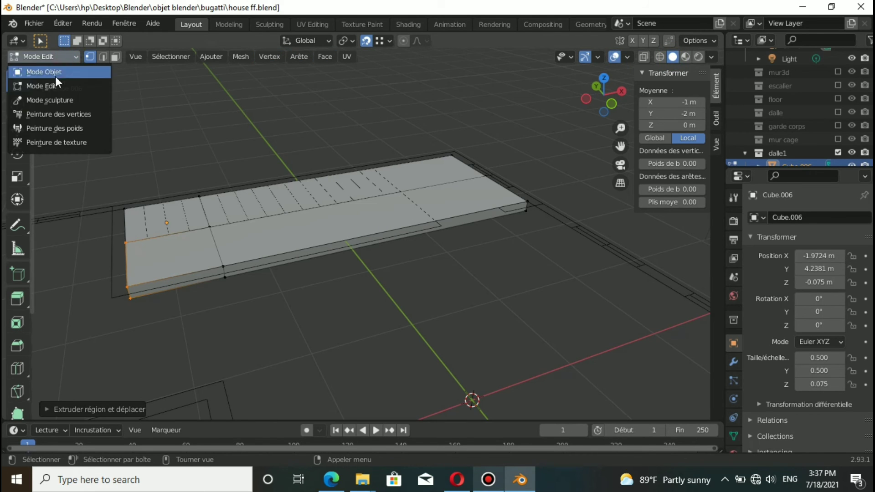
pyautogui.click(63, 73)
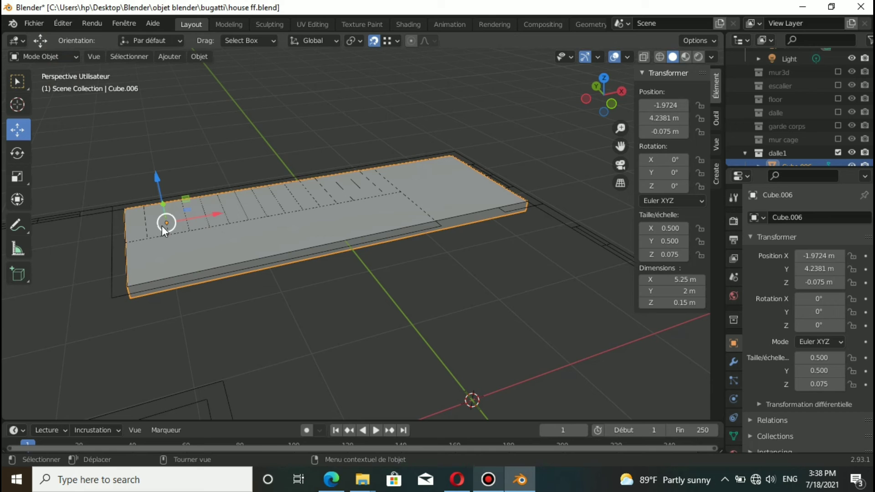
# Raise the slab 5 m along Z.
pyautogui.press('z')
pyautogui.moveTo(168, 223); pyautogui.dragTo(182, 102)
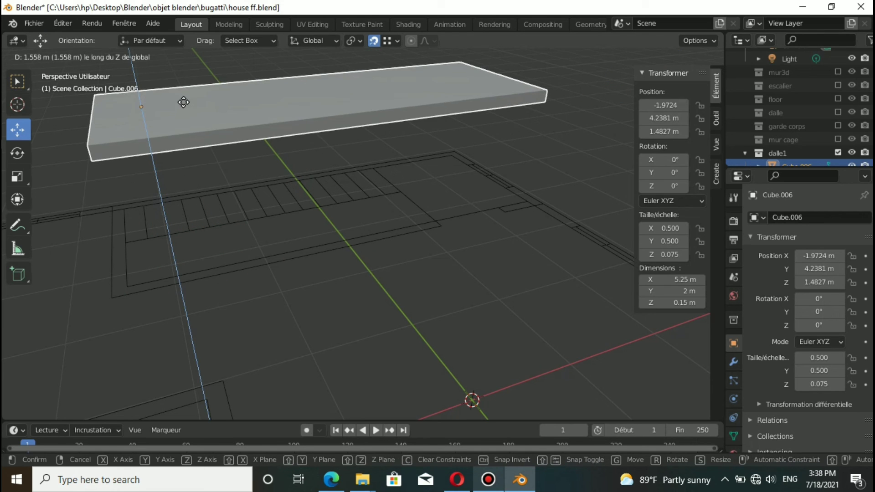
pyautogui.press('5')
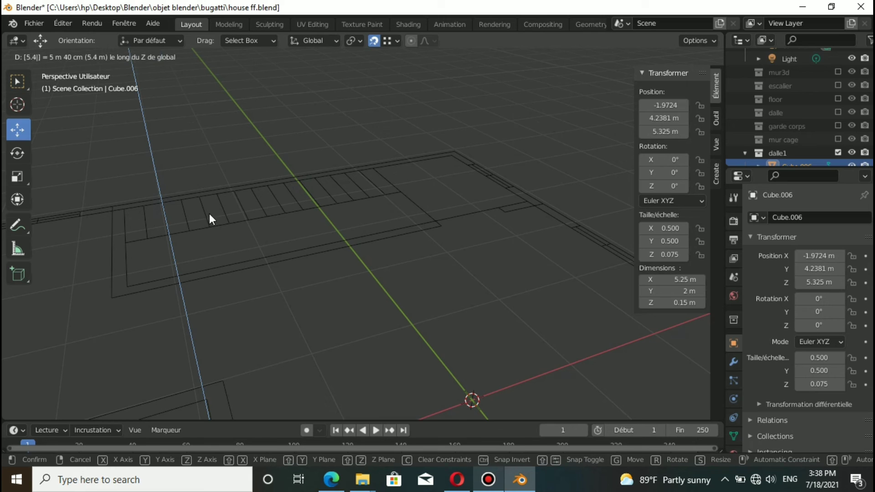
pyautogui.press('Return')
pyautogui.scroll(-5, 234, 297)
pyautogui.scroll(-1, 291, 228)
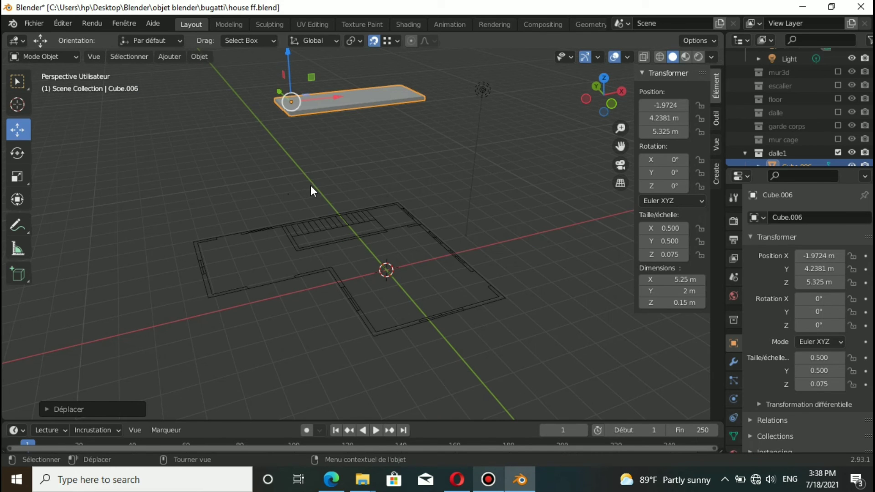
# Show the stair-cage walls collection and reselect the slab.
pyautogui.click(551, 158)
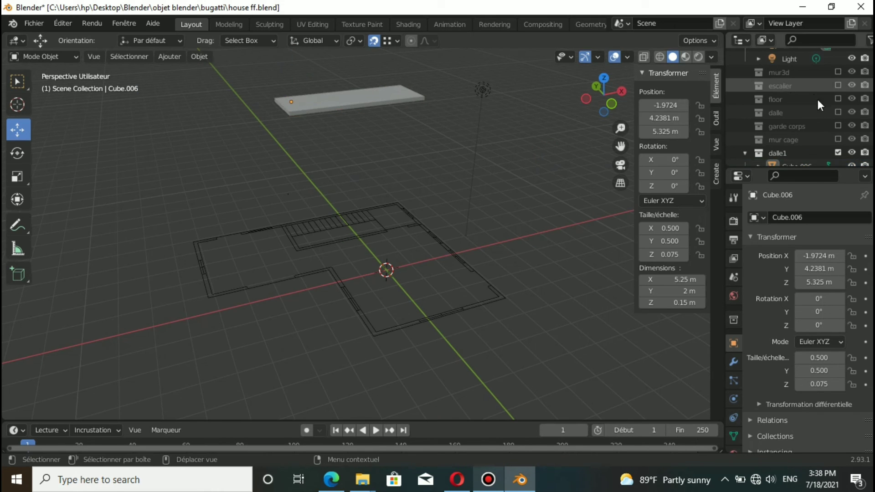
pyautogui.scroll(-2, 827, 141)
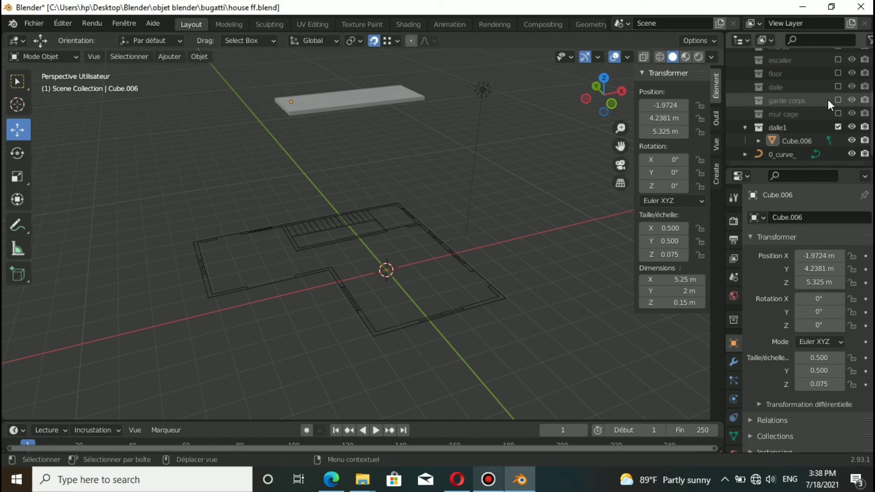
pyautogui.click(838, 113)
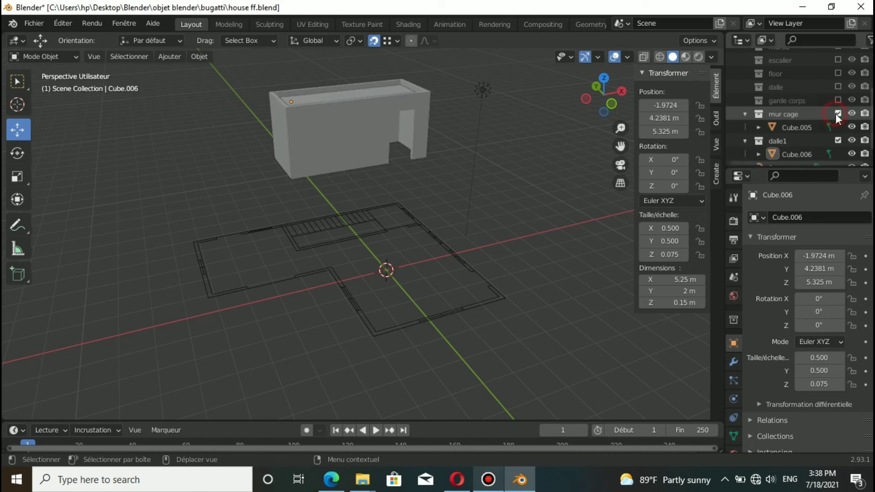
pyautogui.click(336, 81)
pyautogui.moveTo(336, 81)
pyautogui.mouseDown(button='middle')
pyautogui.moveTo(467, 147)
pyautogui.moveTo(224, 156)
pyautogui.mouseUp(button='middle')
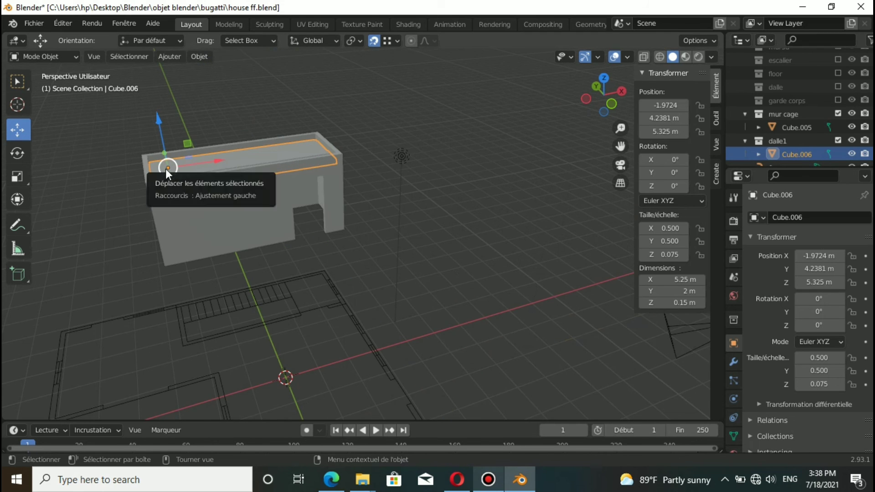
# Move the slab along Z onto the stair-cage walls' top at 5.525 m.
pyautogui.moveTo(167, 169); pyautogui.dragTo(164, 124)
pyautogui.press('z')
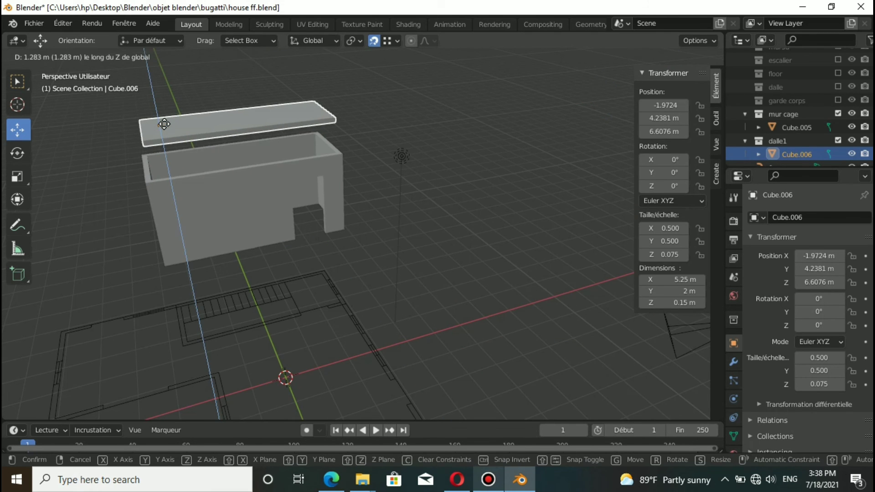
pyautogui.moveTo(163, 125); pyautogui.dragTo(155, 151)
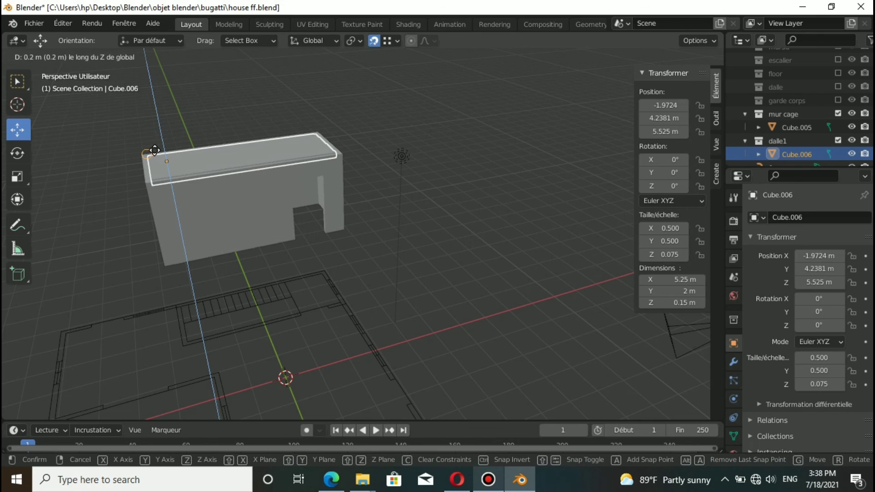
pyautogui.click(155, 151)
pyautogui.click(438, 95)
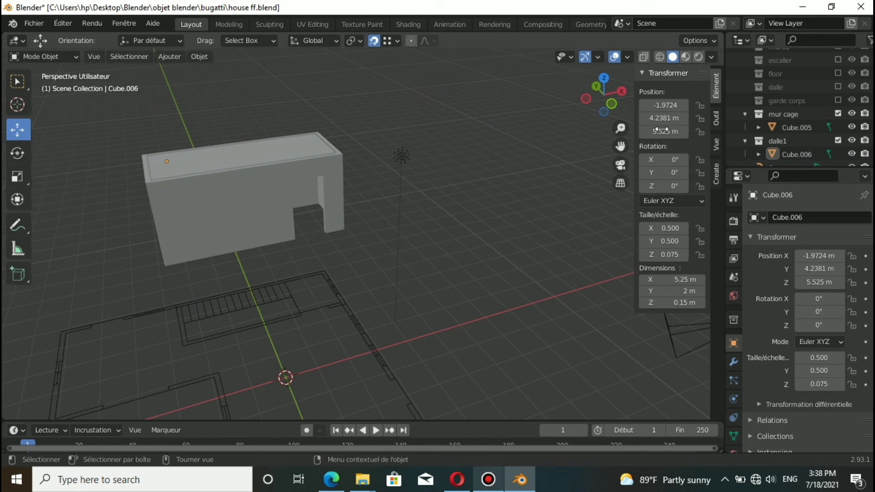
pyautogui.click(839, 101)
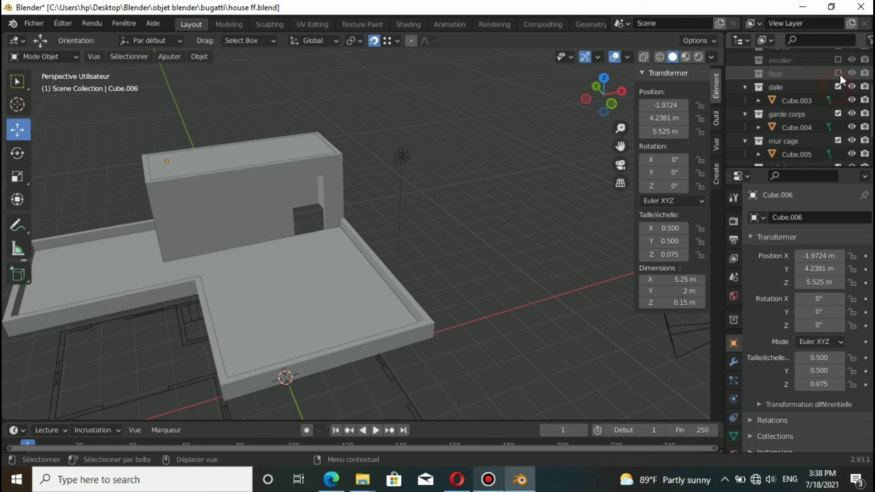
pyautogui.scroll(-2, 808, 109)
pyautogui.click(837, 75)
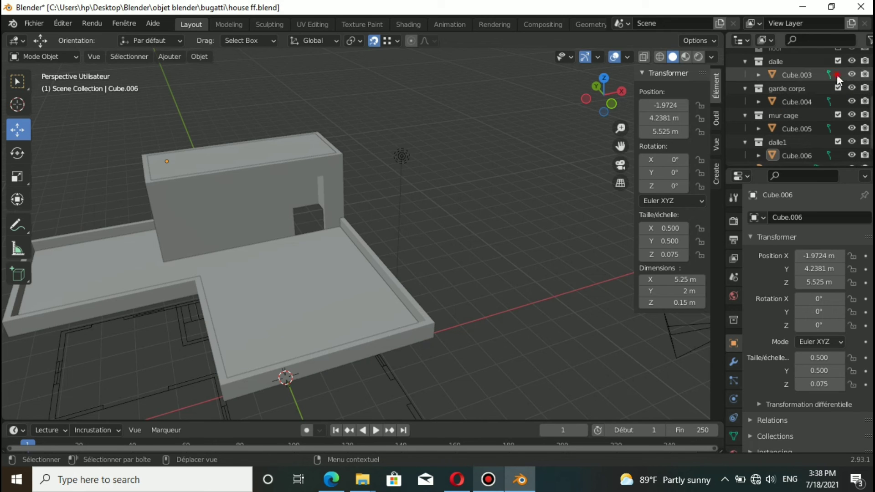
pyautogui.scroll(-1, 836, 157)
pyautogui.scroll(2, 836, 149)
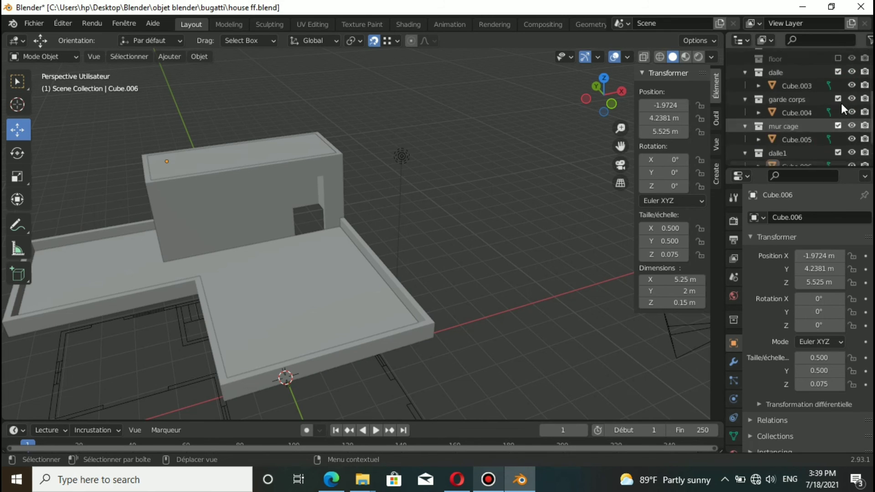
pyautogui.scroll(8, 841, 105)
pyautogui.click(840, 110)
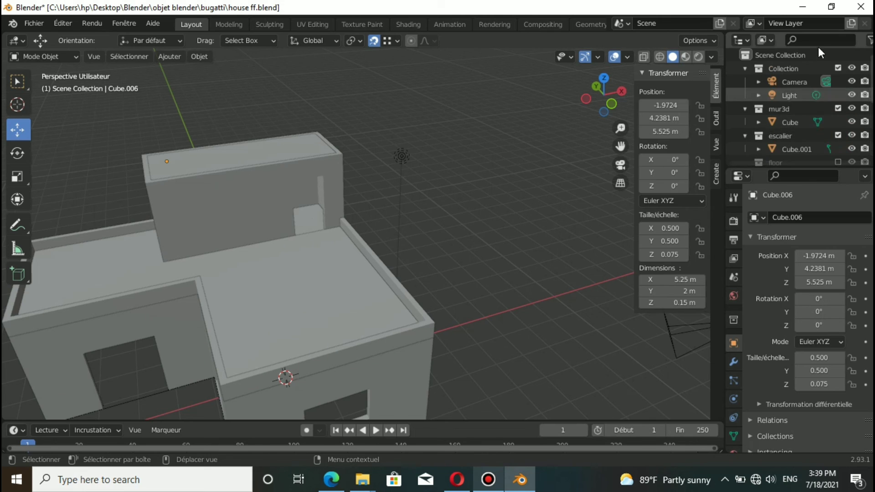
pyautogui.scroll(-2, 830, 68)
pyautogui.click(839, 123)
pyautogui.scroll(-2, 829, 109)
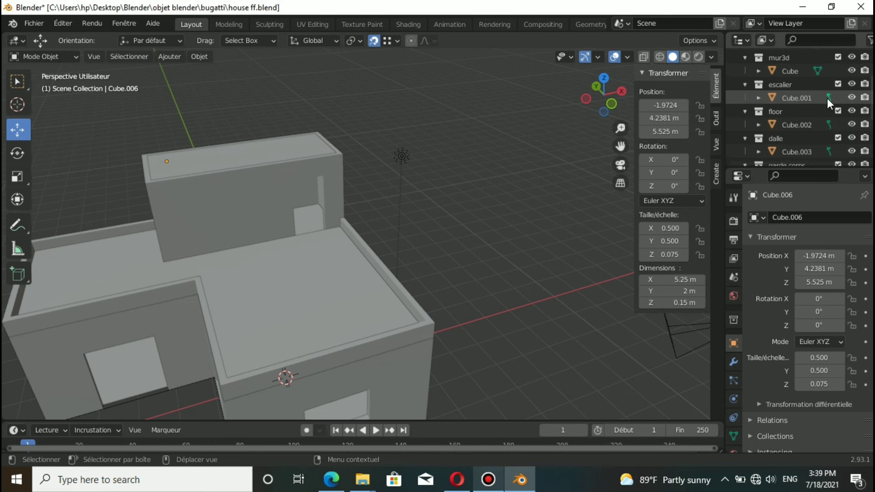
pyautogui.moveTo(620, 146); pyautogui.dragTo(666, 89)
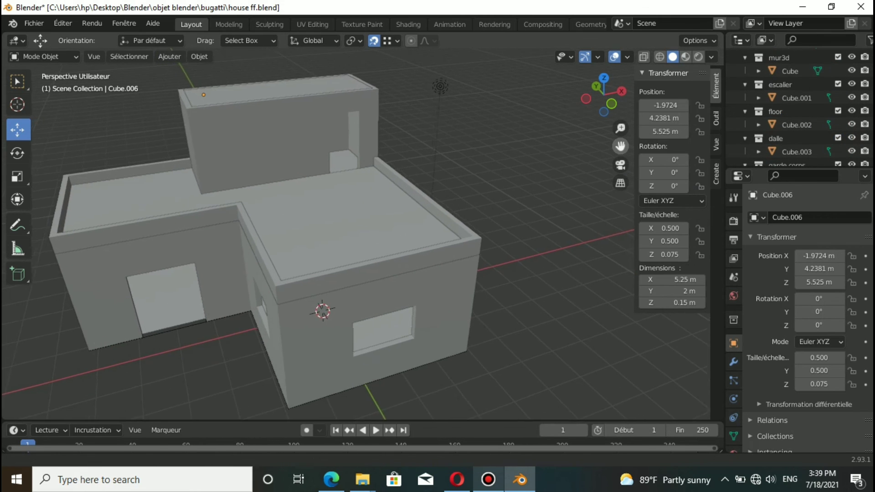
pyautogui.moveTo(620, 146); pyautogui.dragTo(629, 149)
pyautogui.scroll(-4, 828, 128)
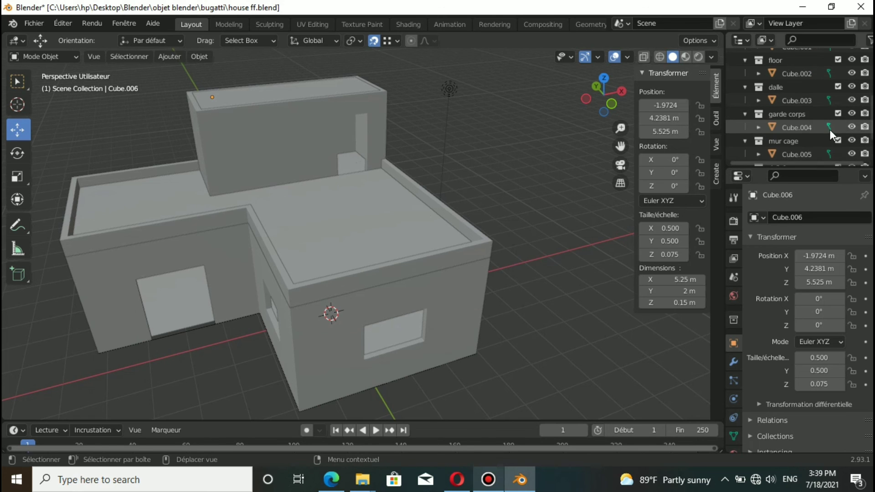
pyautogui.scroll(5, 830, 130)
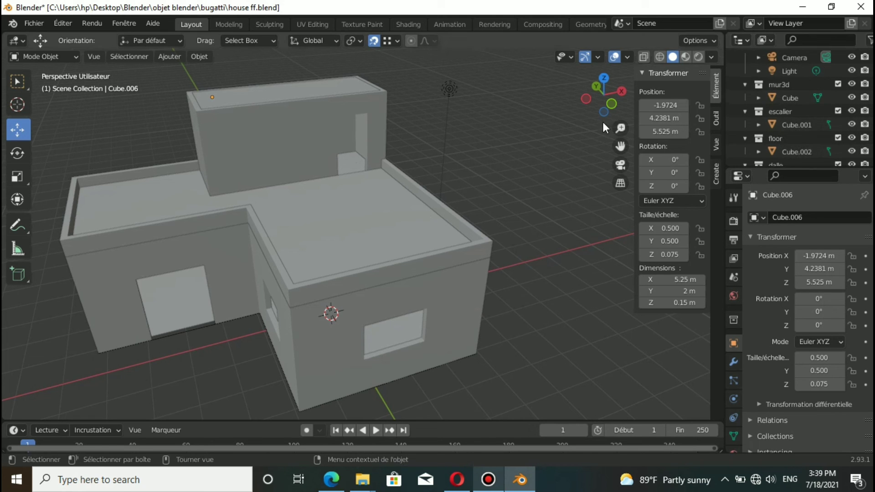
pyautogui.moveTo(594, 106); pyautogui.dragTo(561, 114)
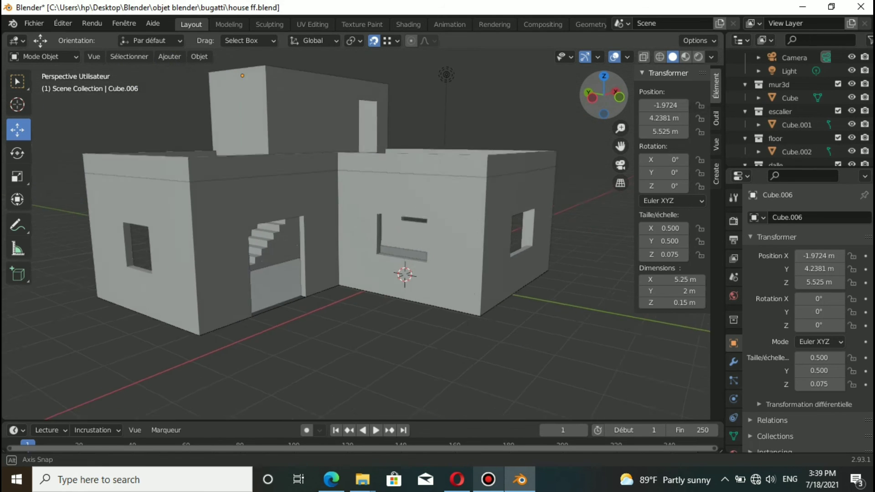
pyautogui.moveTo(604, 94); pyautogui.dragTo(570, 98)
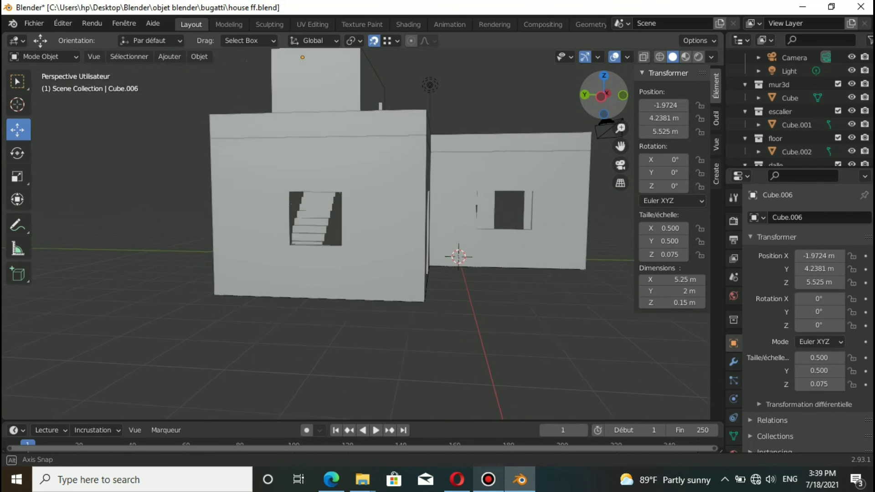
pyautogui.moveTo(606, 123); pyautogui.dragTo(593, 109)
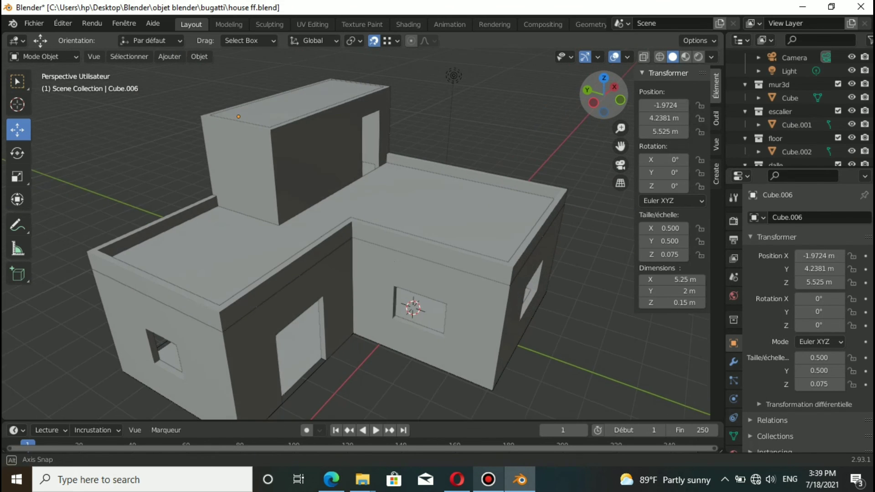
pyautogui.moveTo(593, 110); pyautogui.dragTo(599, 95)
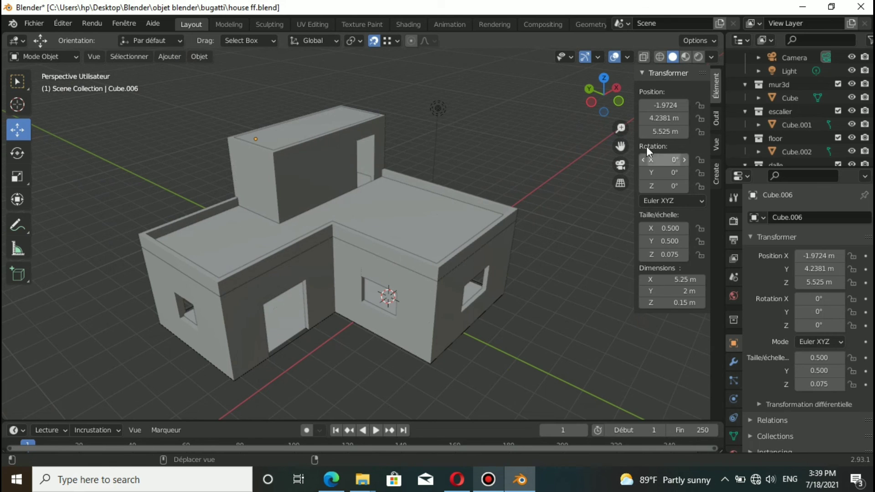
pyautogui.scroll(3, 348, 178)
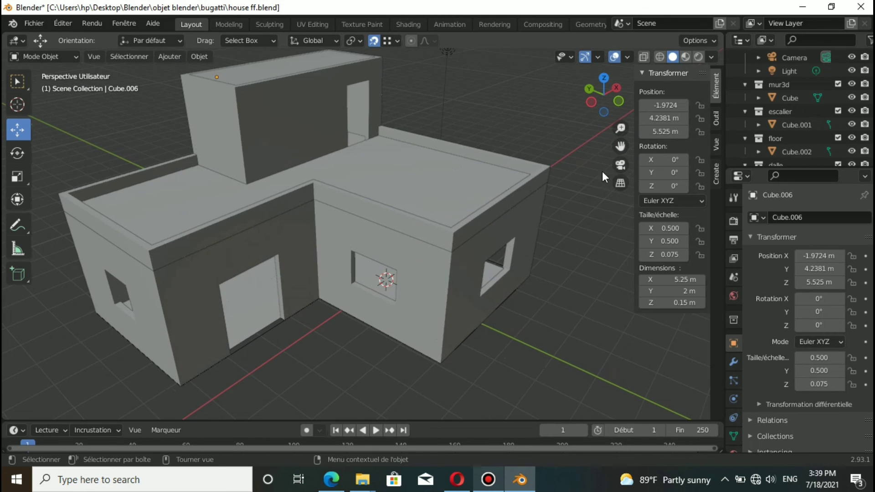
pyautogui.moveTo(618, 146); pyautogui.dragTo(629, 126)
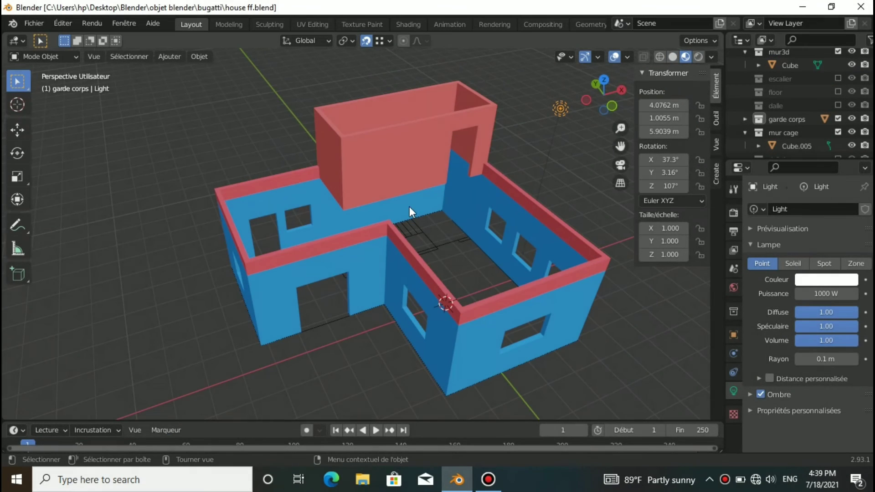
# Toggle the garde corps parapets and mur3d walls off and back on.
pyautogui.click(838, 119)
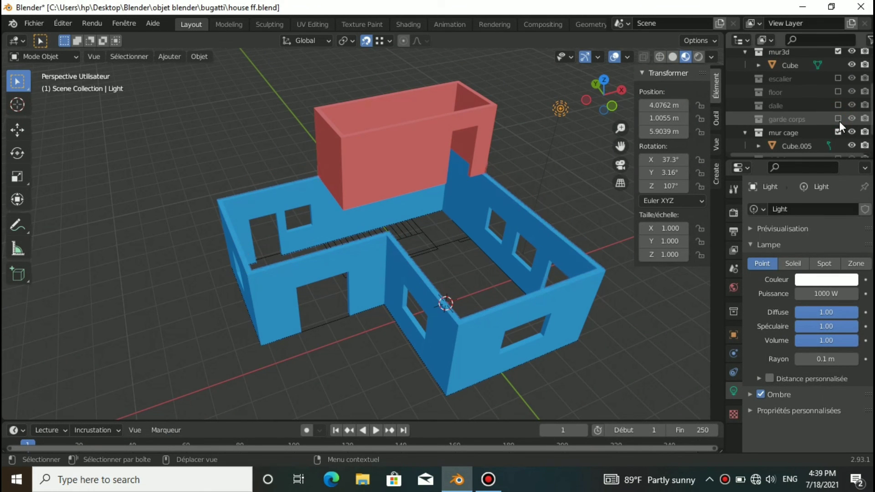
pyautogui.click(838, 51)
pyautogui.click(837, 51)
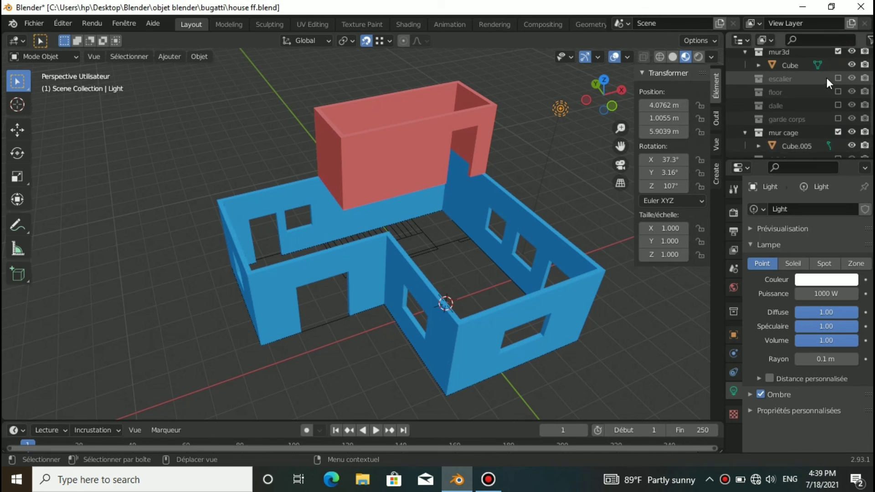
pyautogui.scroll(-1, 826, 82)
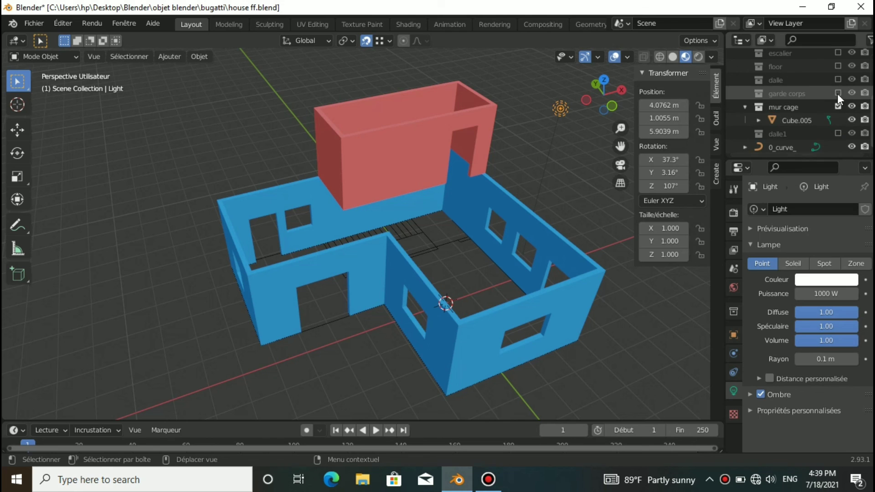
pyautogui.click(838, 92)
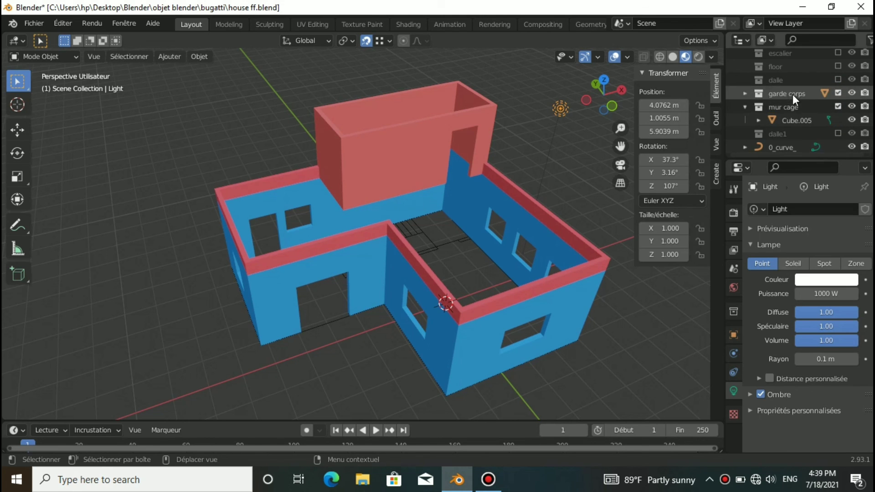
pyautogui.scroll(2, 811, 74)
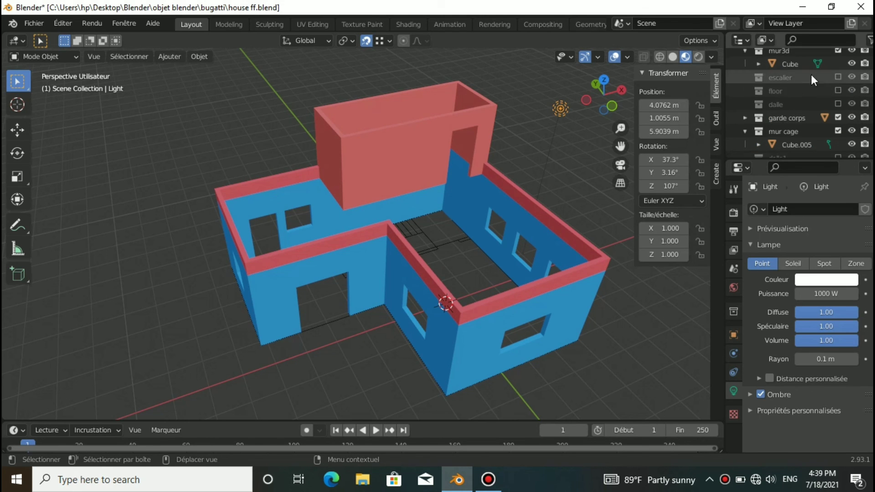
# Show the floor, escalier, dalle and dalle1 collections.
pyautogui.click(838, 90)
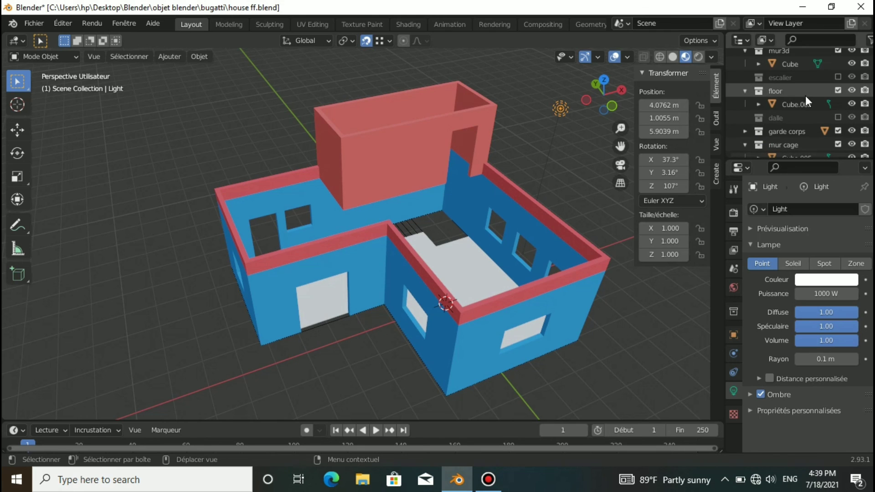
pyautogui.click(837, 77)
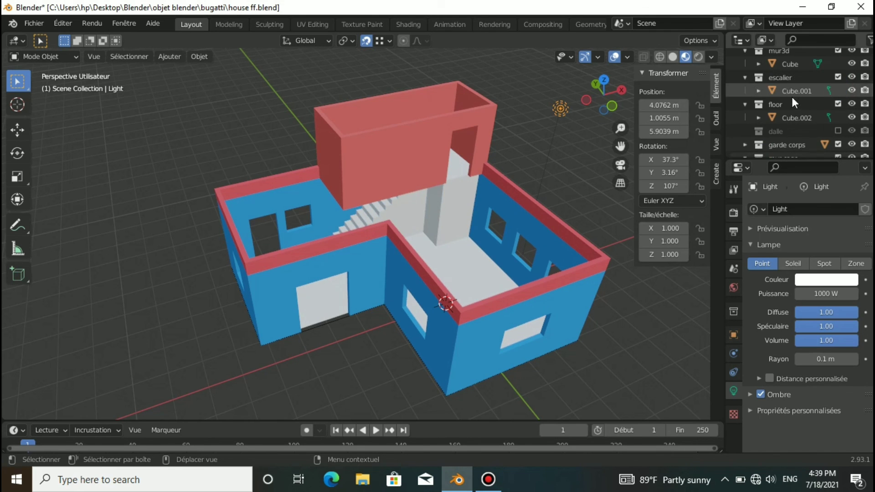
pyautogui.click(838, 131)
pyautogui.scroll(1, 813, 129)
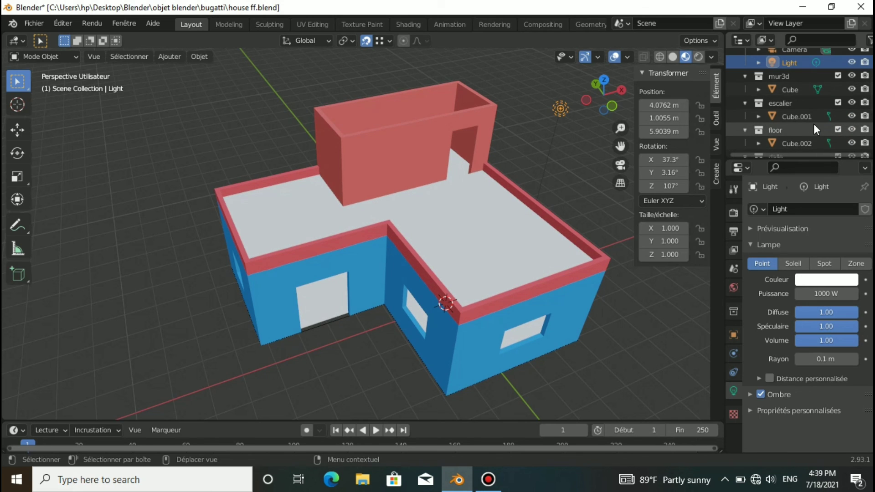
pyautogui.scroll(-1, 814, 125)
pyautogui.scroll(-2, 814, 125)
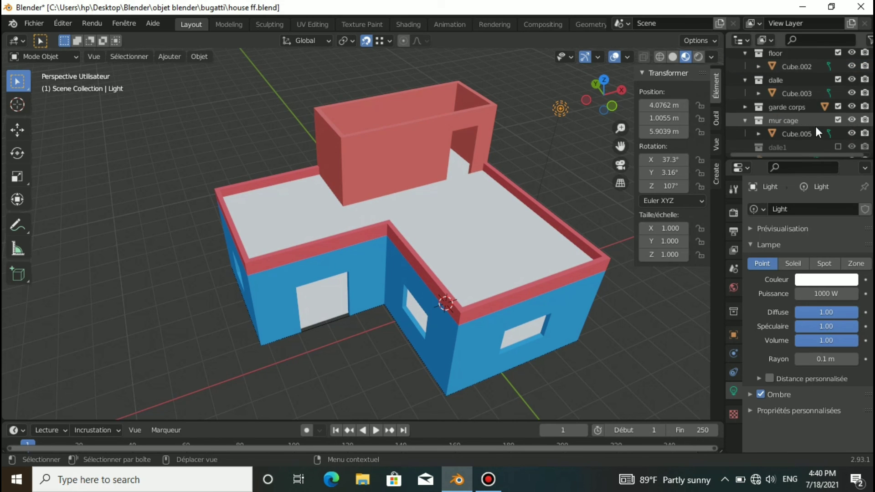
pyautogui.scroll(-2, 816, 127)
pyautogui.click(837, 131)
pyautogui.click(838, 132)
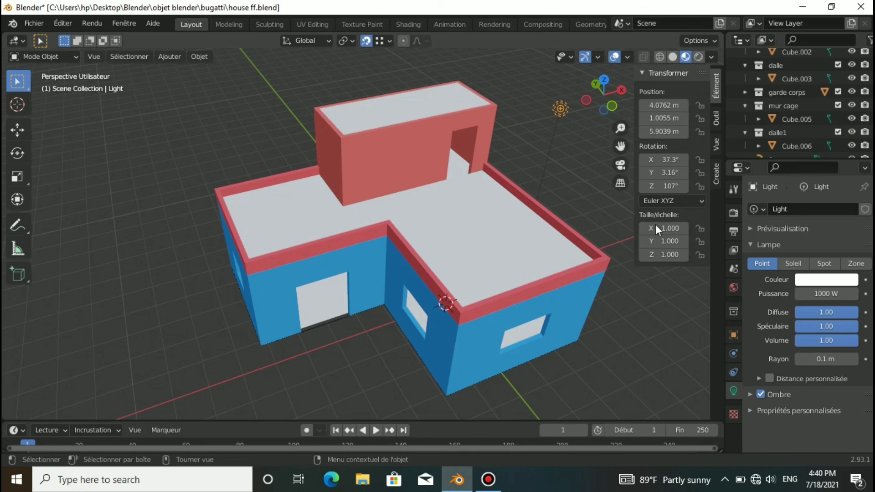
pyautogui.moveTo(599, 107)
pyautogui.mouseDown()
pyautogui.moveTo(606, 114)
pyautogui.moveTo(592, 98)
pyautogui.moveTo(704, 14)
pyautogui.moveTo(592, 100)
pyautogui.mouseUp()
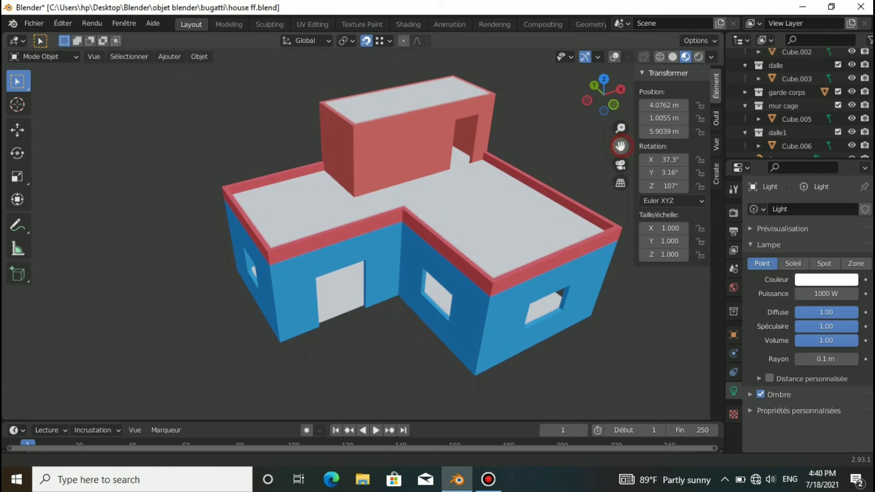
pyautogui.moveTo(621, 146); pyautogui.dragTo(616, 144)
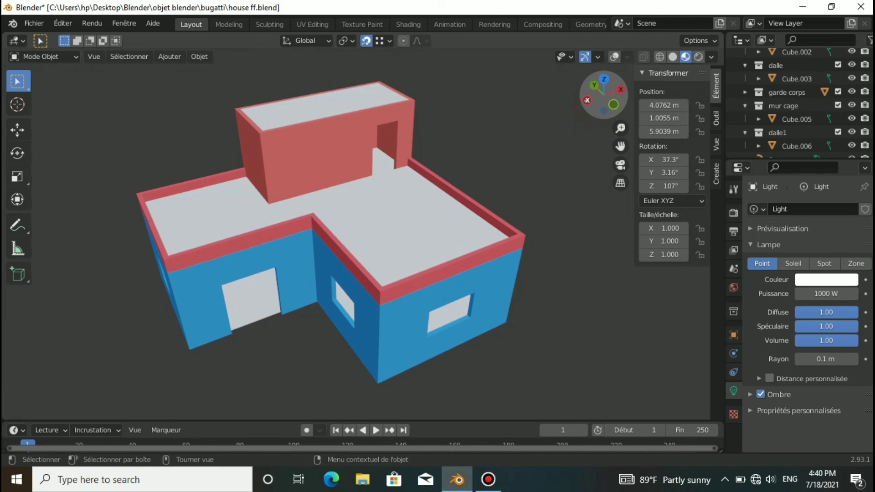
pyautogui.moveTo(604, 95)
pyautogui.mouseDown()
pyautogui.moveTo(593, 82)
pyautogui.moveTo(604, 78)
pyautogui.moveTo(407, 203)
pyautogui.moveTo(403, 121)
pyautogui.moveTo(591, 100)
pyautogui.mouseUp()
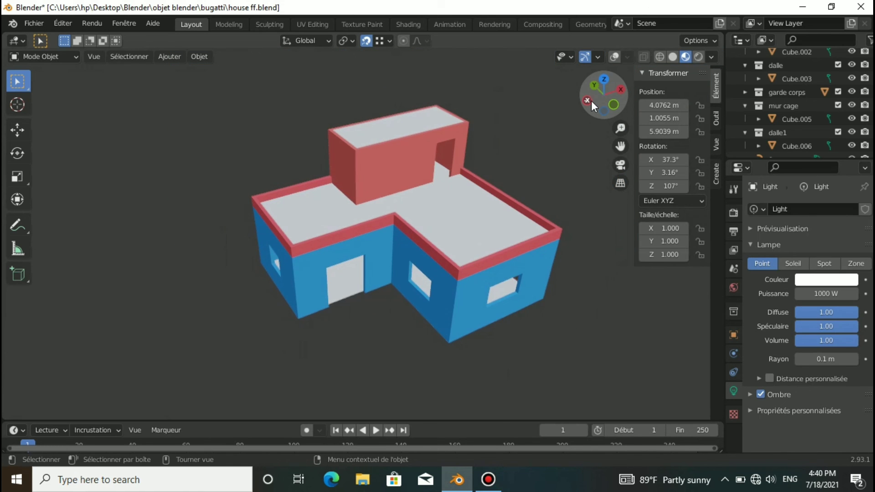
pyautogui.scroll(1, 592, 119)
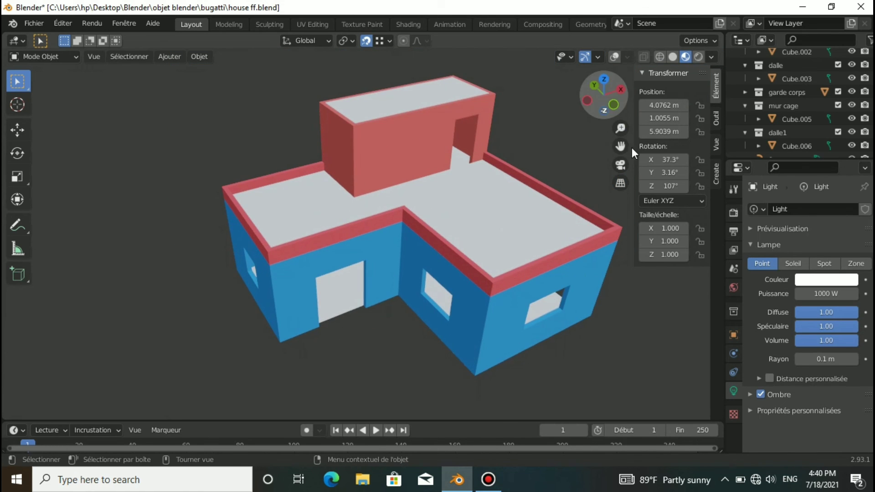
pyautogui.moveTo(621, 146)
pyautogui.mouseDown()
pyautogui.moveTo(593, 114)
pyautogui.moveTo(593, 46)
pyautogui.mouseUp()
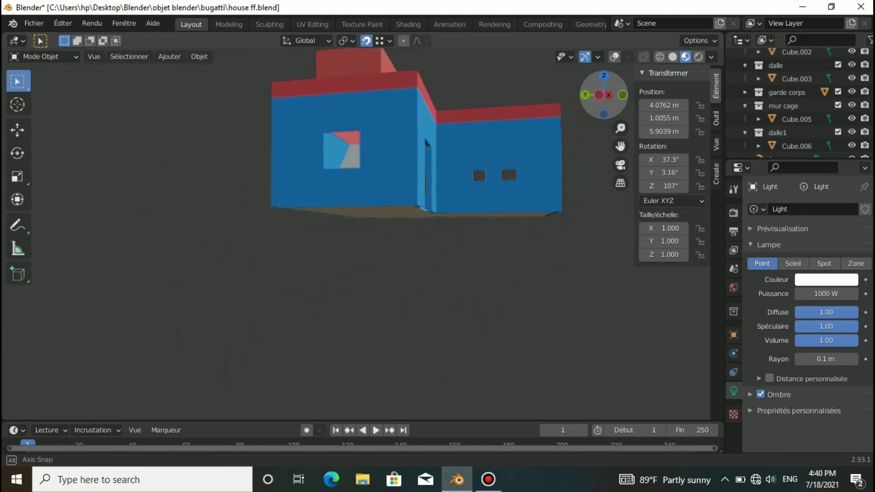
pyautogui.moveTo(604, 94)
pyautogui.mouseDown()
pyautogui.moveTo(509, 193)
pyautogui.moveTo(367, 197)
pyautogui.moveTo(346, 283)
pyautogui.moveTo(346, 157)
pyautogui.mouseUp()
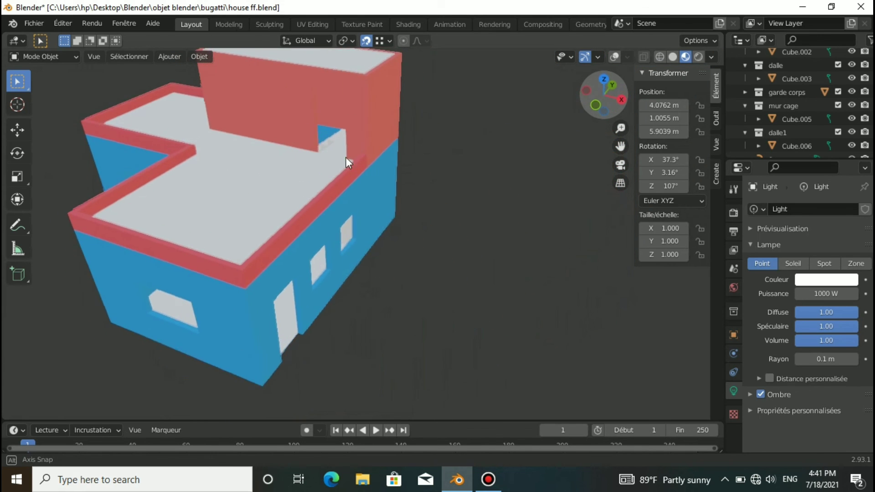
pyautogui.scroll(4, 339, 137)
pyautogui.scroll(-2, 337, 128)
pyautogui.scroll(-2, 548, 129)
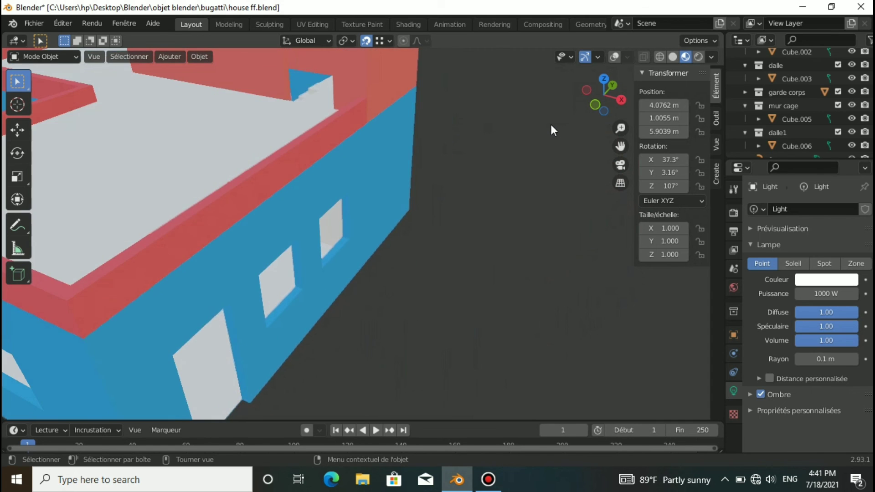
pyautogui.scroll(-1, 551, 125)
pyautogui.moveTo(608, 115)
pyautogui.mouseDown()
pyautogui.moveTo(592, 81)
pyautogui.moveTo(566, 107)
pyautogui.mouseUp()
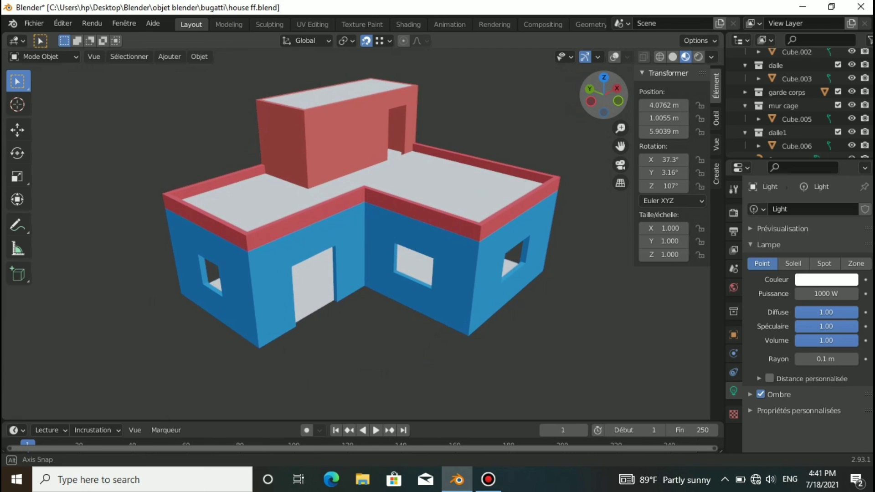